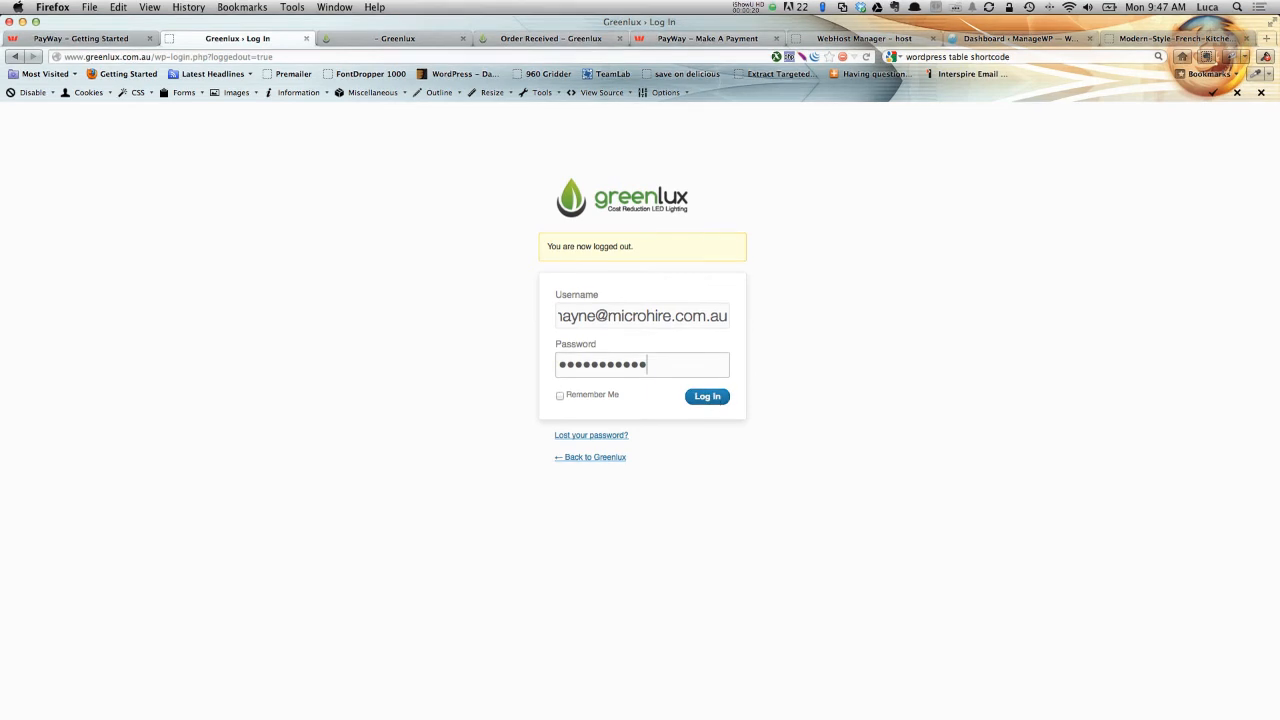
Log in to the Greenlux WordPress admin with the saved credentials.
left_click(724, 398)
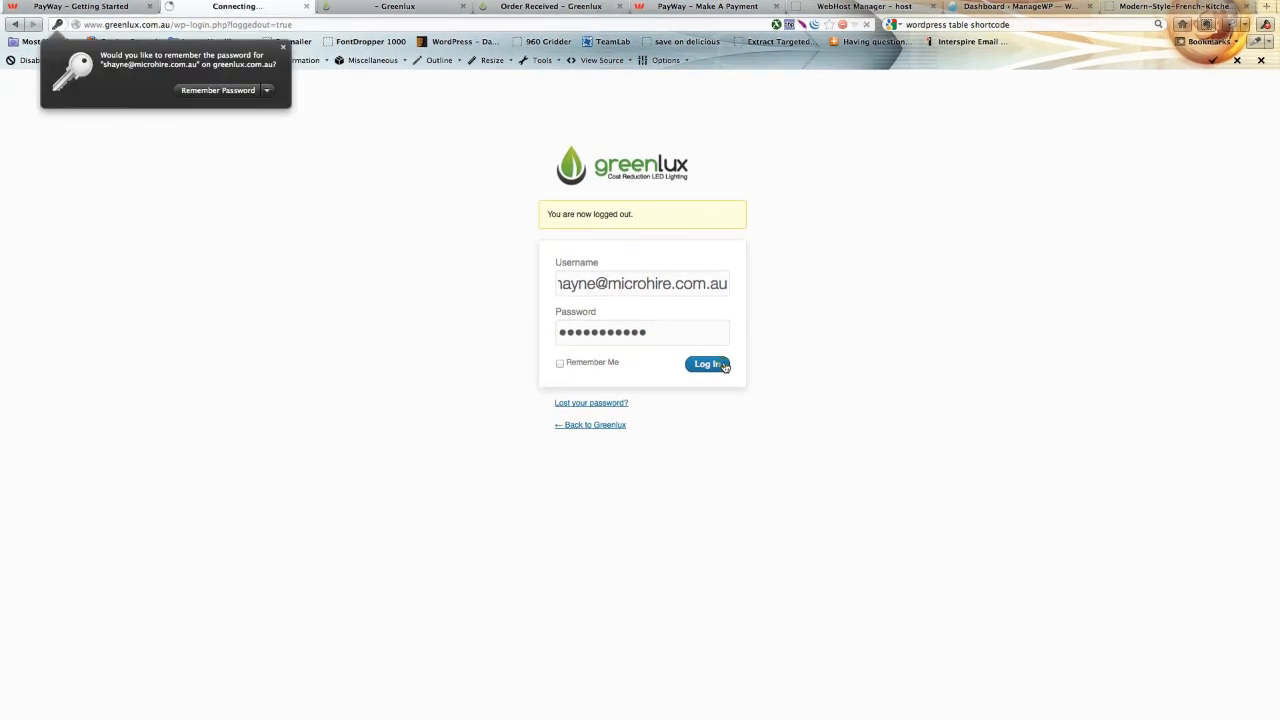
left_click(840, 347)
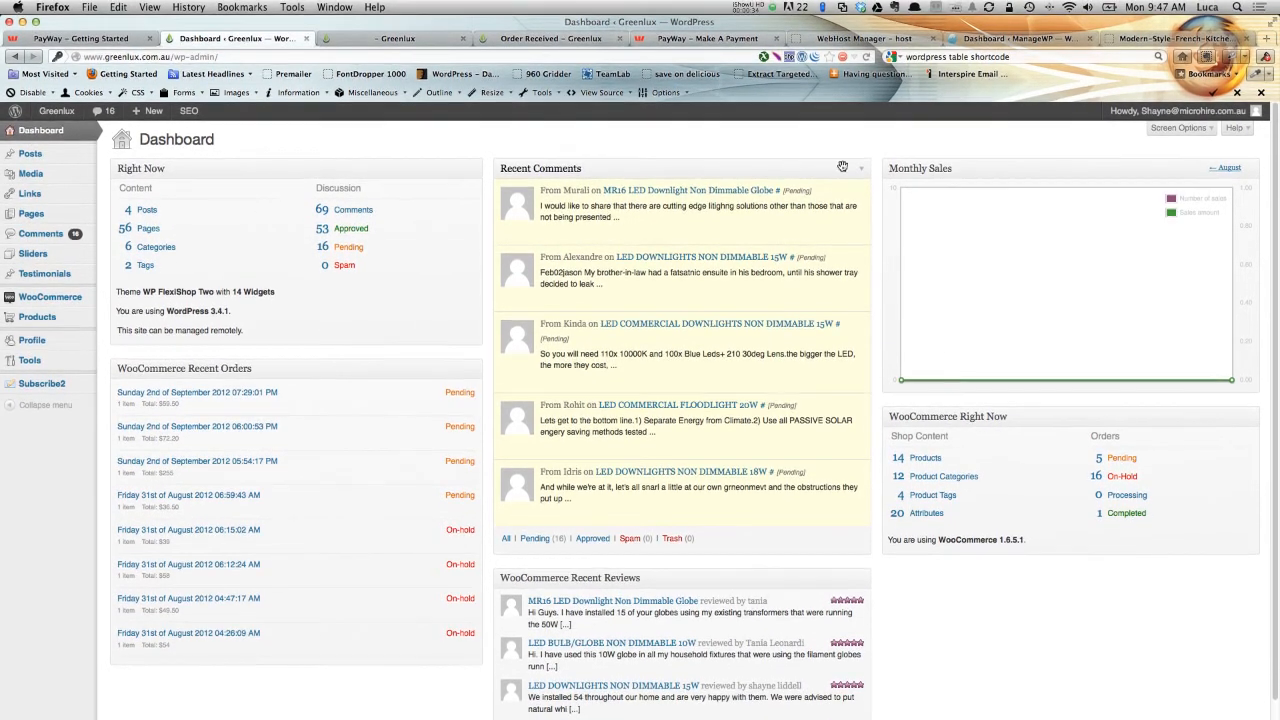
scroll(990, 280, "down", 2)
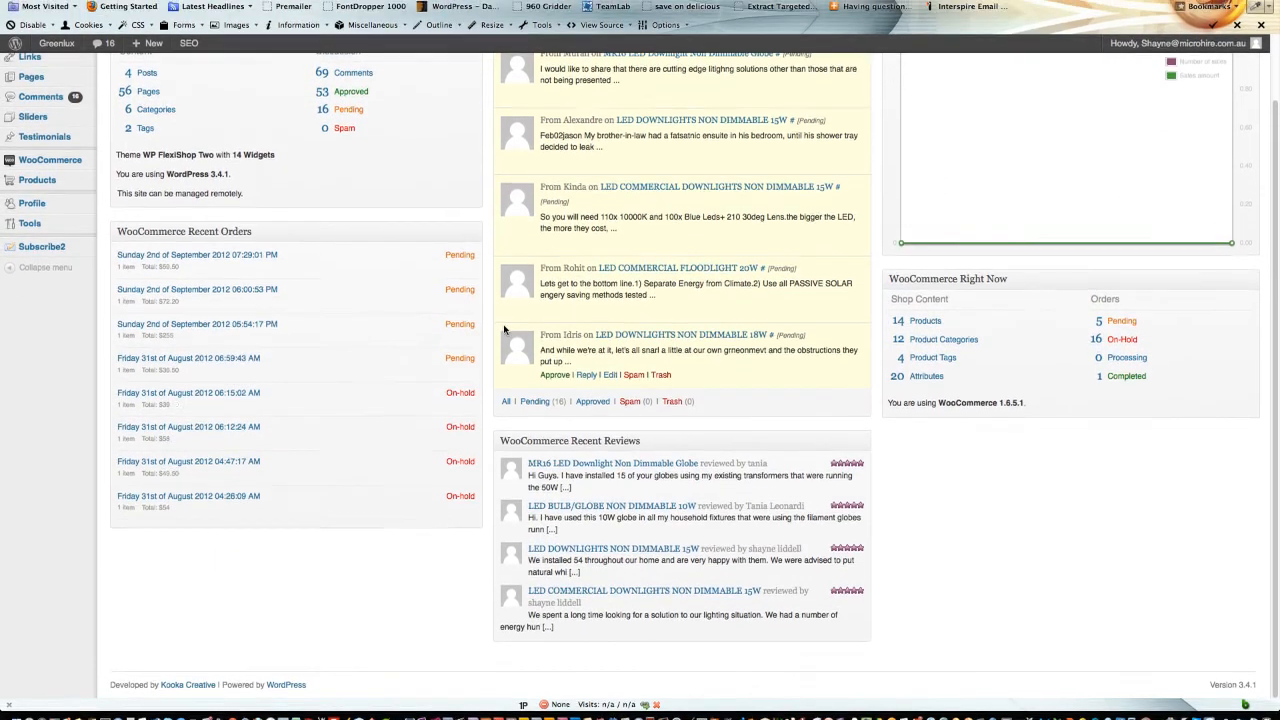
scroll(504, 325, "up", 2)
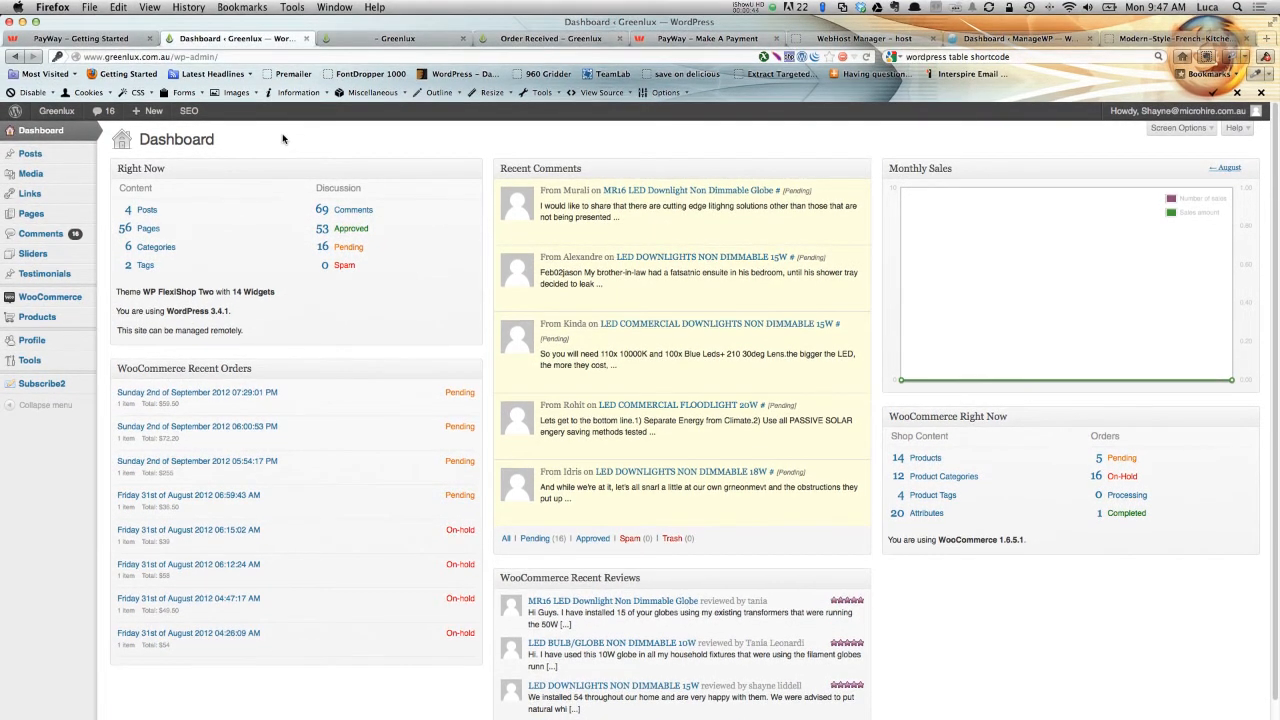
Open the posts list and start a new post.
mouse_move(35, 153)
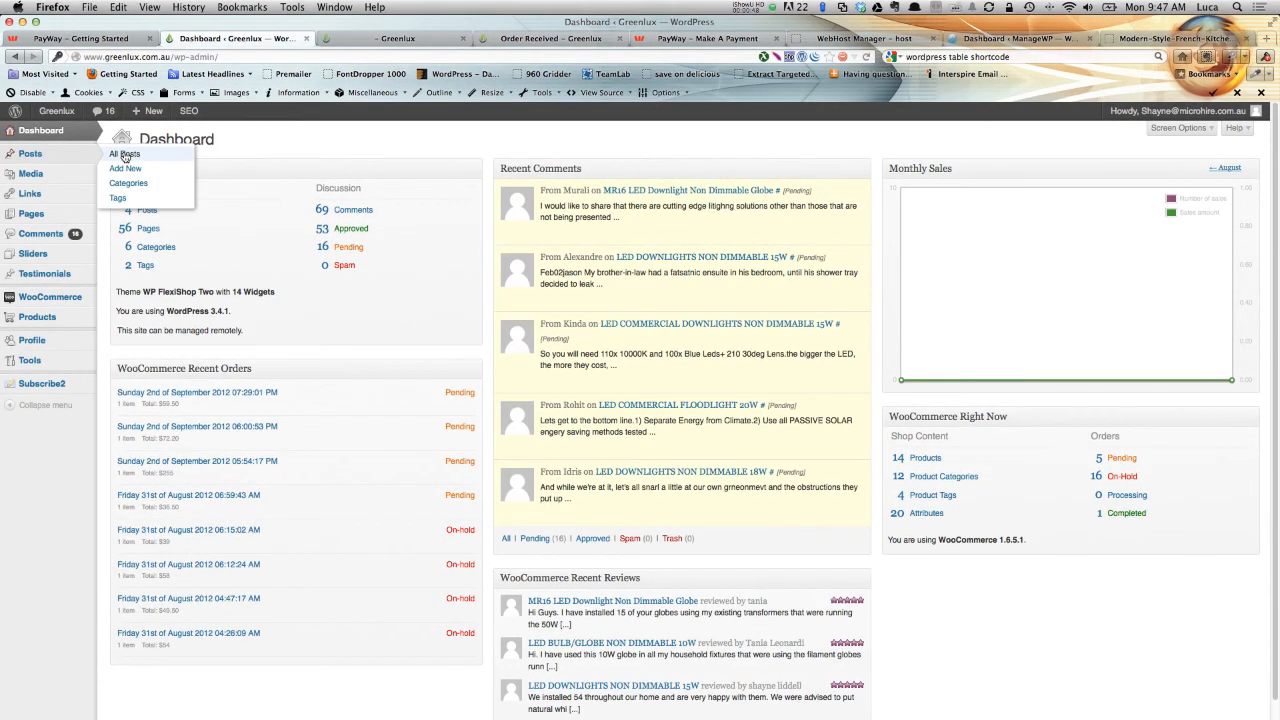
left_click(125, 157)
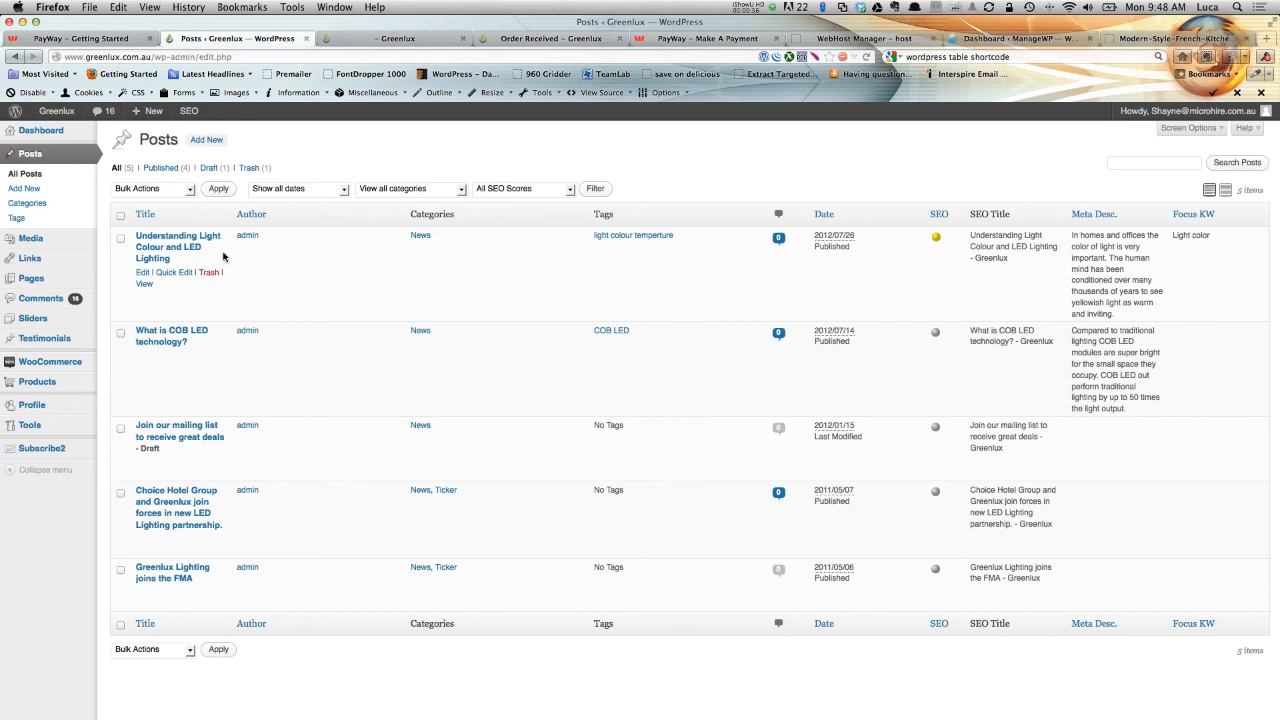
left_click(200, 141)
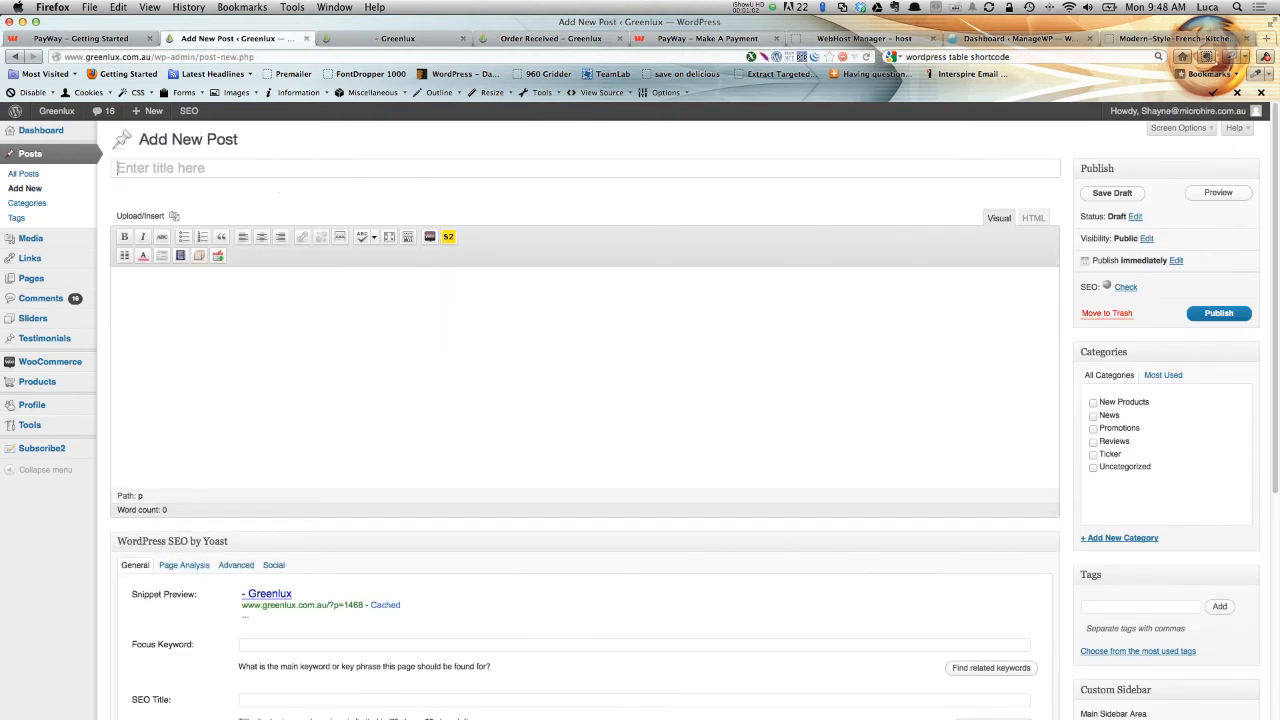
Switch to Finder and copy the name of the 'Recommended light levels for various tasks and activities' document.
left_click(221, 166)
left_click(230, 167)
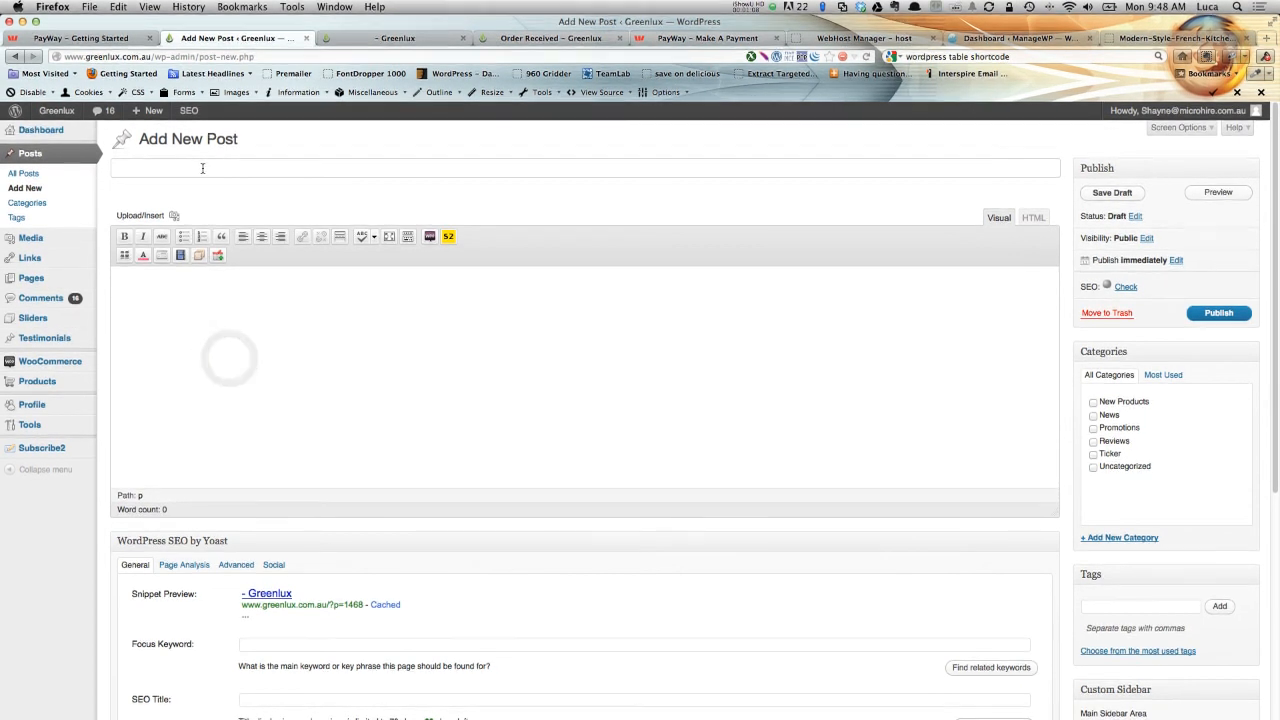
key("super+Tab")
key("super+Tab")
key("super+Tab")
key("super+Tab")
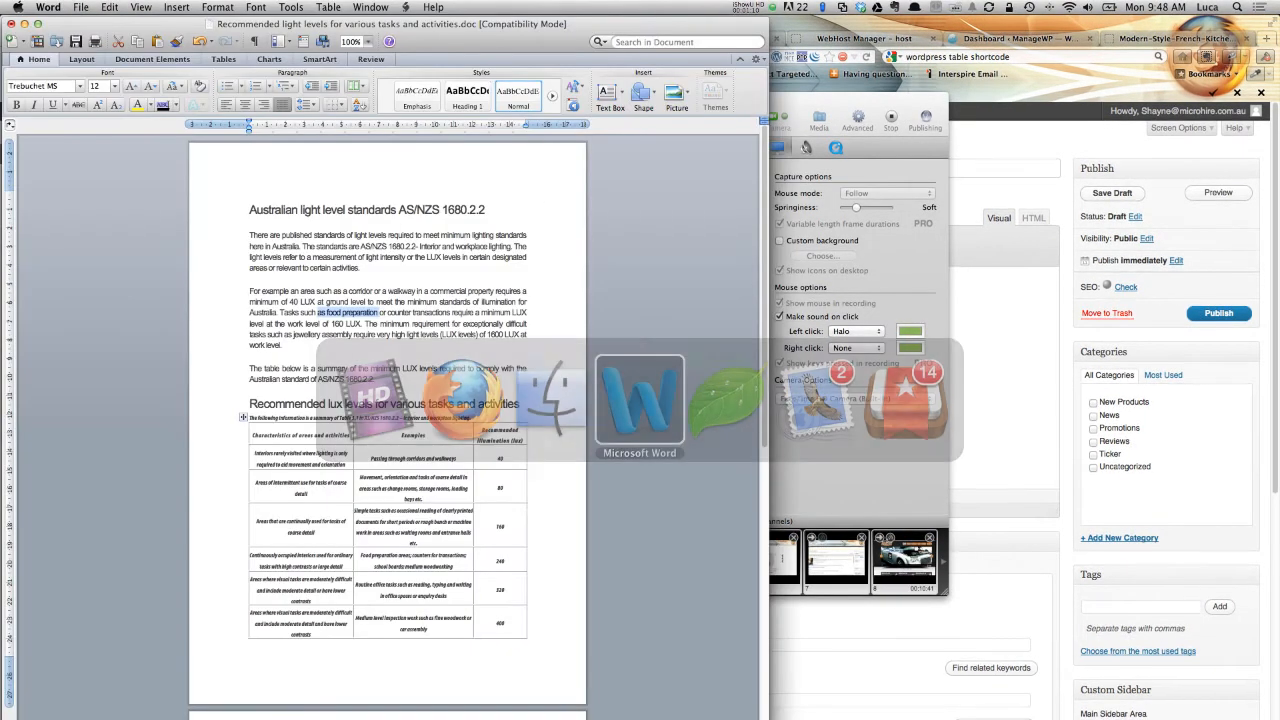
key("super+Tab")
key("super+Tab")
key("super+Tab")
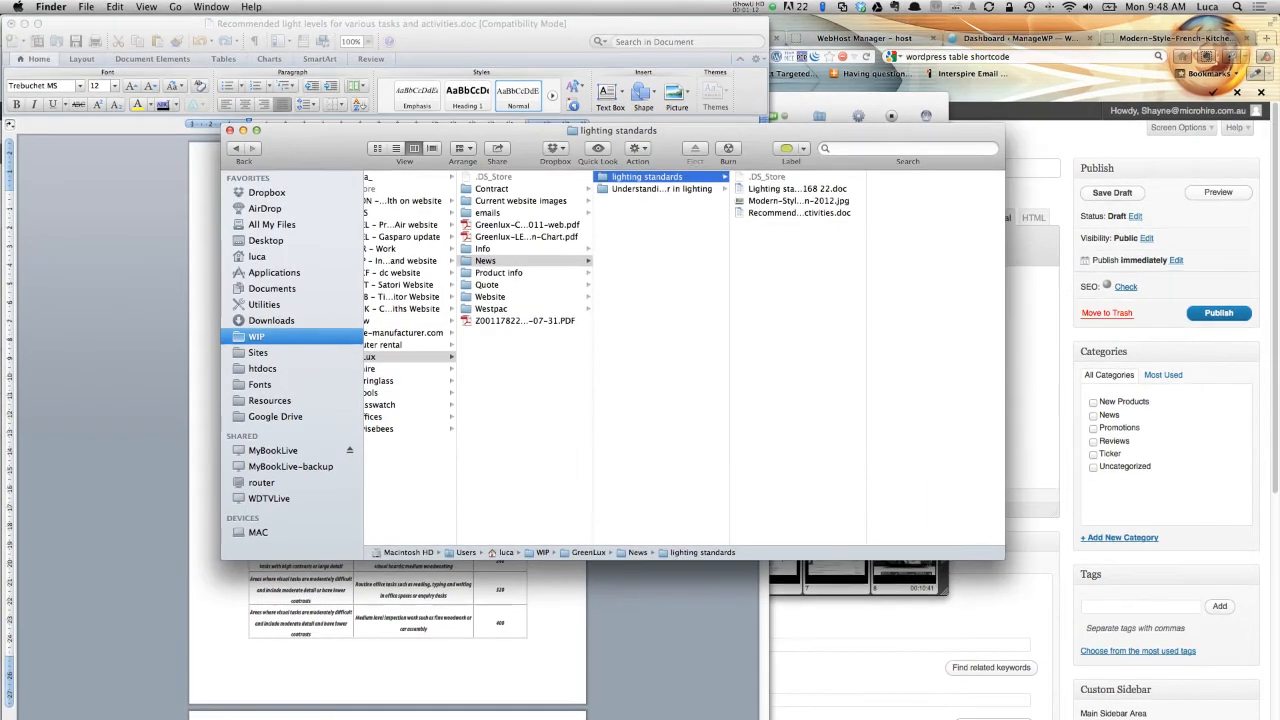
left_click(762, 215)
double_click(762, 215)
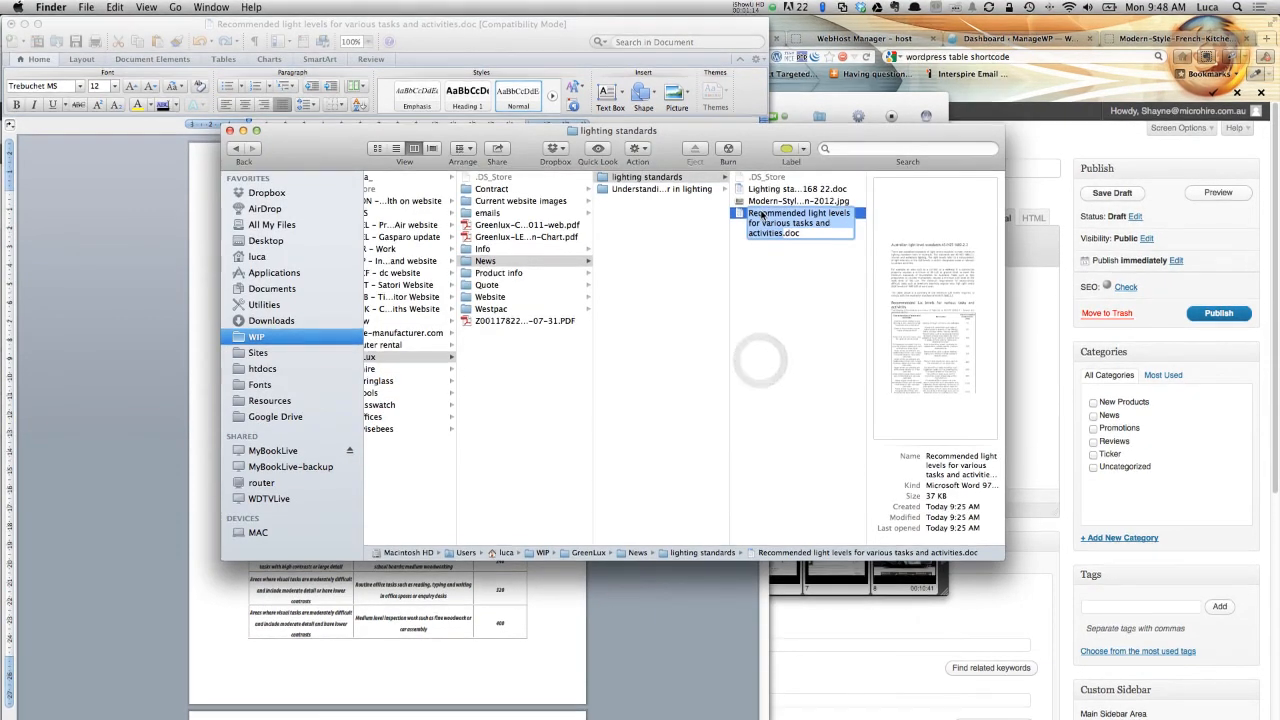
Return to Firefox and paste the copied name as the post title.
key("super+Tab")
key("super+Tab")
key("super+Tab")
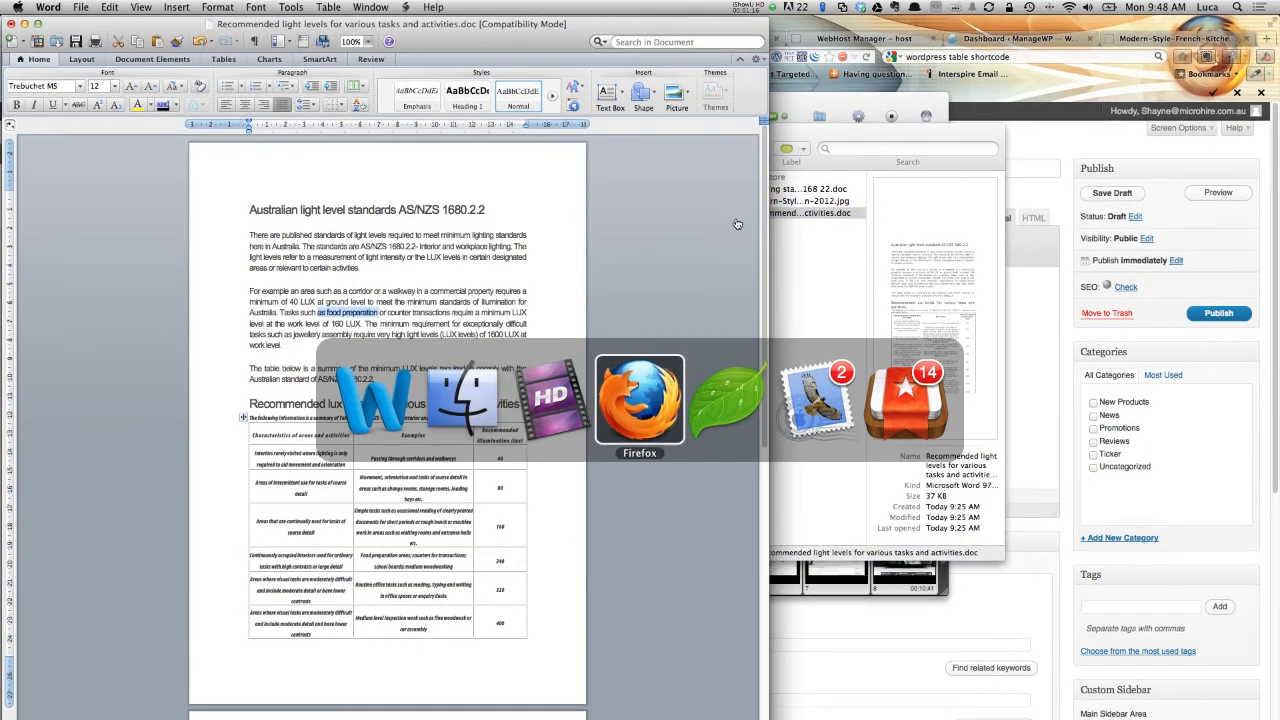
key("super+v")
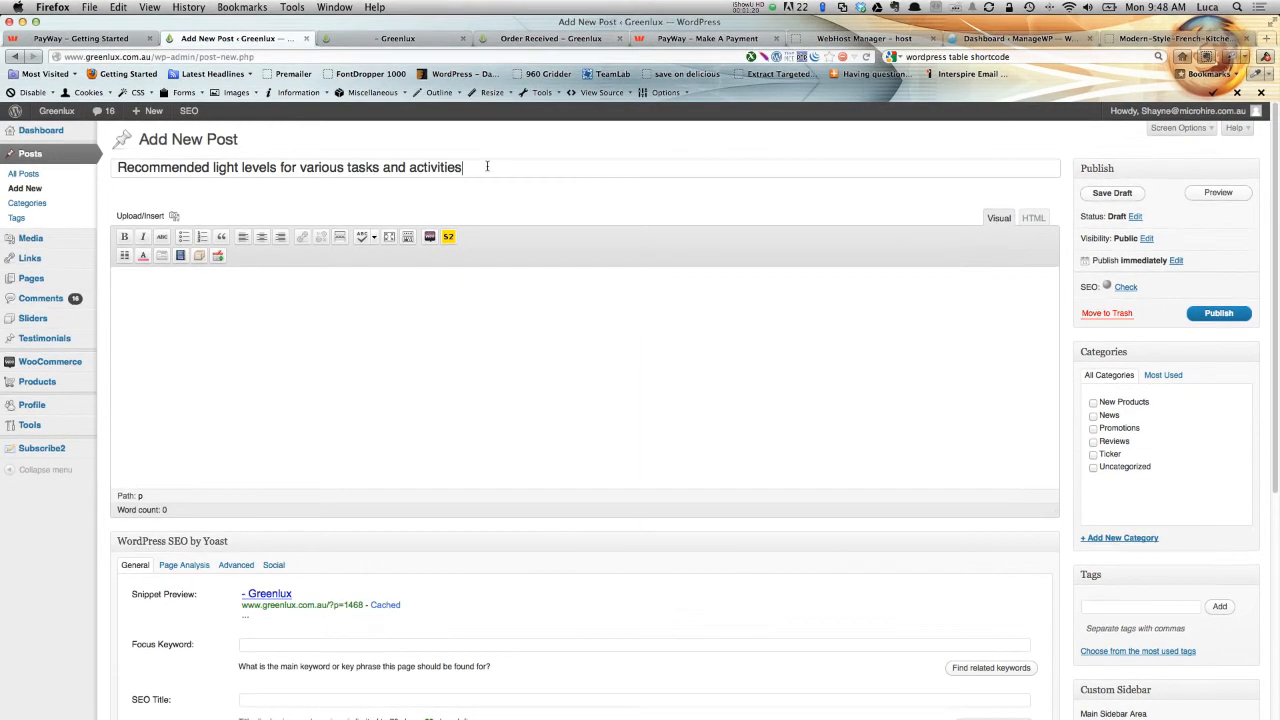
Copy the Word document's full text and table and paste it into the post body.
left_click(389, 332)
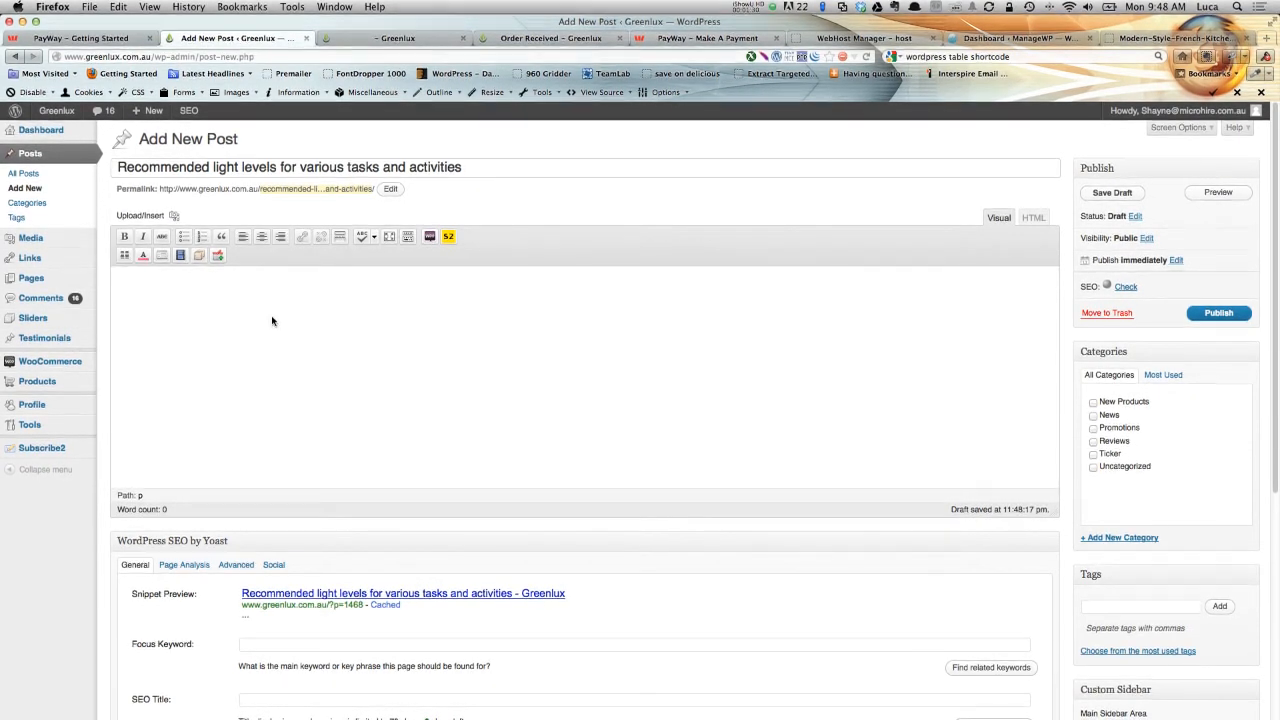
key("super+Tab")
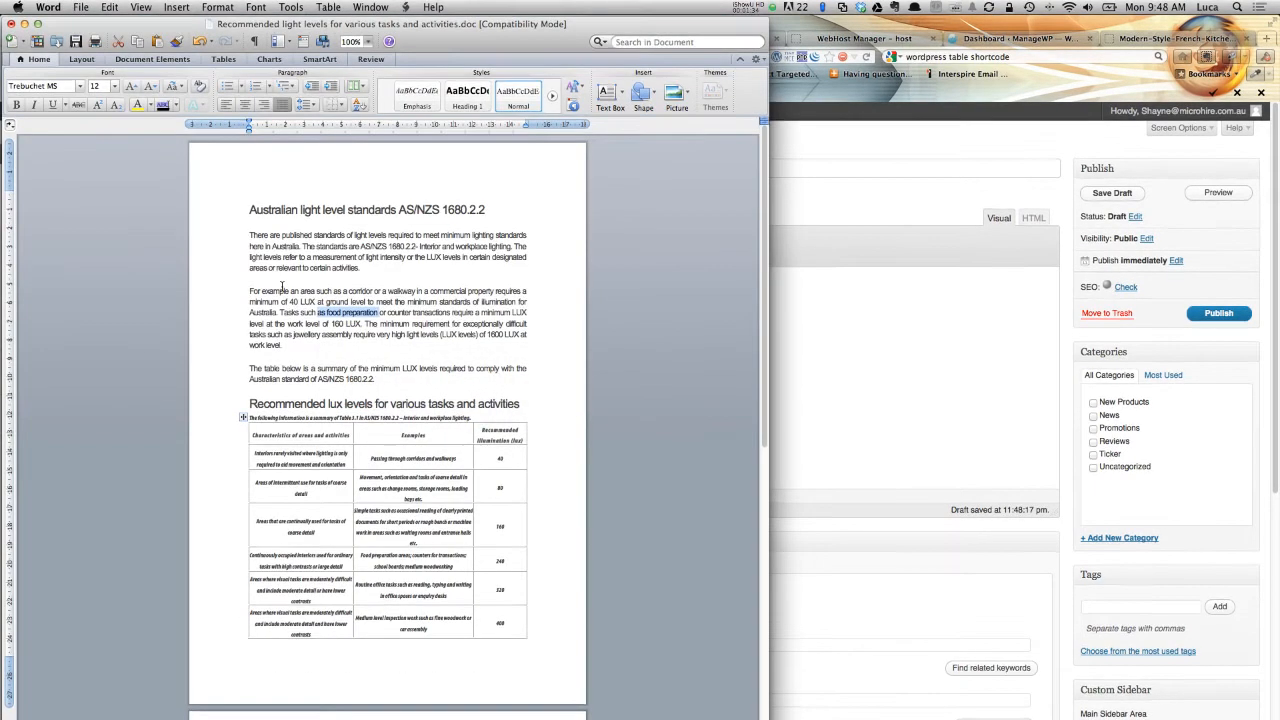
left_click_drag(249, 209, 506, 433)
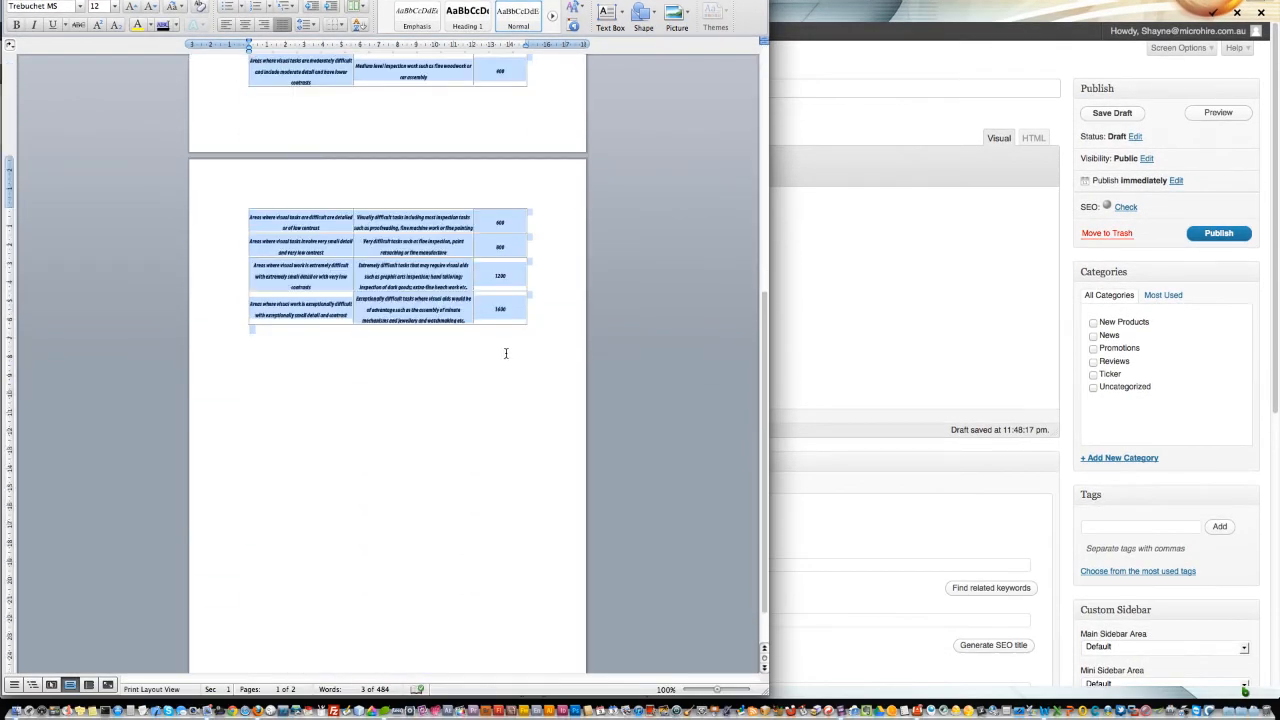
left_click_drag(508, 322, 533, 329)
key("super+c")
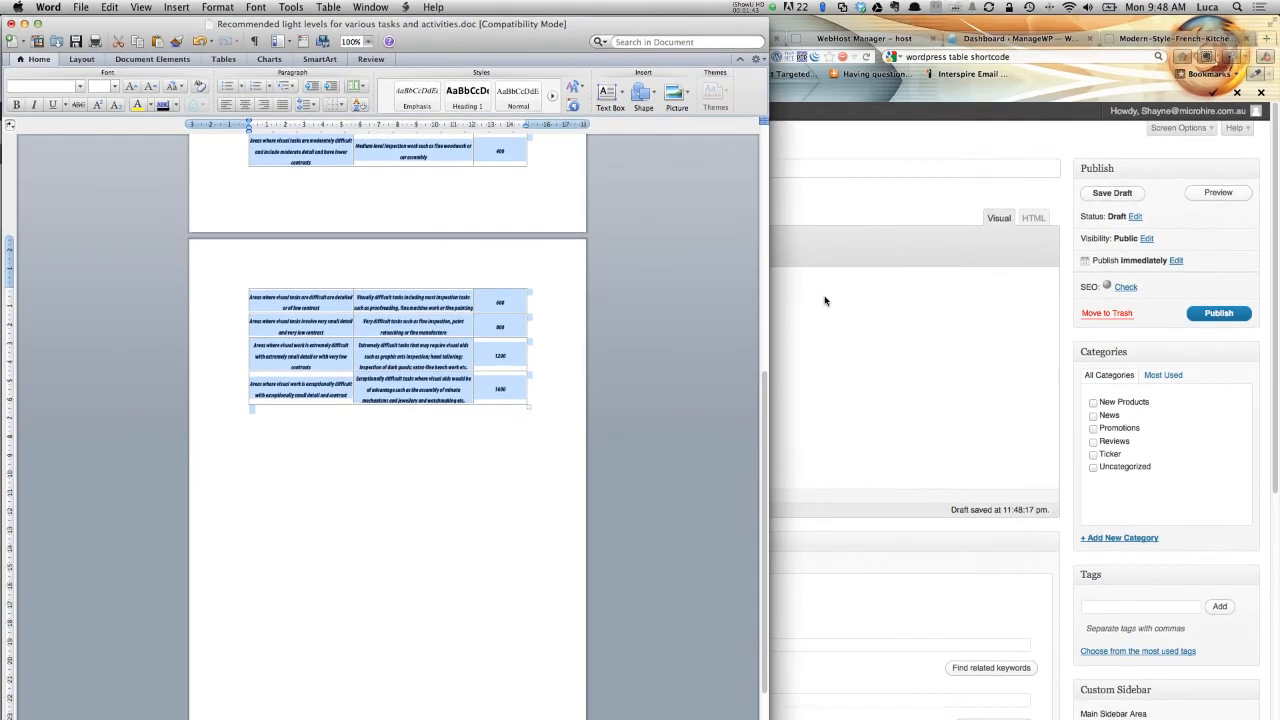
left_click(825, 301)
left_click(453, 296)
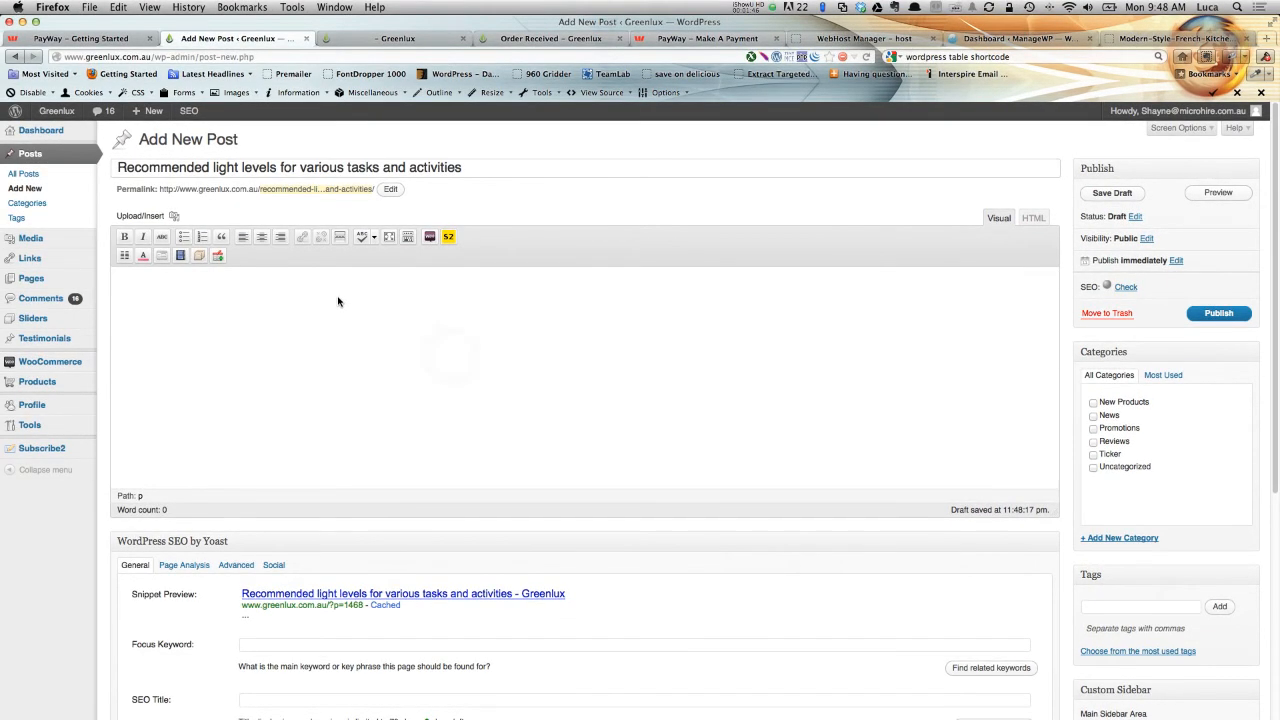
key("super+v")
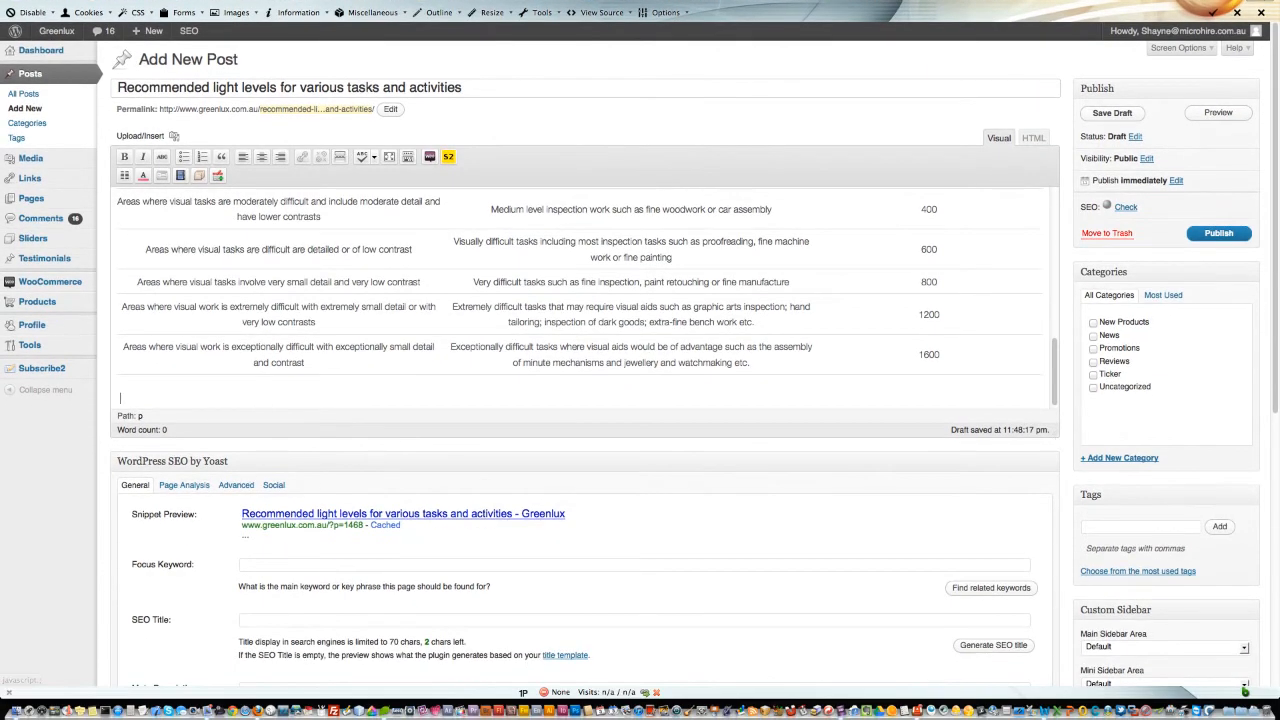
Show the editor's second toolbar row with the paragraph format options.
left_click_drag(1053, 434, 1093, 628)
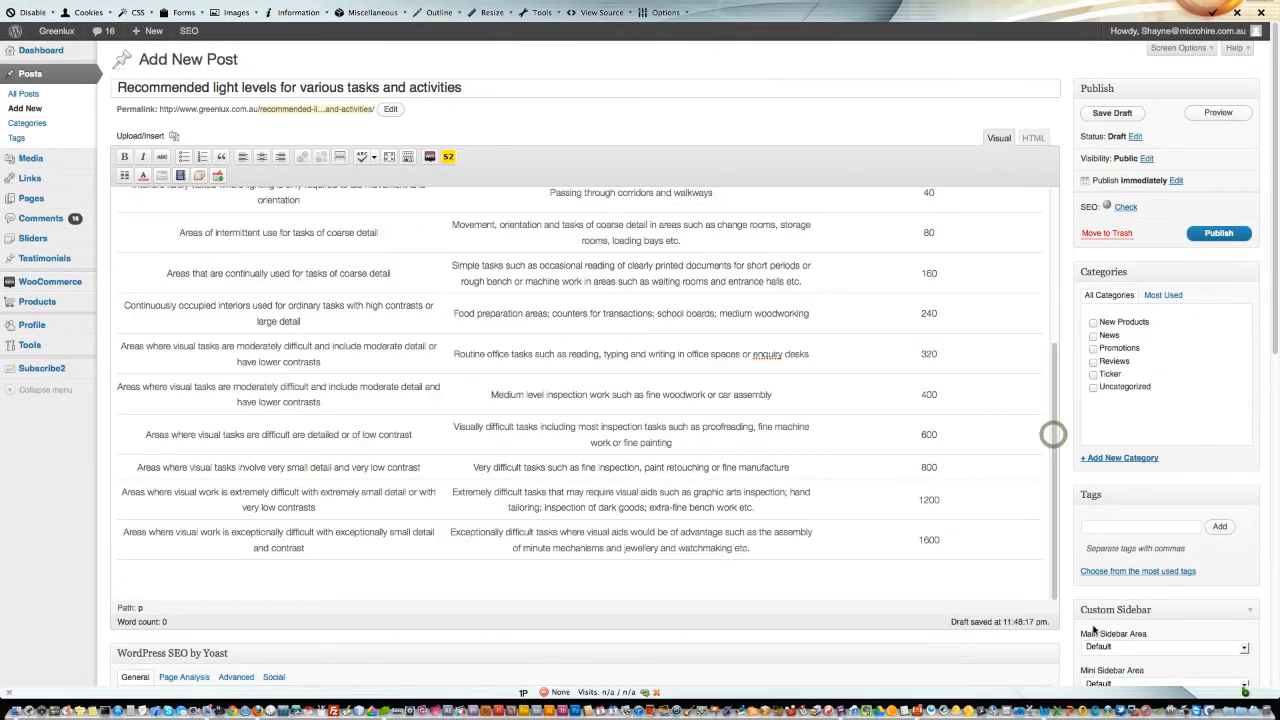
scroll(1053, 475, "up", 5)
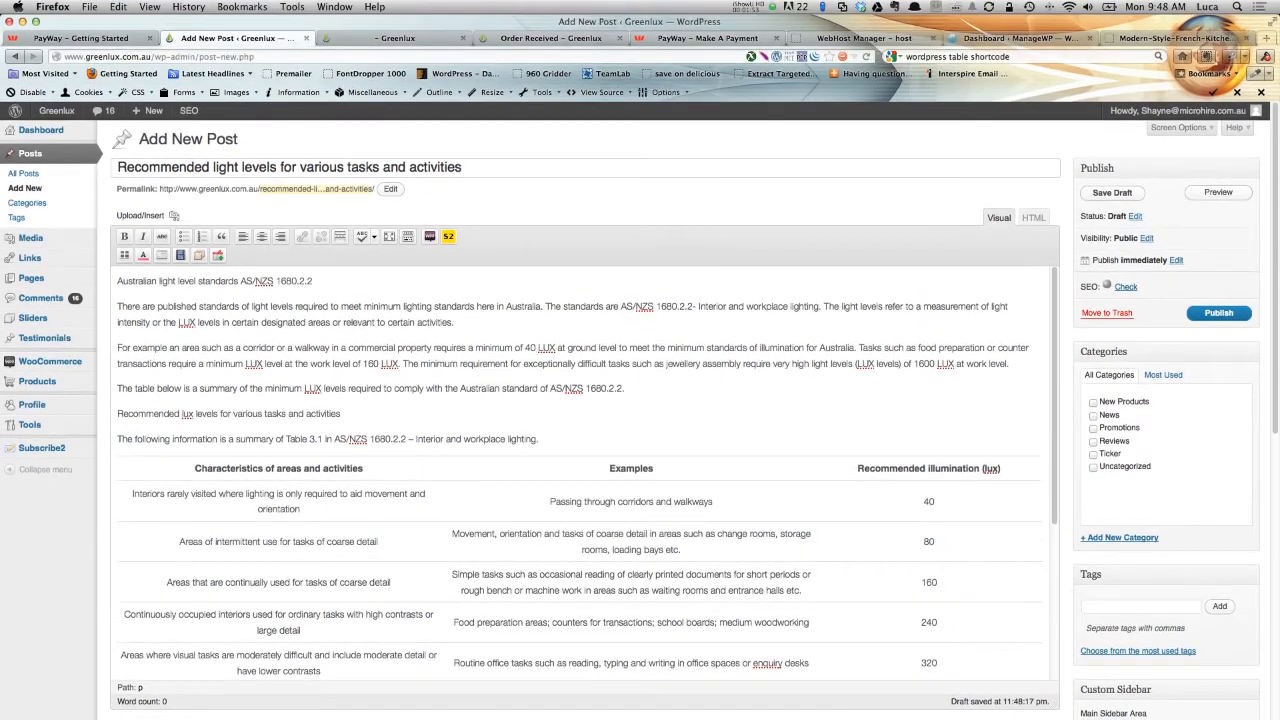
left_click(147, 357)
left_click(315, 283)
left_click_drag(313, 281, 268, 282)
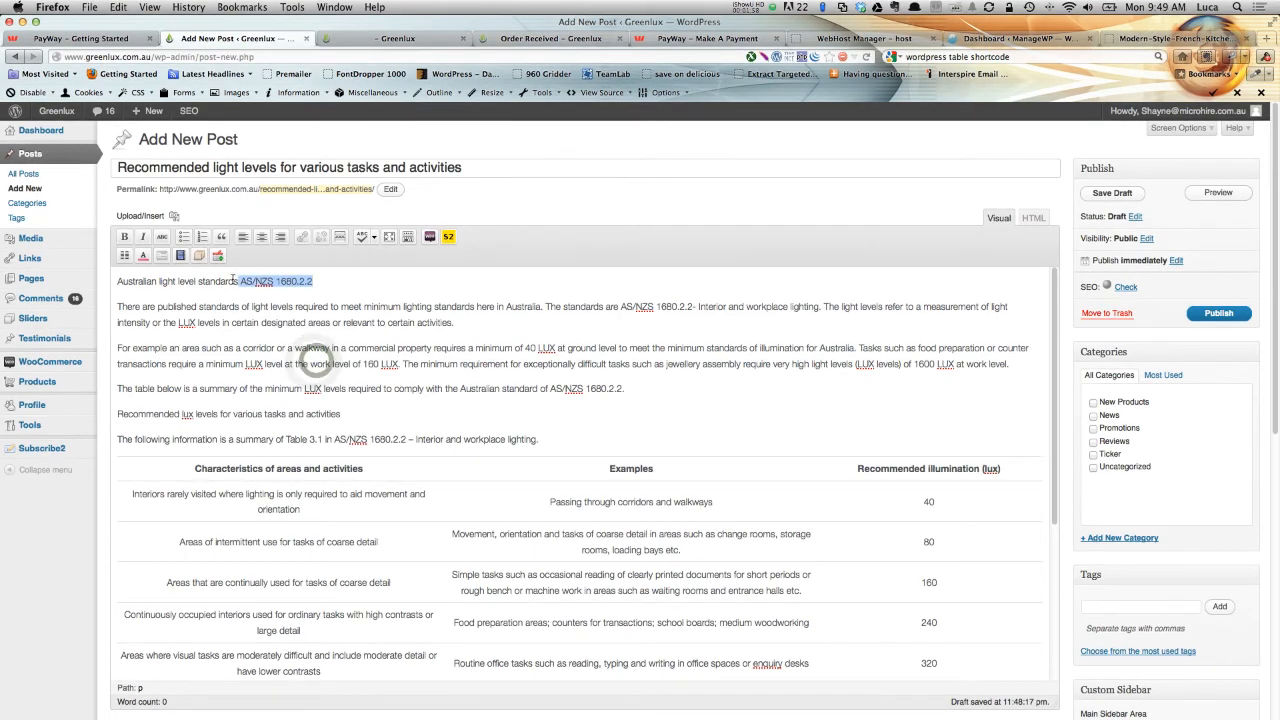
left_click(407, 237)
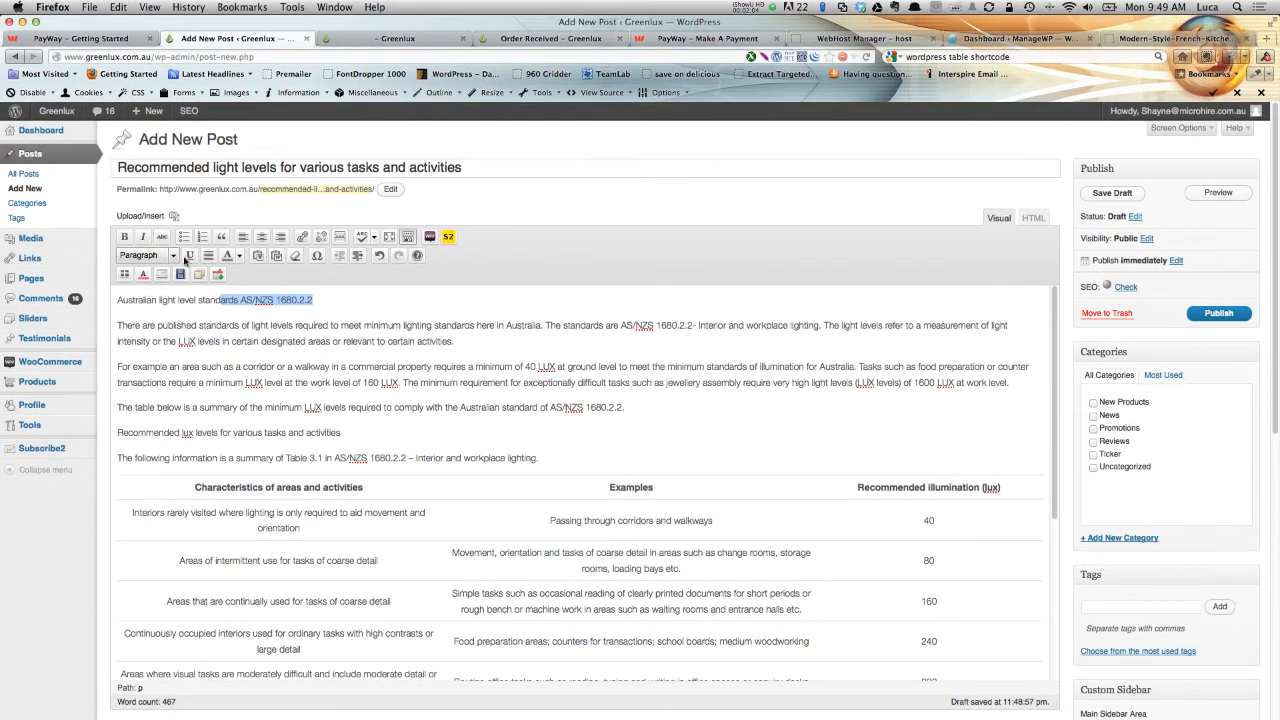
Format the first line 'Australian light level standards AS/NZS 1680.2.2' as Heading 2.
left_click(279, 299)
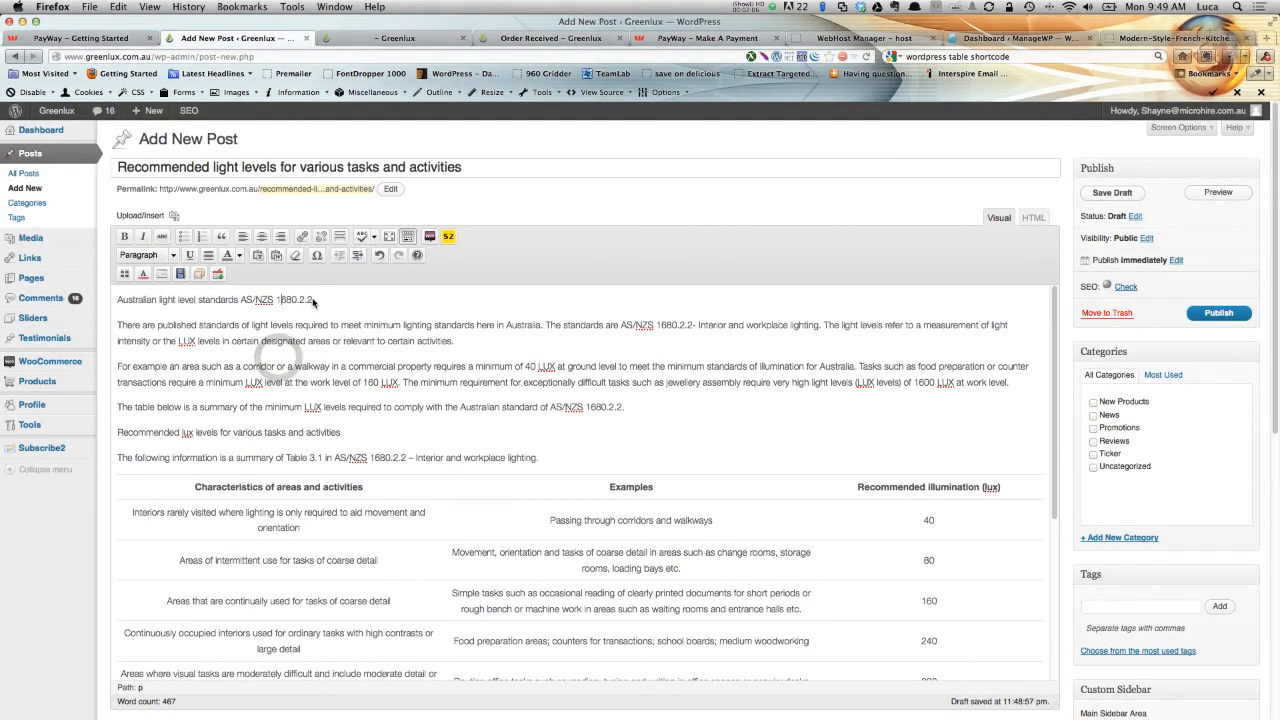
left_click_drag(150, 302, 118, 301)
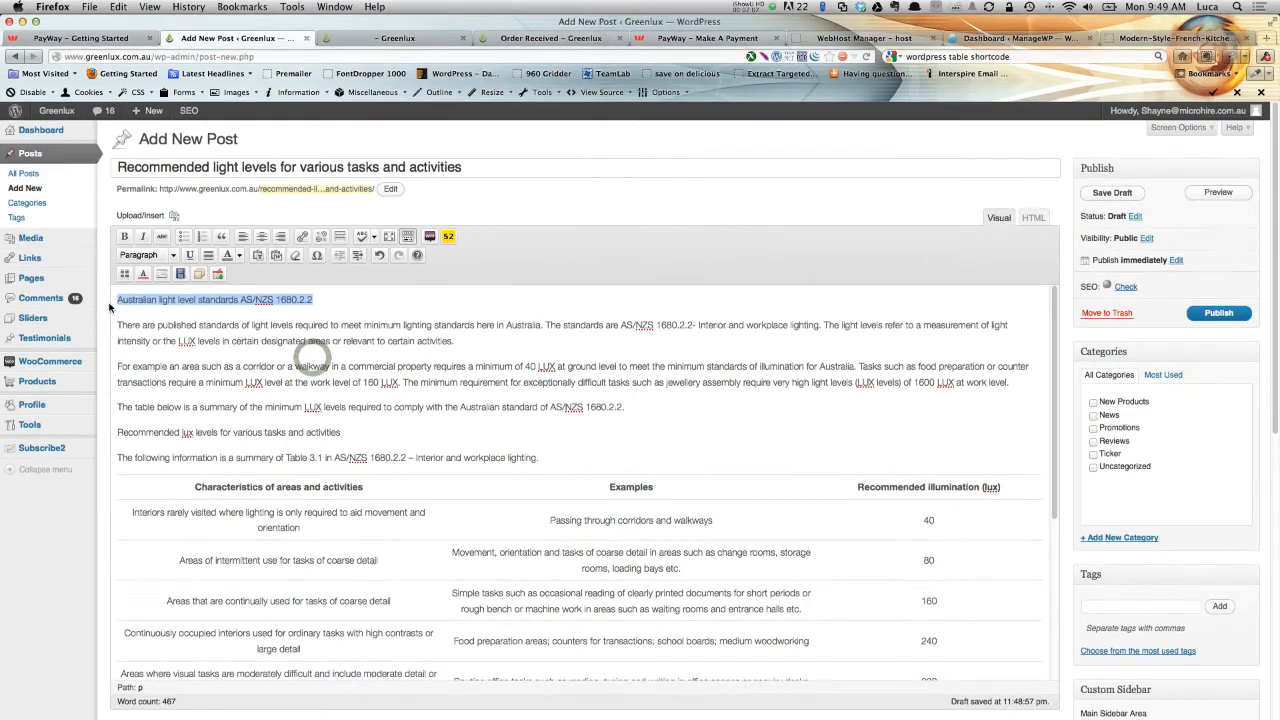
left_click(174, 256)
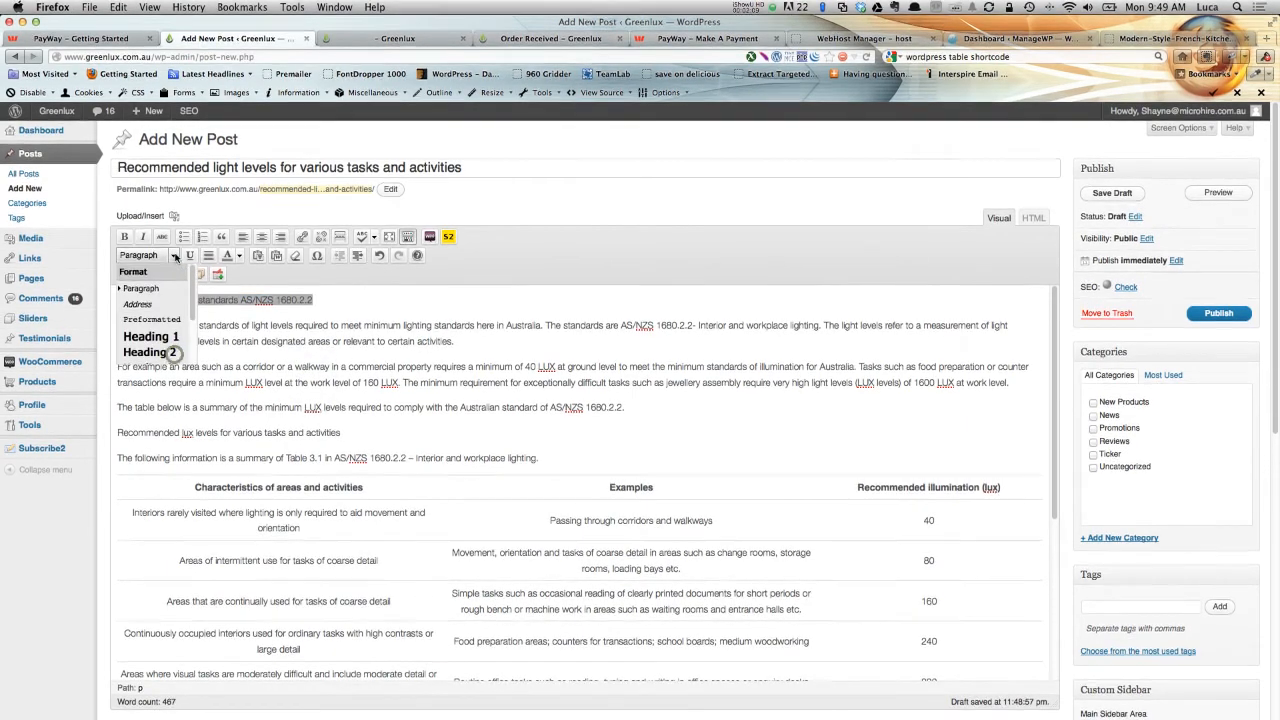
left_click(158, 351)
left_click(295, 342)
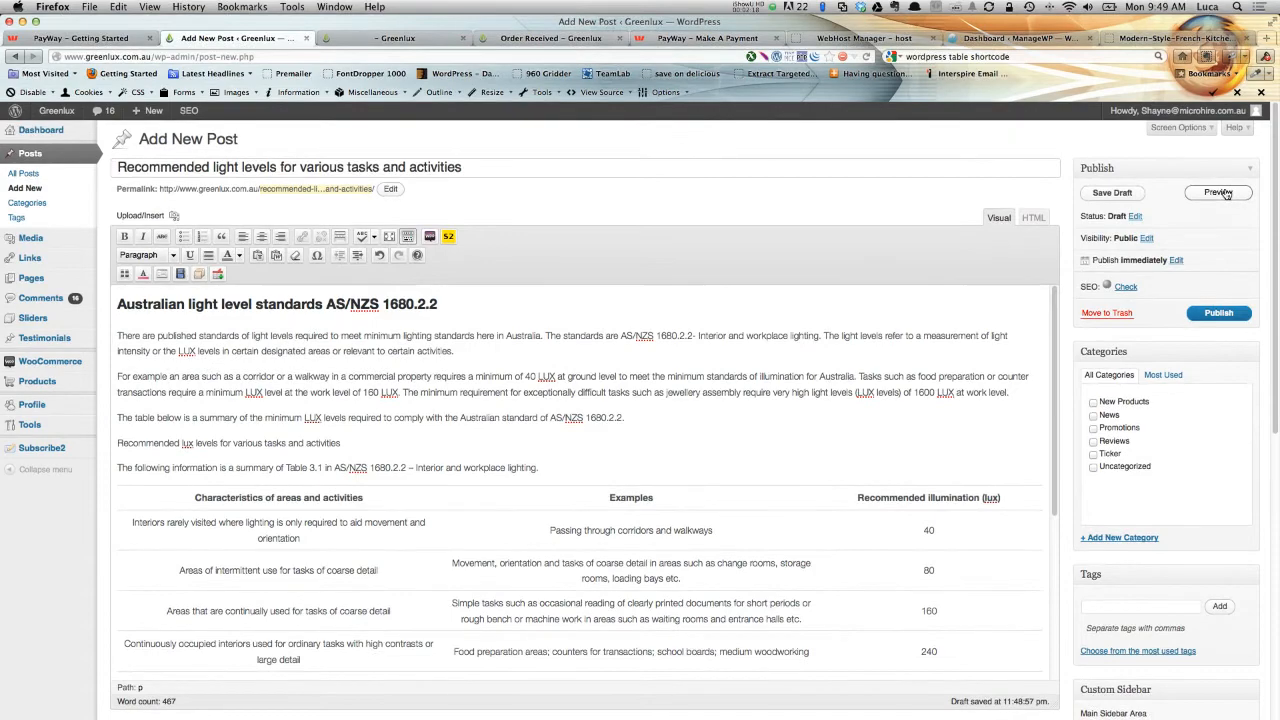
Preview the post in a new tab and examine the heading, then return to the editor.
left_click(1226, 195)
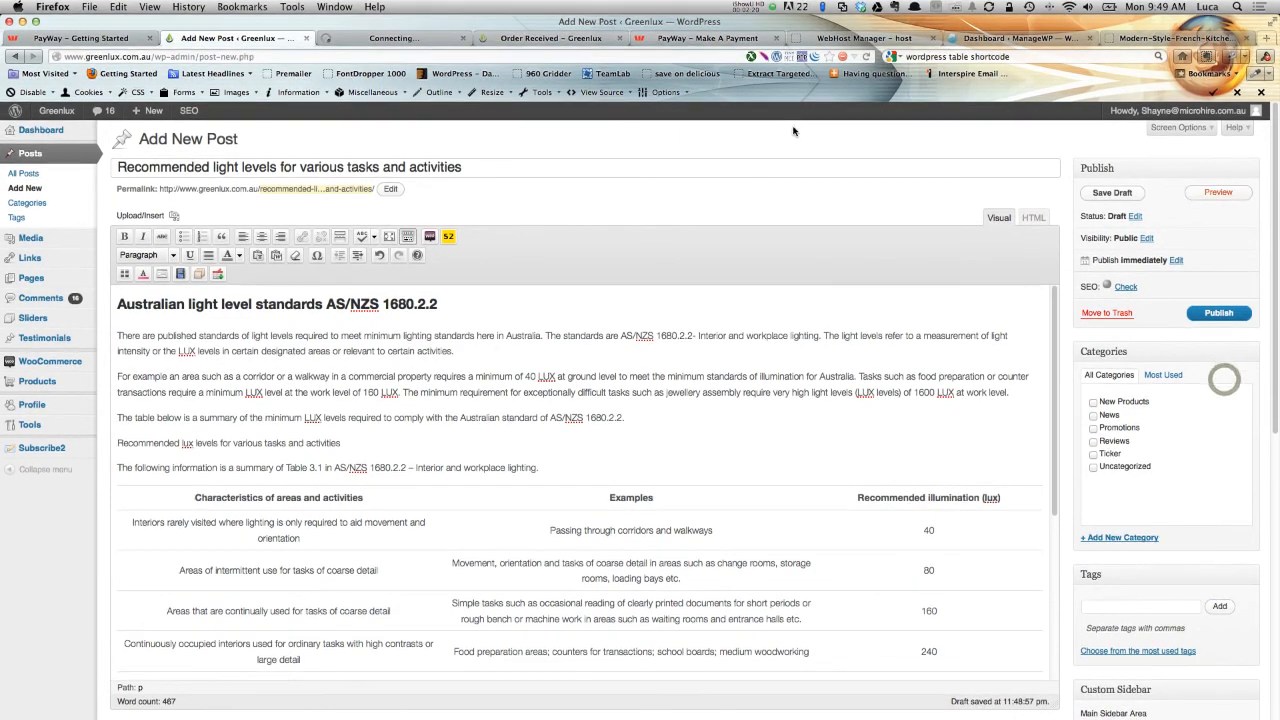
left_click(397, 39)
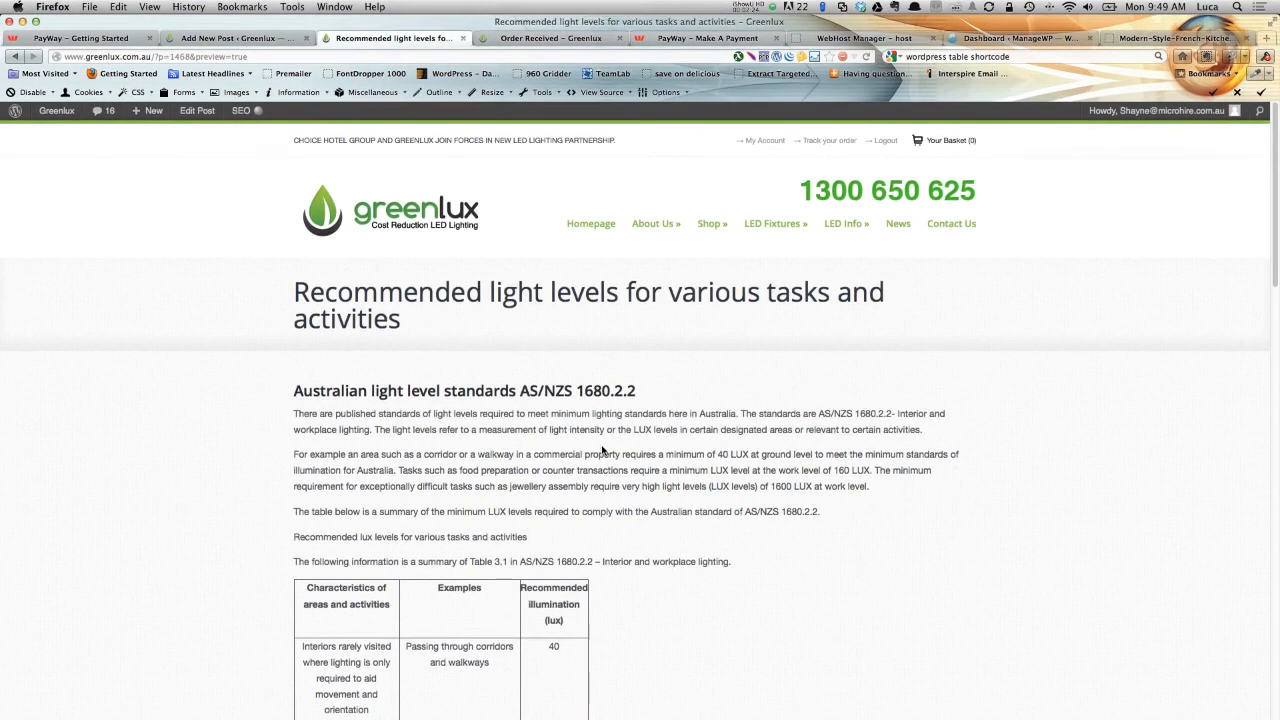
scroll(793, 430, "down", 2)
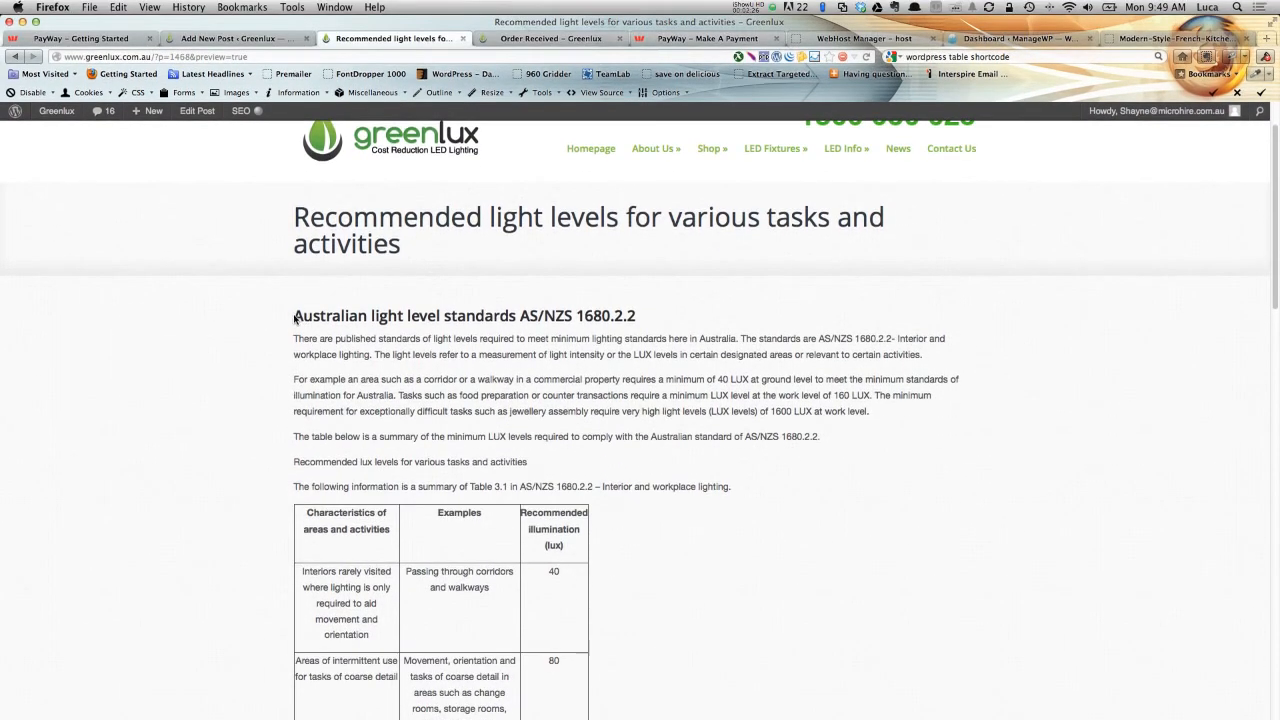
left_click_drag(293, 316, 560, 318)
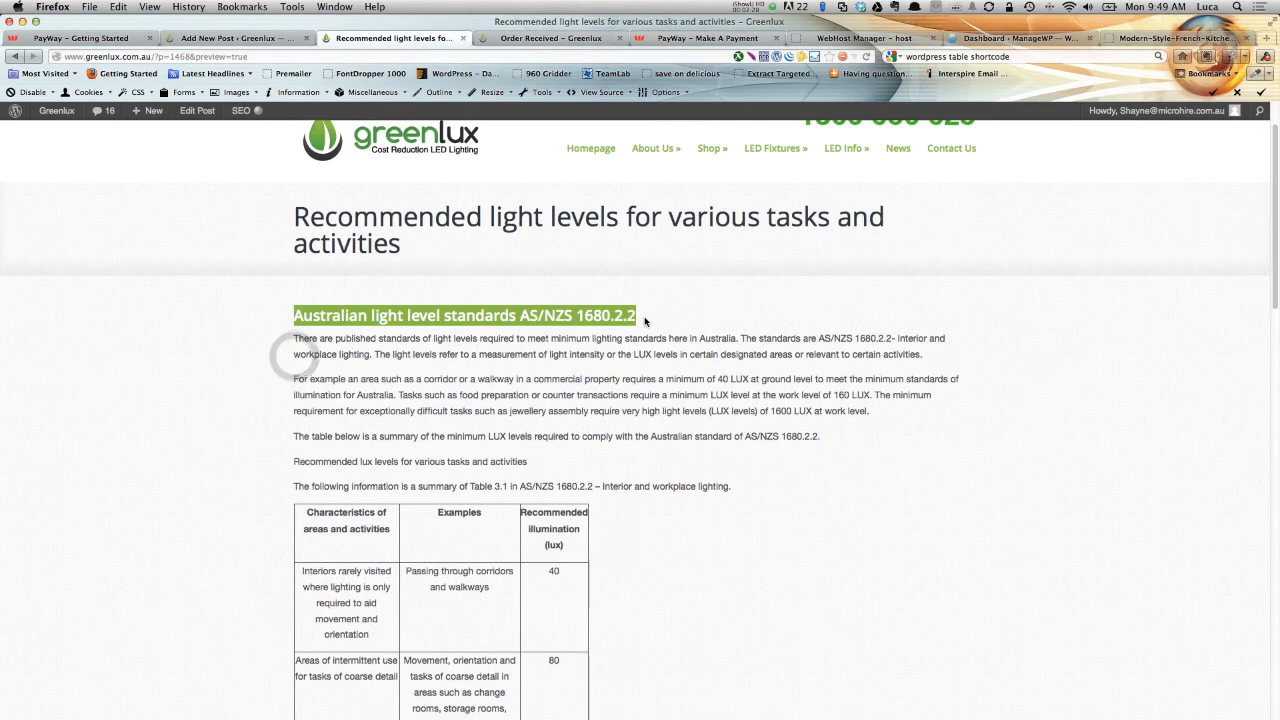
left_click(628, 369)
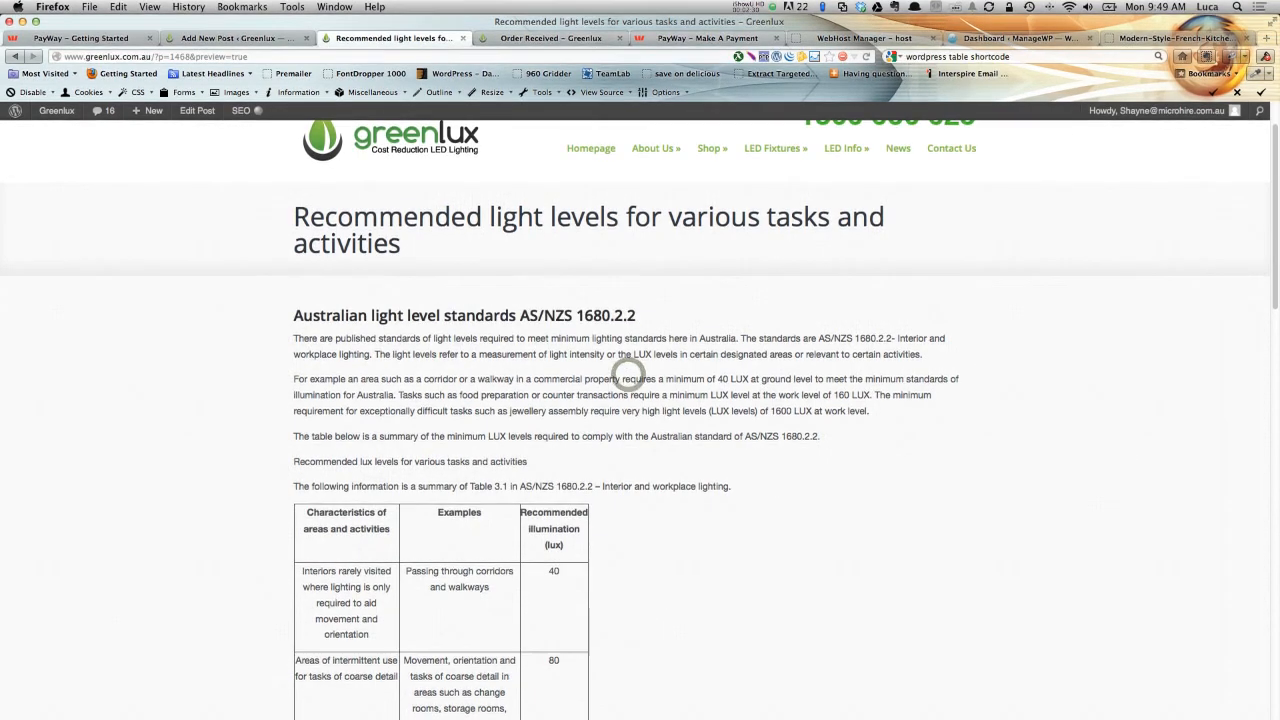
left_click(236, 39)
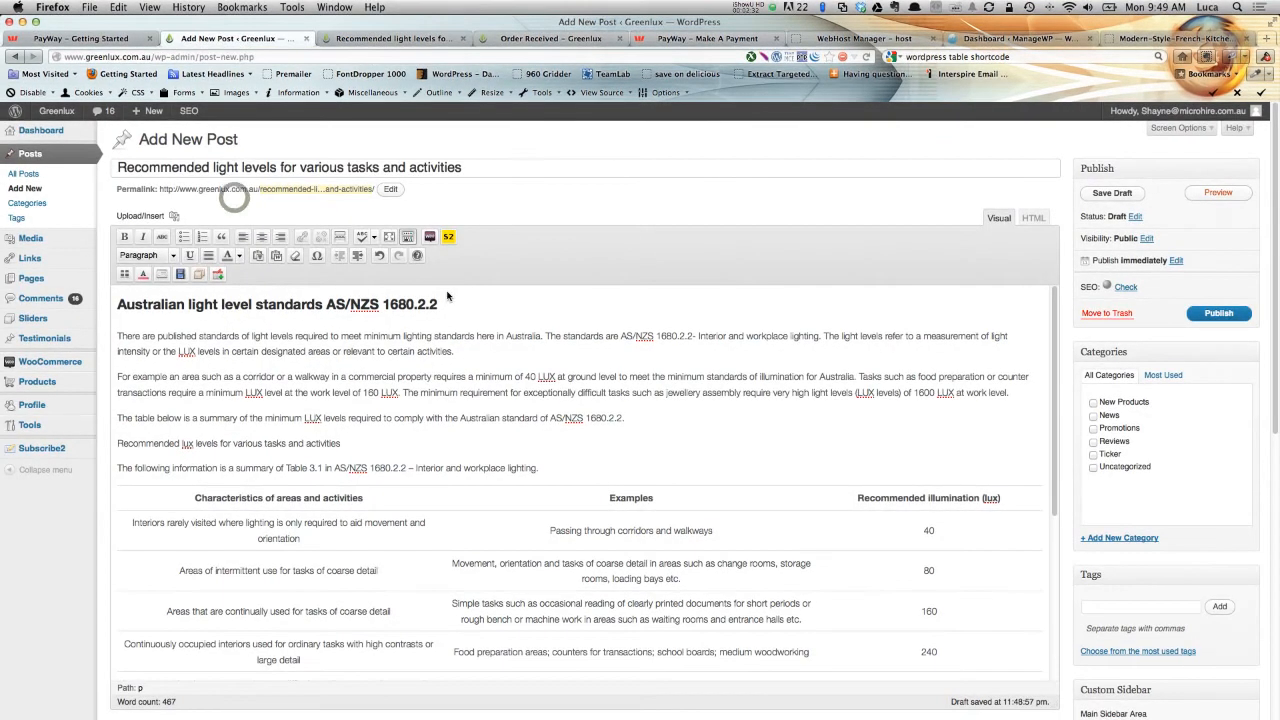
Change the first line's format to Heading 1.
left_click_drag(440, 304, 118, 304)
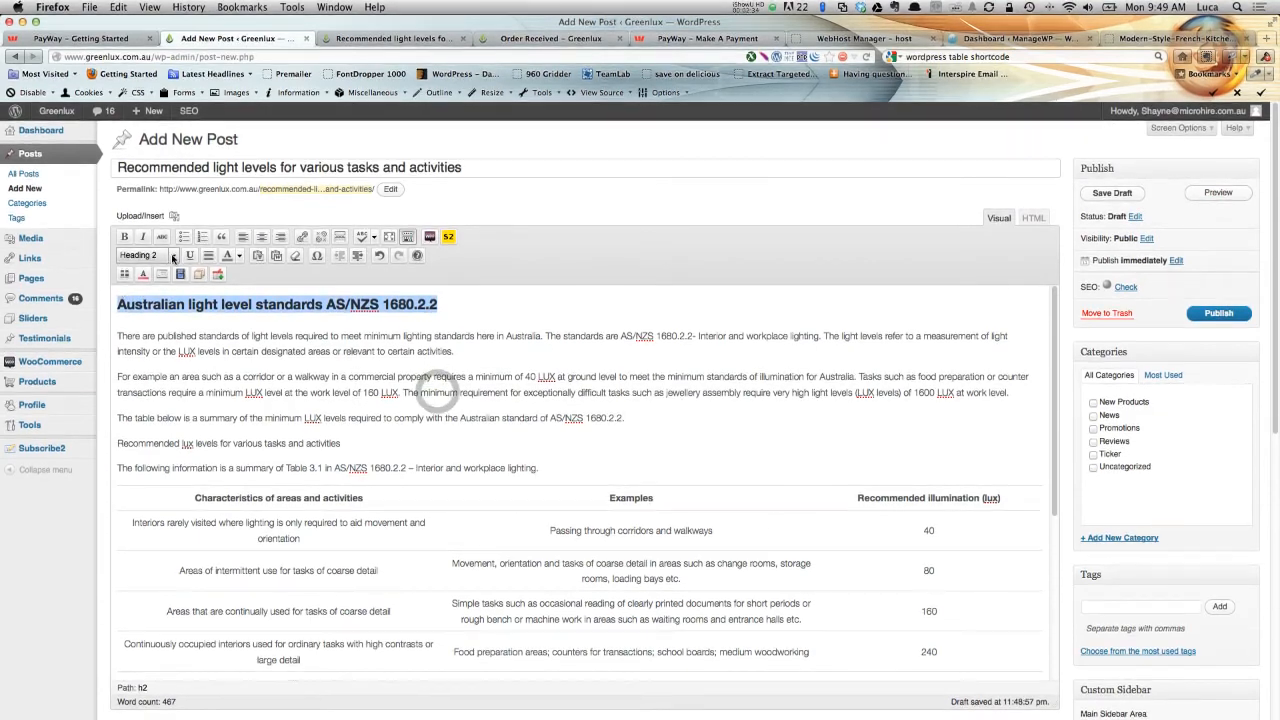
left_click(172, 255)
left_click(150, 337)
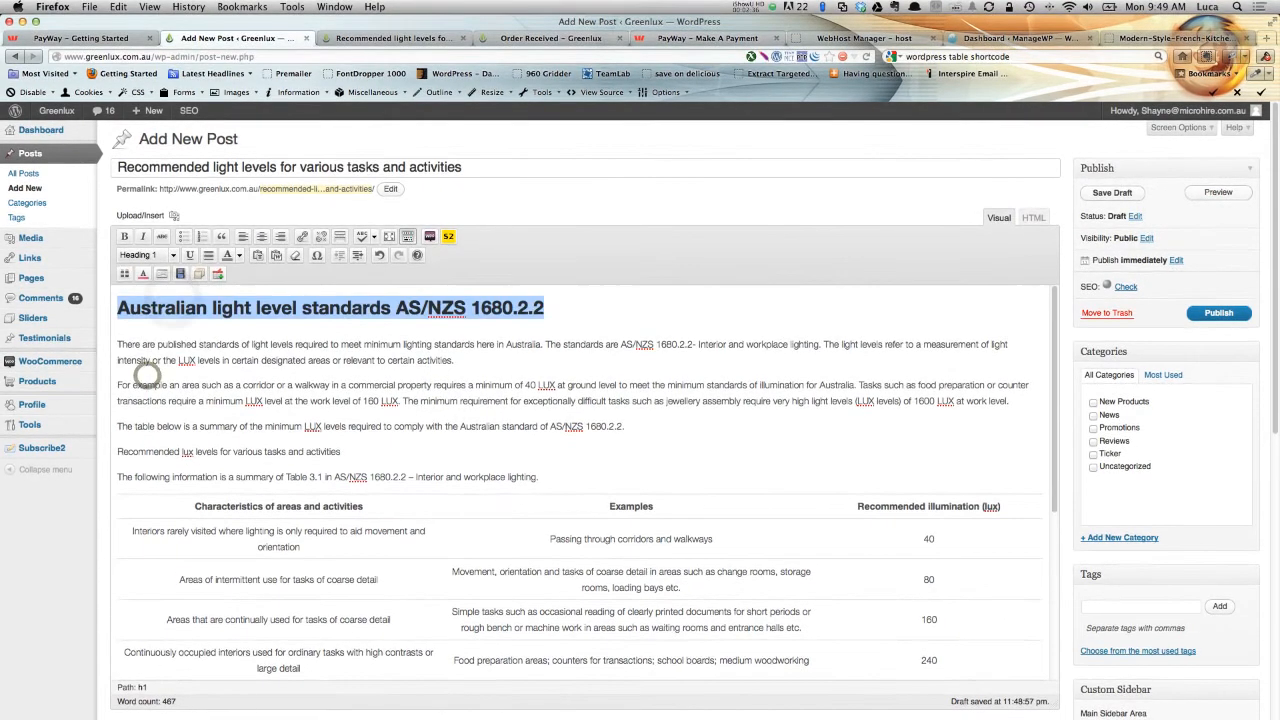
Preview the post and examine the first heading, then return to the editor.
left_click(1218, 193)
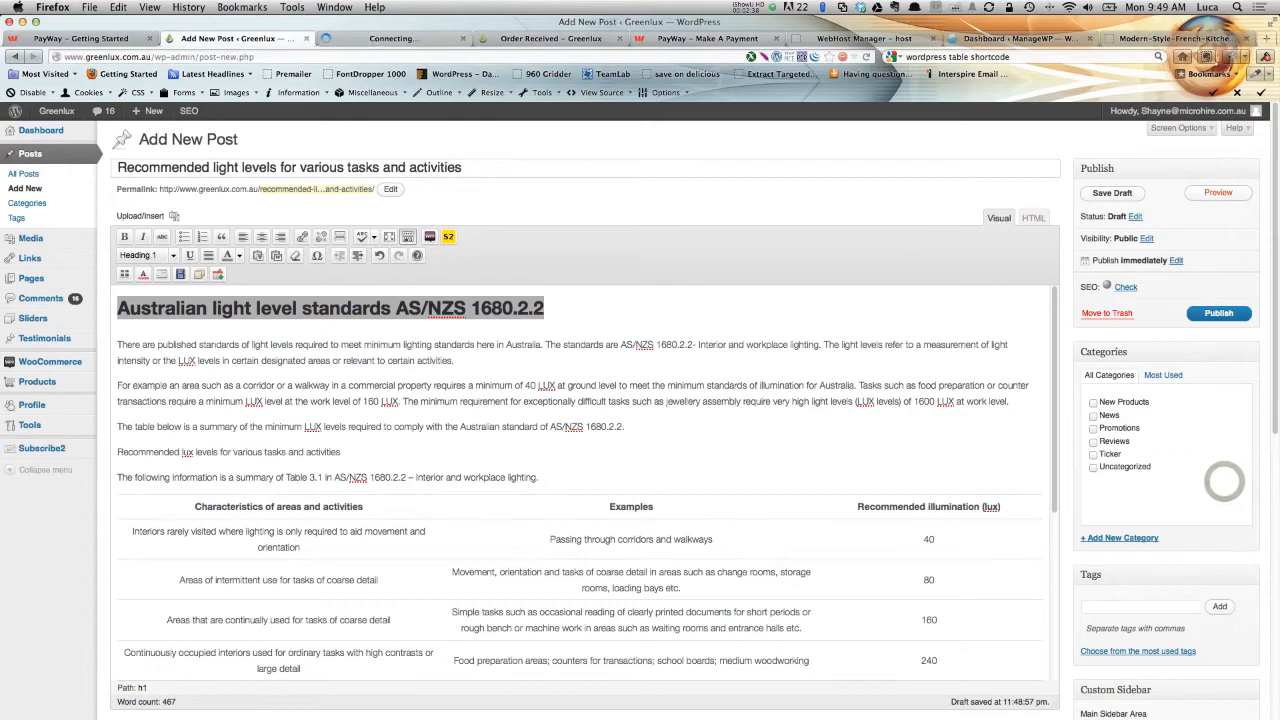
left_click(376, 39)
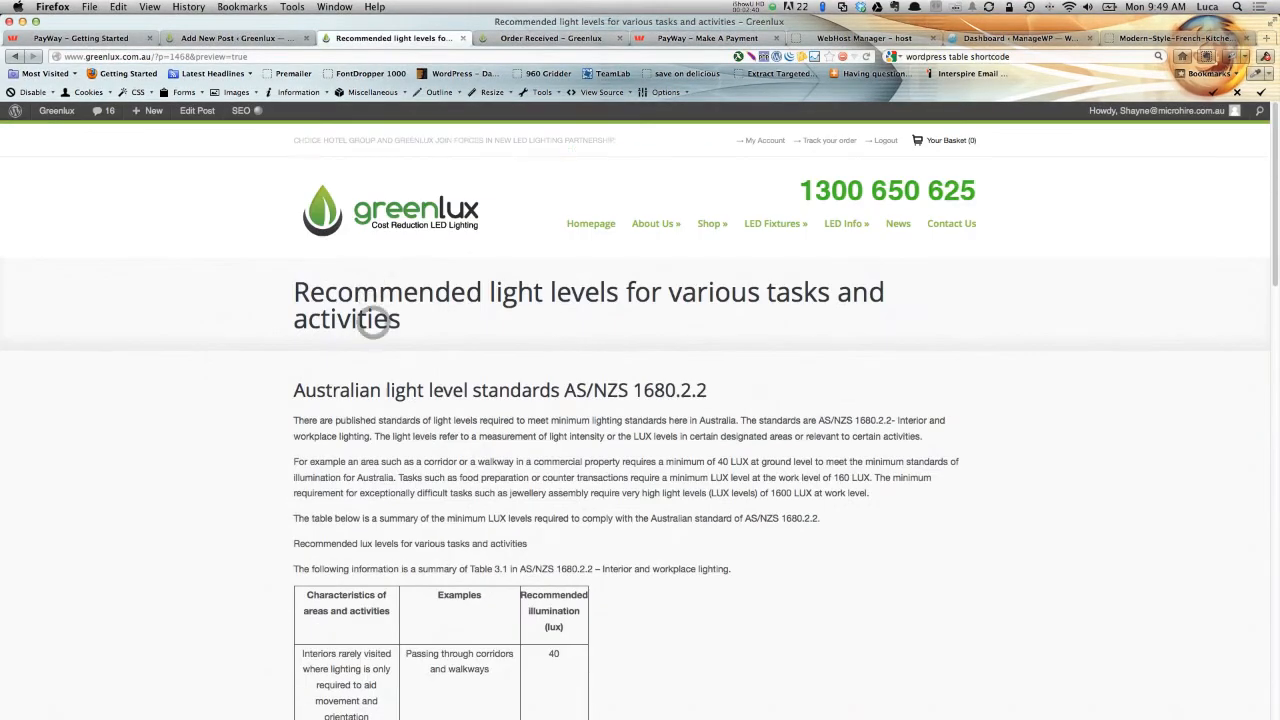
triple_click(294, 392)
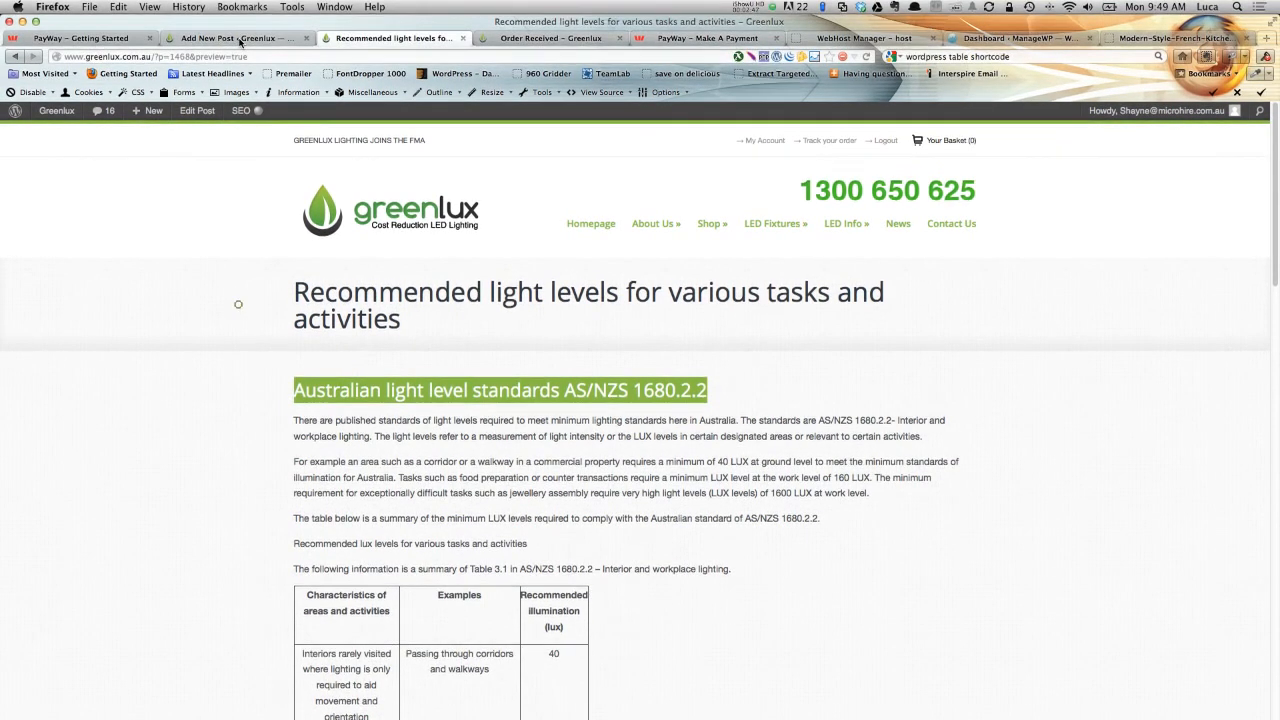
left_click(238, 40)
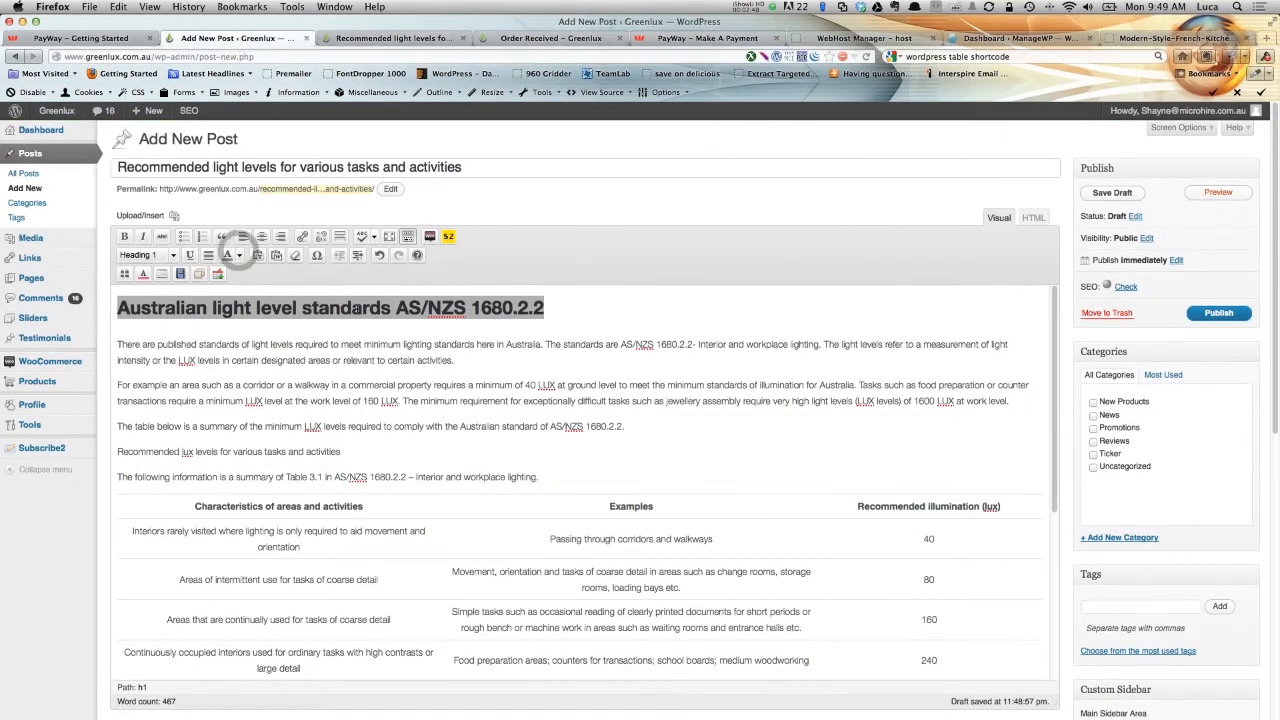
Switch to the Word document and examine the style of the 'Recommended lux levels for various tasks and activities' heading.
key("super+Tab")
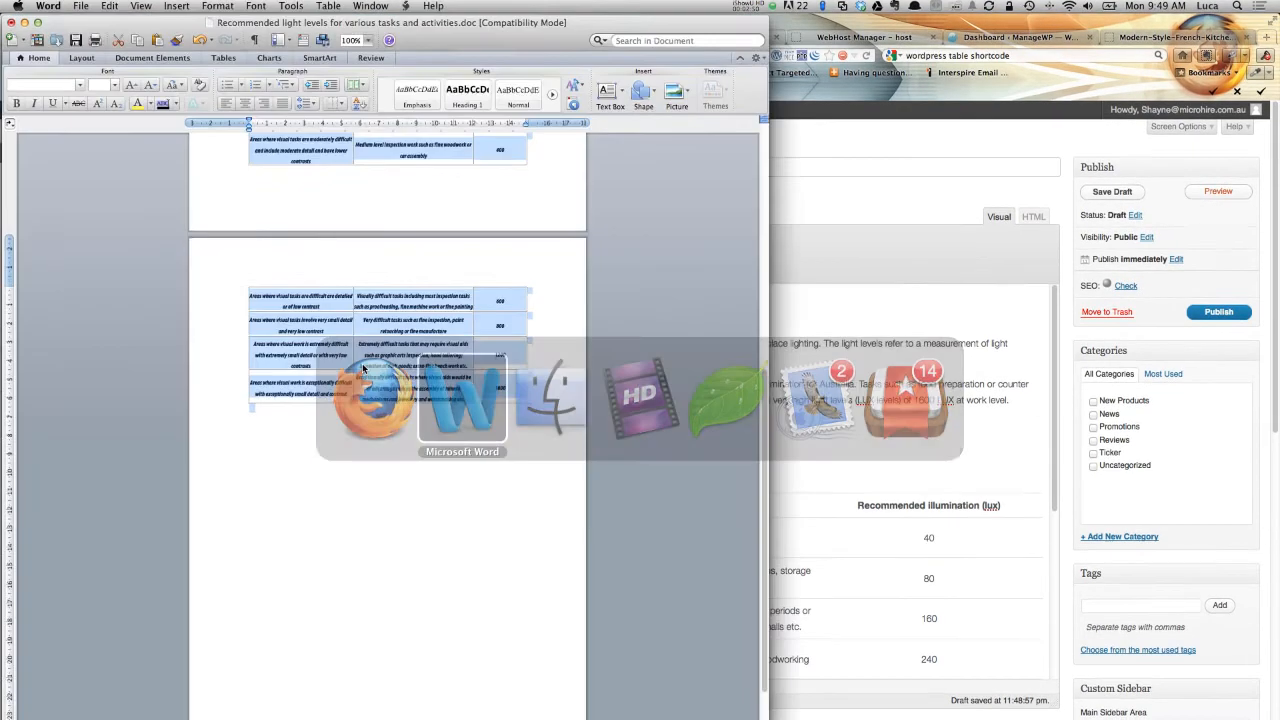
scroll(377, 321, "up", 10)
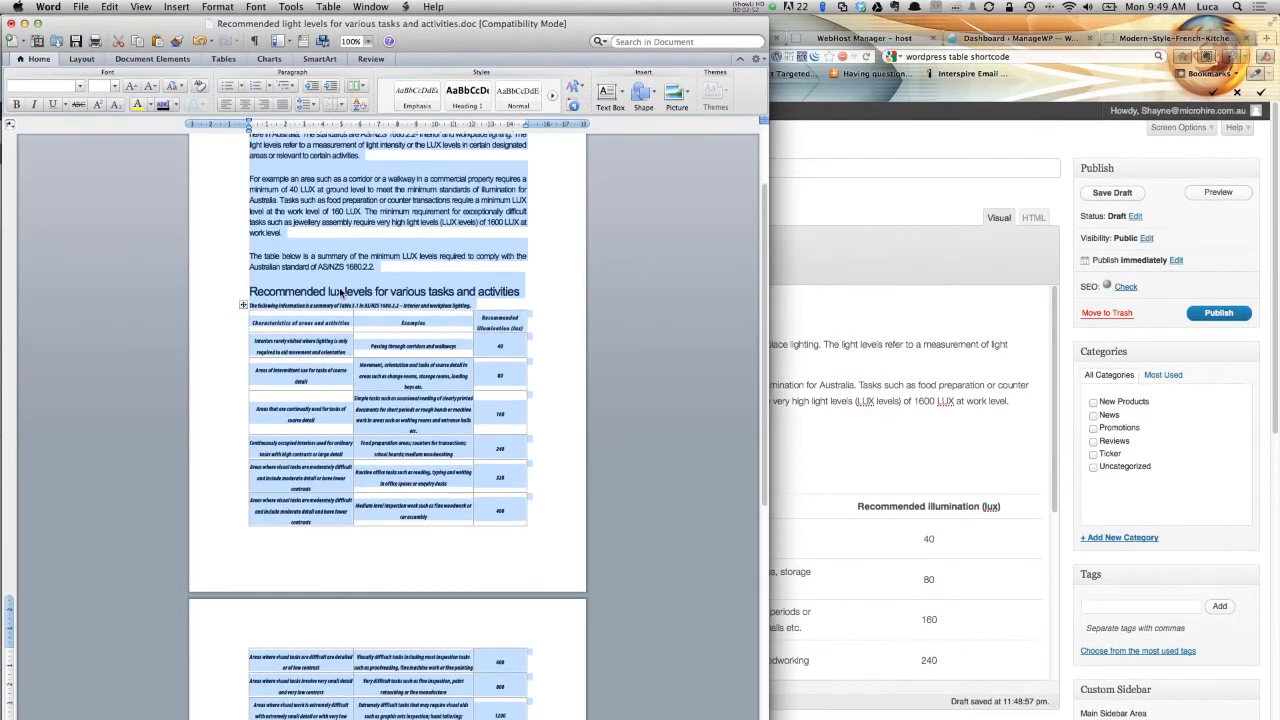
left_click_drag(325, 288, 456, 291)
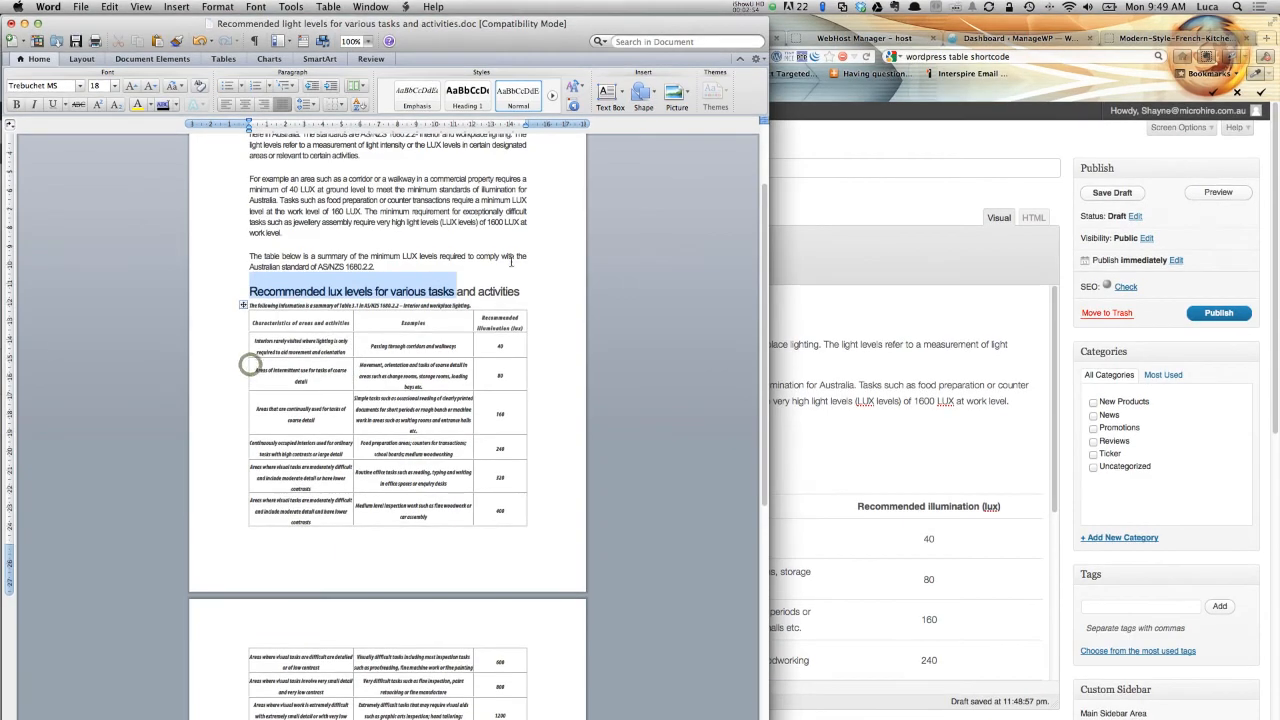
left_click(845, 210)
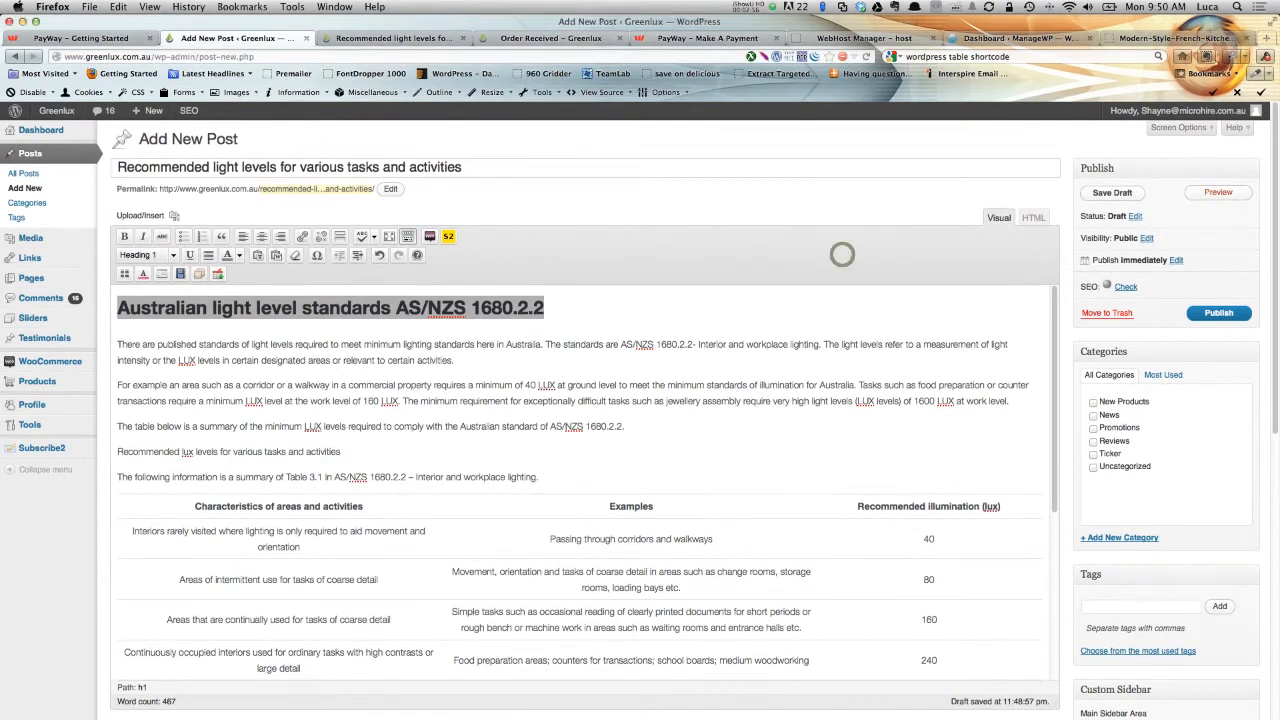
Format the line 'Recommended lux levels for various tasks and activities' as Heading 2.
scroll(262, 450, "down", 1)
scroll(262, 421, "down", 1)
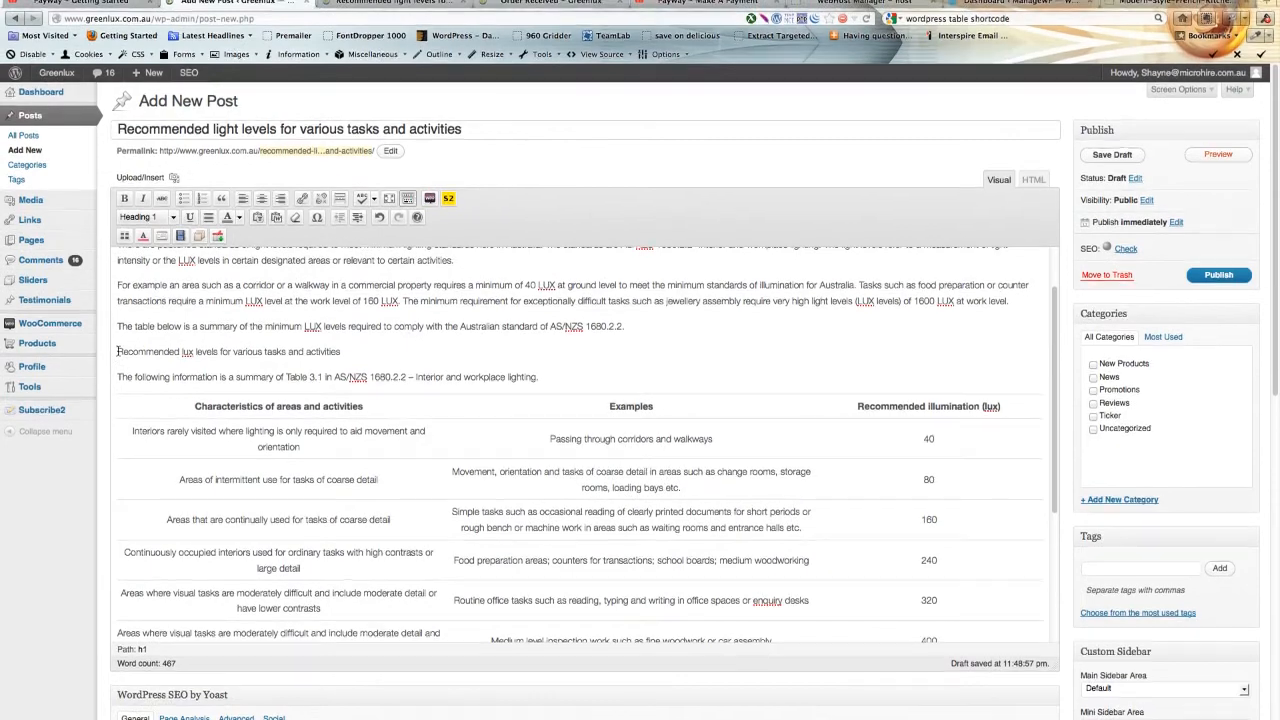
triple_click(117, 351)
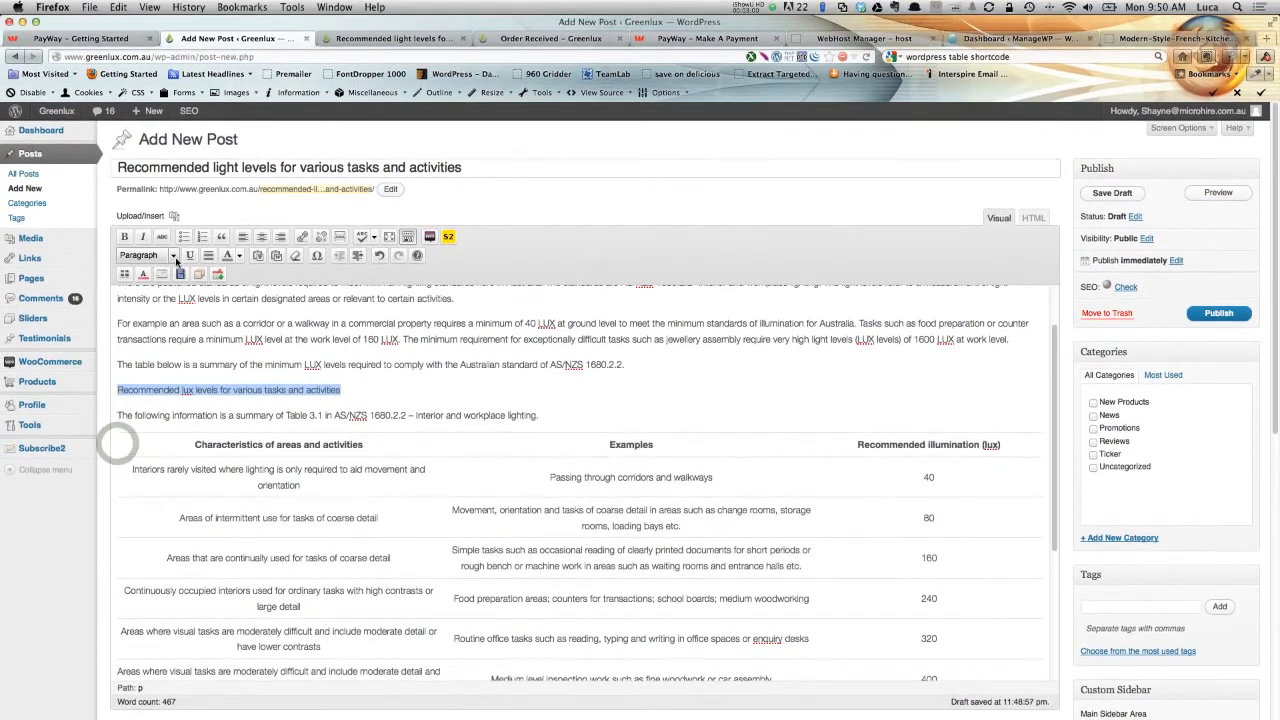
left_click(174, 218)
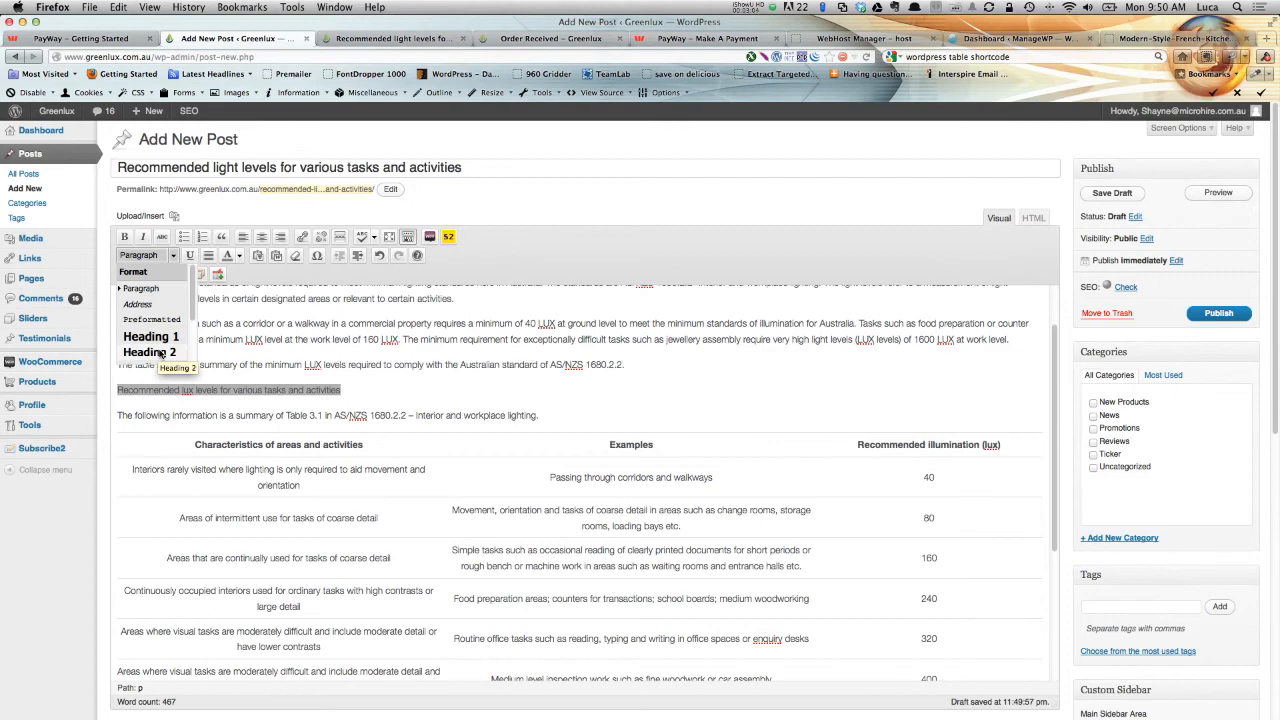
left_click(160, 351)
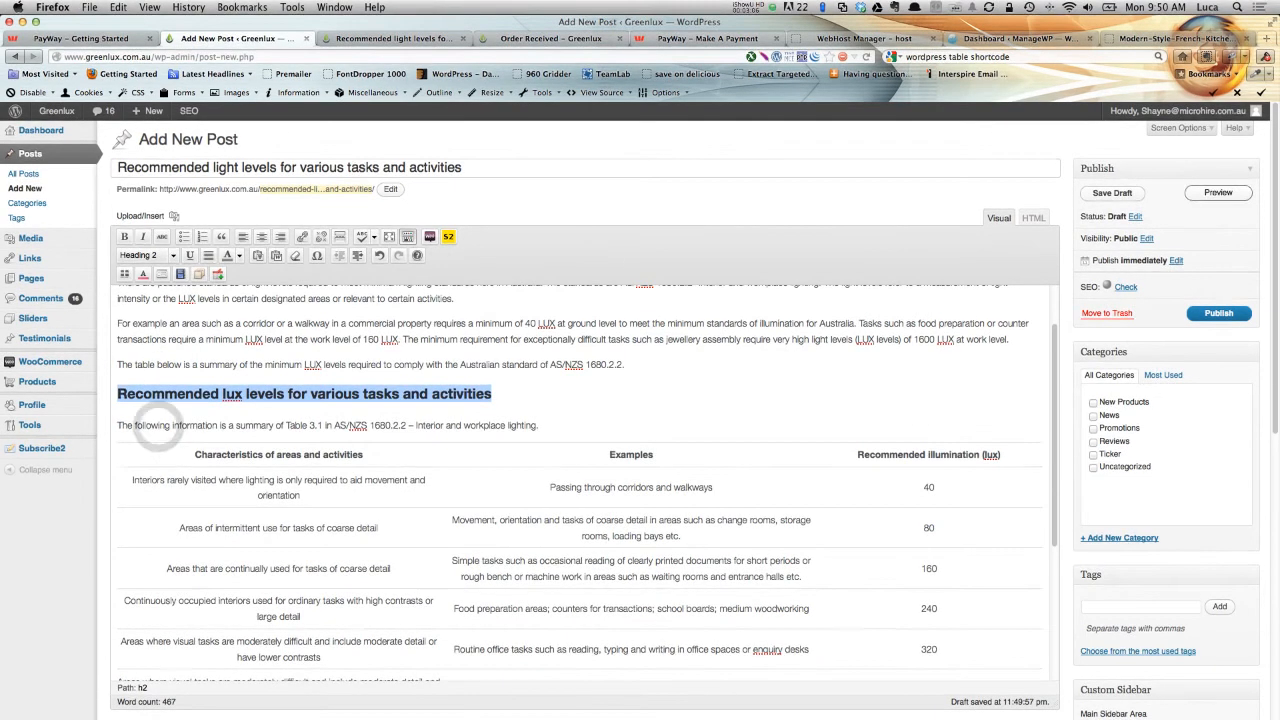
Preview the post and check the new subheading and the table layout before returning to the editor.
left_click(1216, 192)
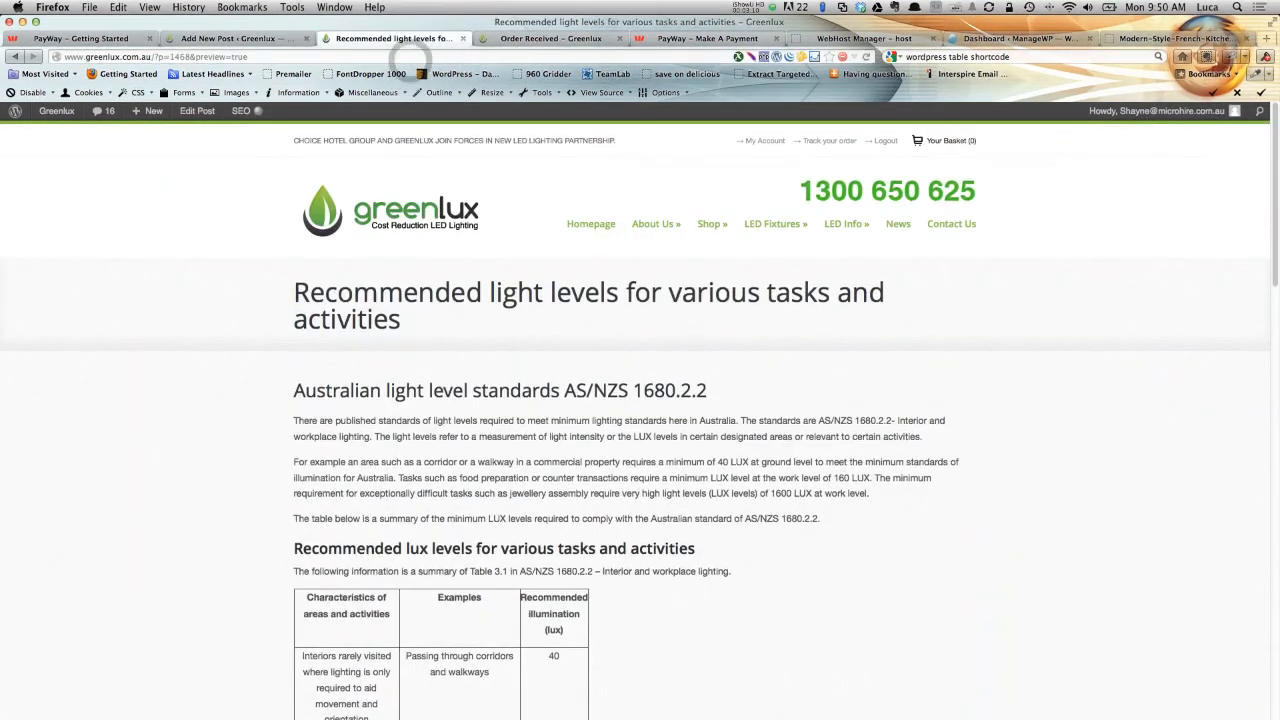
scroll(788, 489, "down", 3)
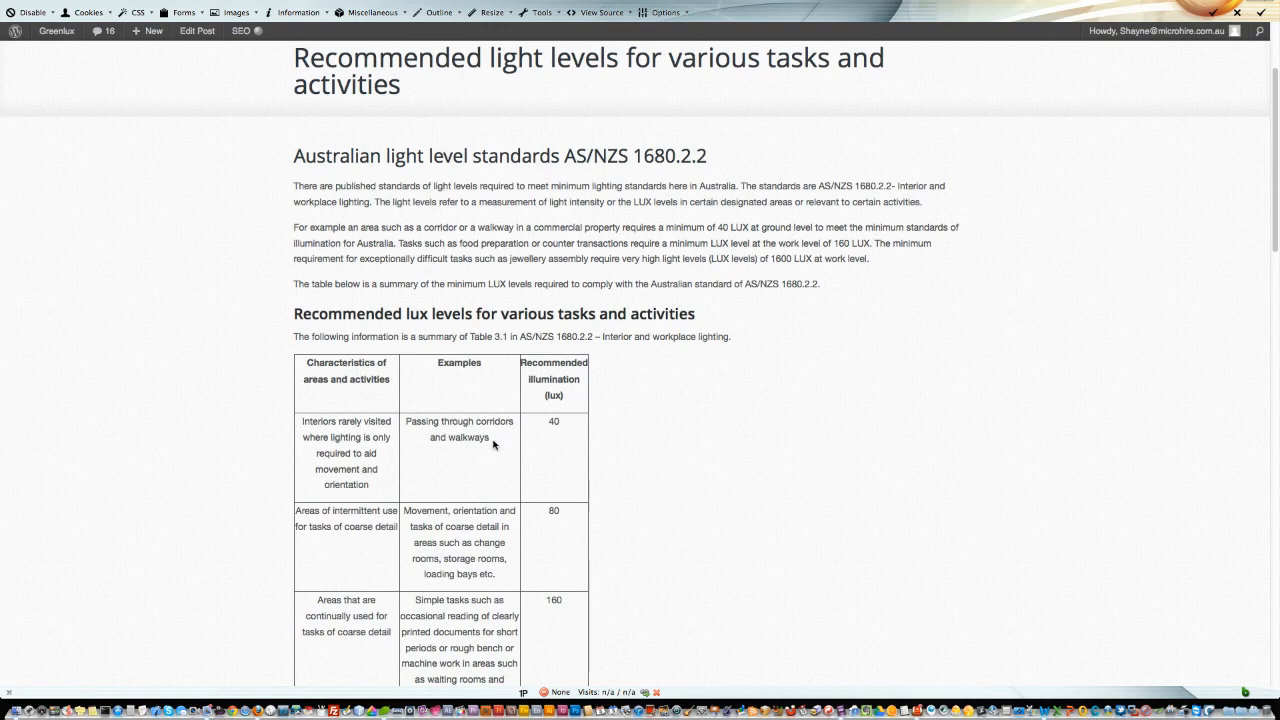
scroll(492, 444, "down", 2)
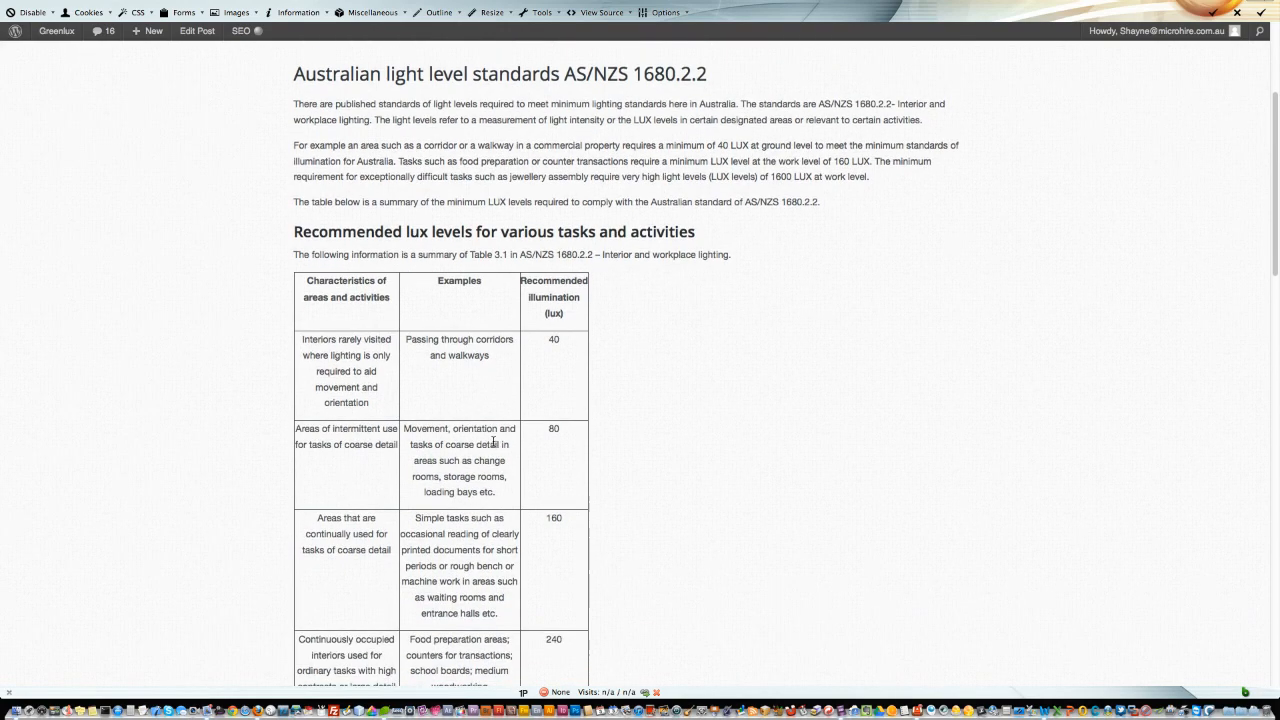
left_click(235, 38)
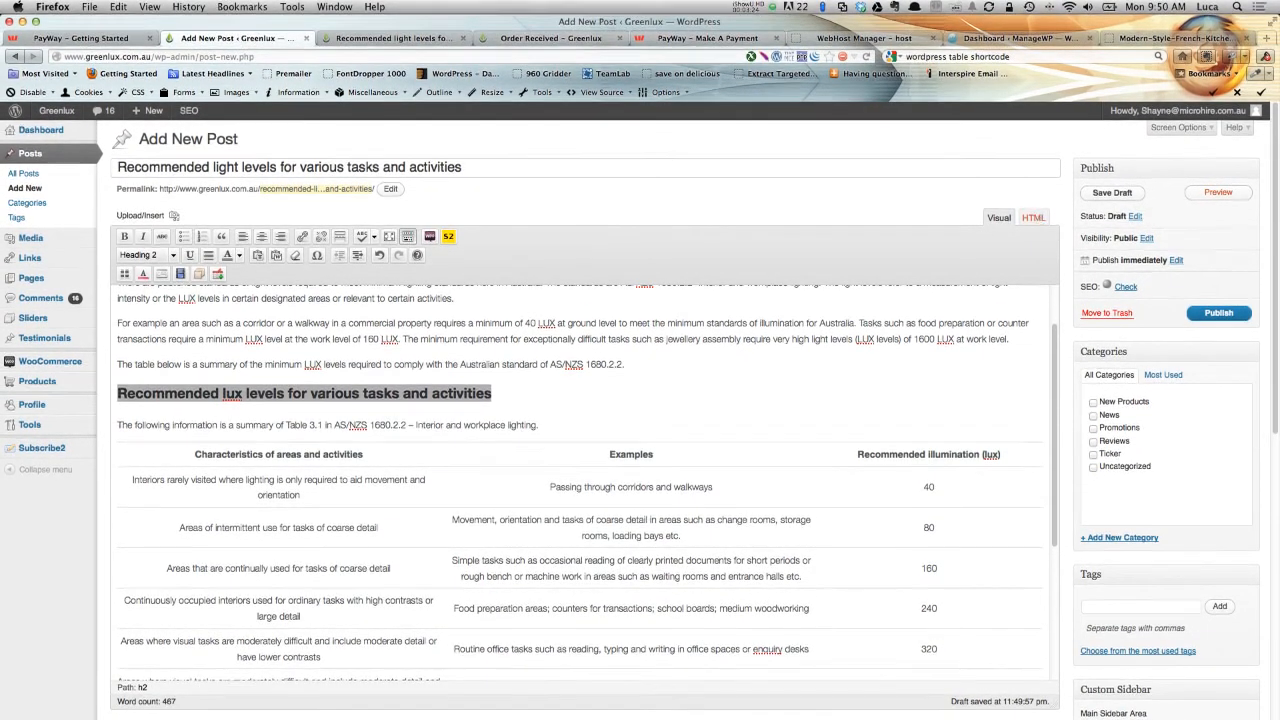
In the HTML view, set the table header cell widths to 250, 250 and 150, then return to the visual editor.
left_click(1034, 218)
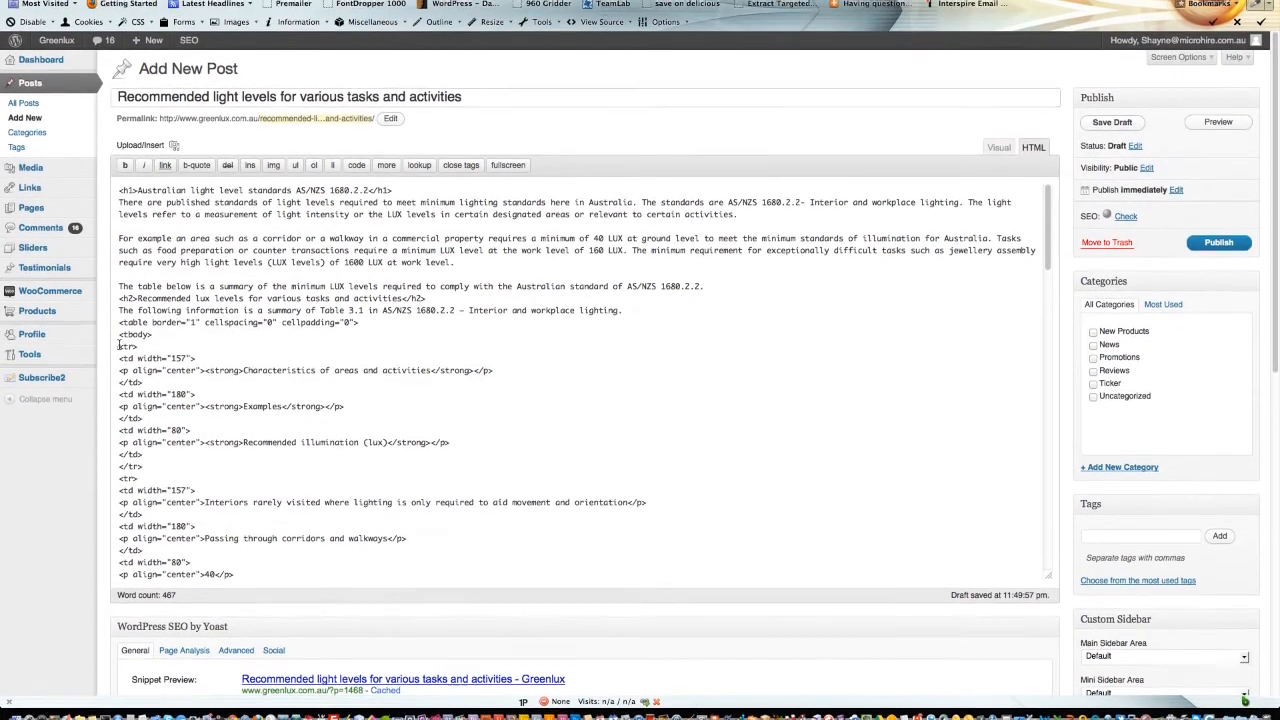
left_click_drag(120, 337, 139, 338)
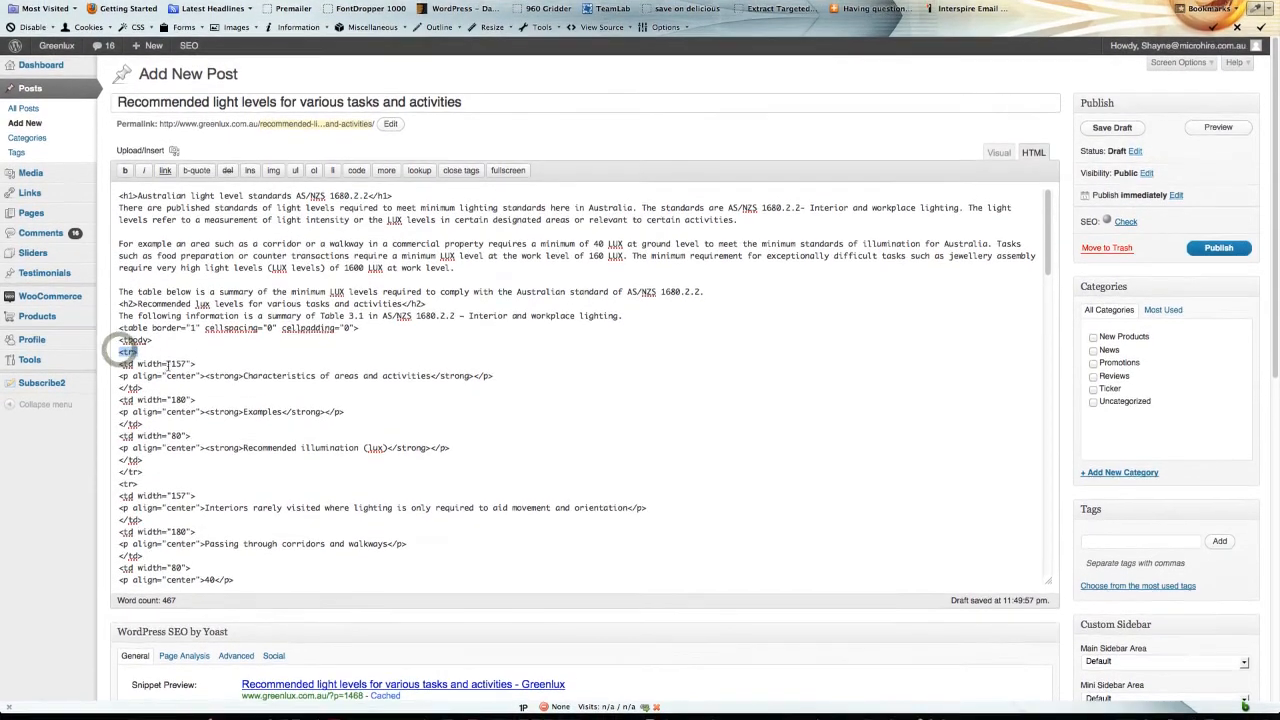
double_click(180, 359)
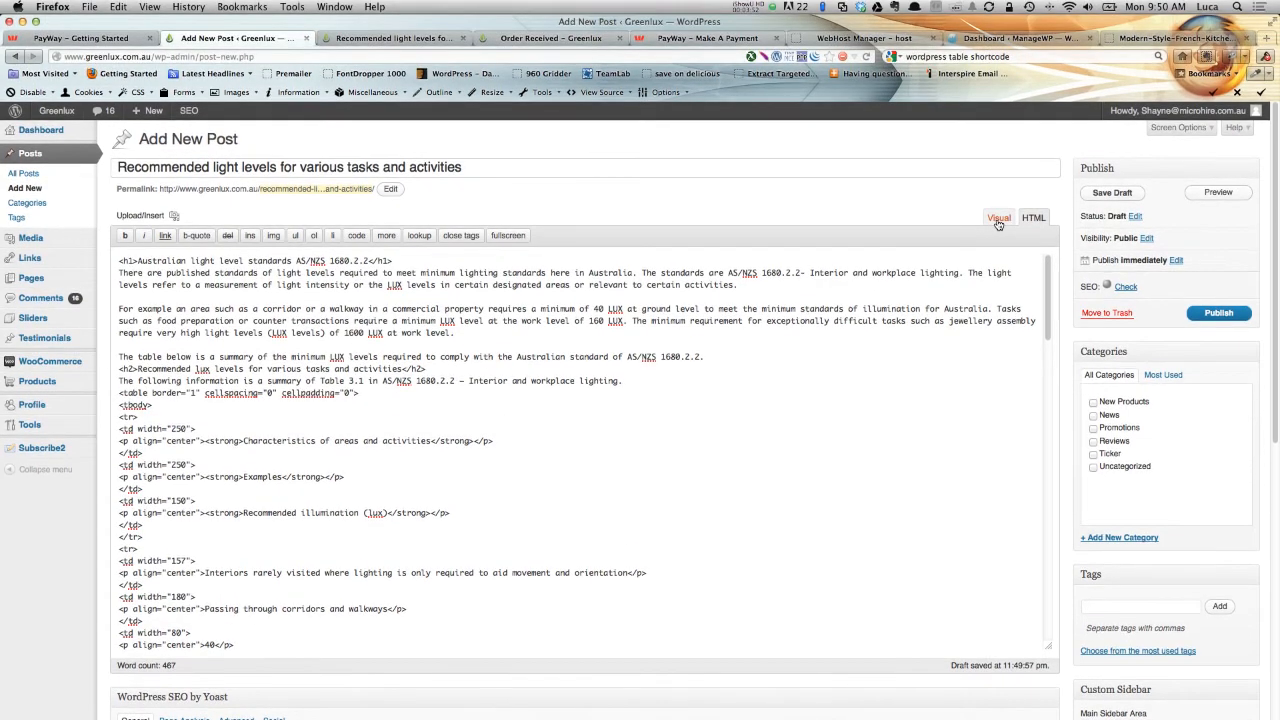
left_click(998, 218)
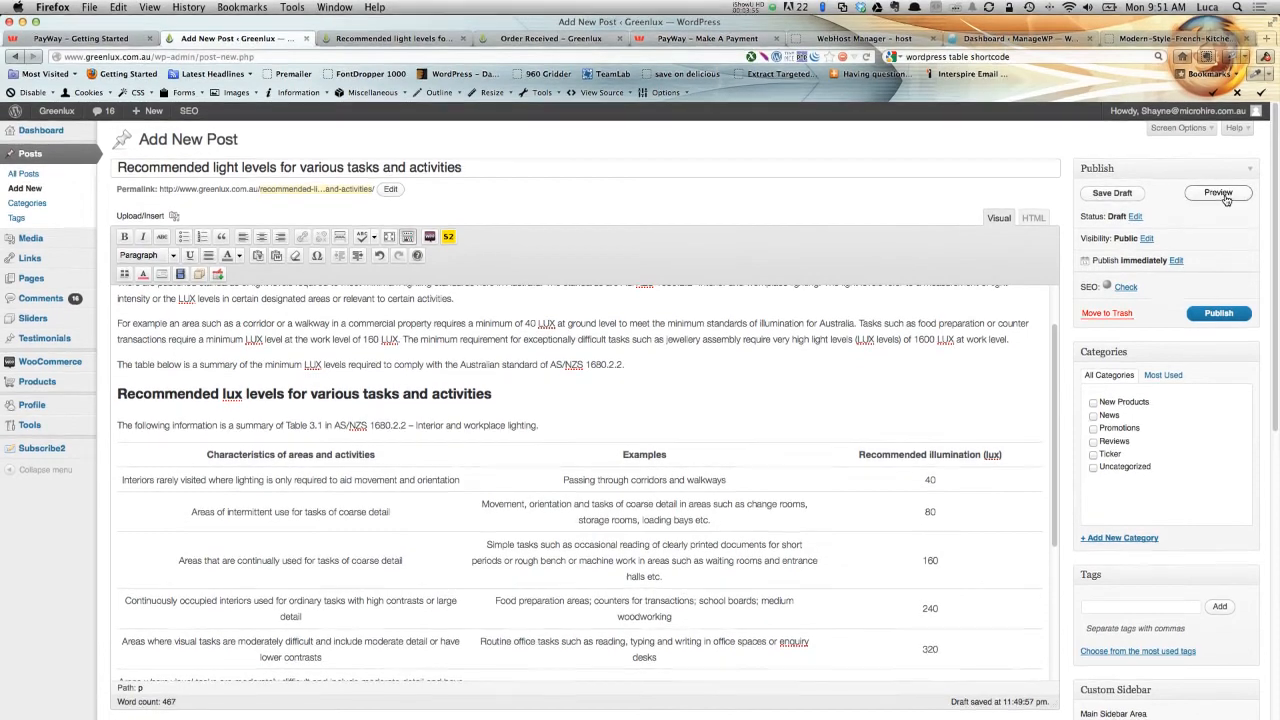
Preview the post again and examine the widened table, then return to the editor.
left_click(1222, 194)
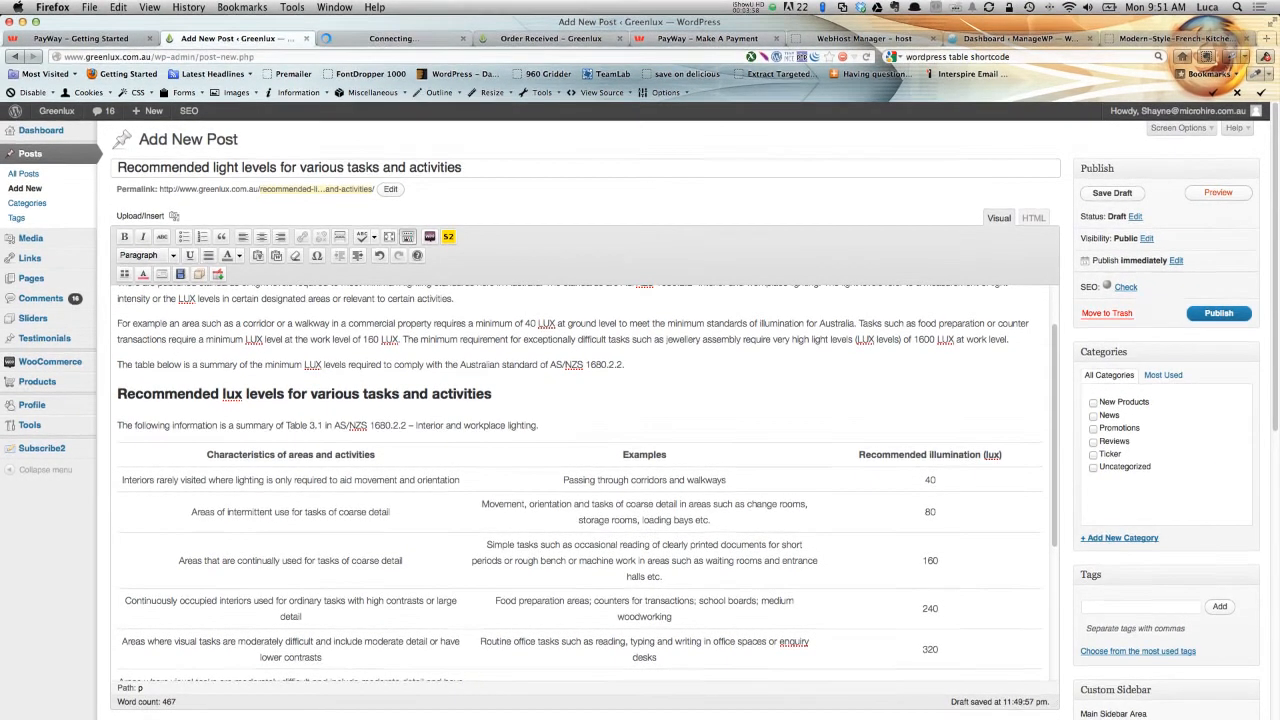
left_click(374, 40)
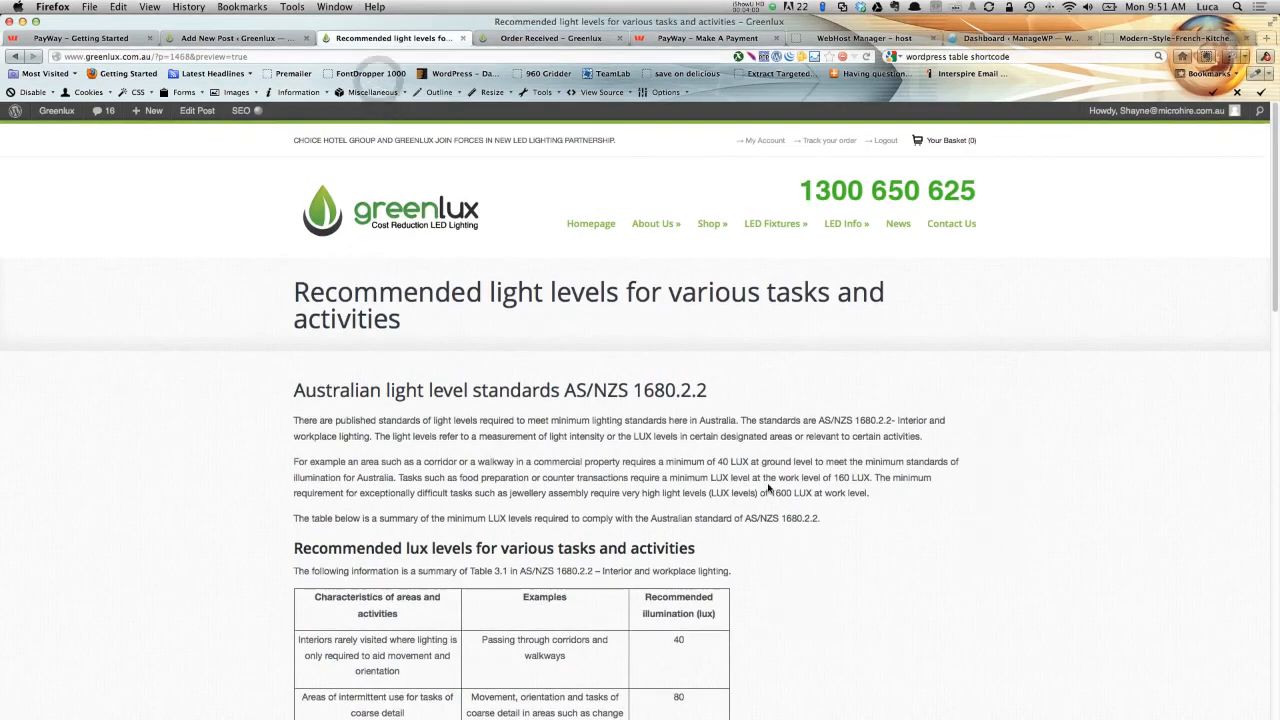
scroll(768, 487, "down", 4)
scroll(298, 367, "down", 4)
scroll(680, 346, "down", 7)
scroll(682, 348, "up", 10)
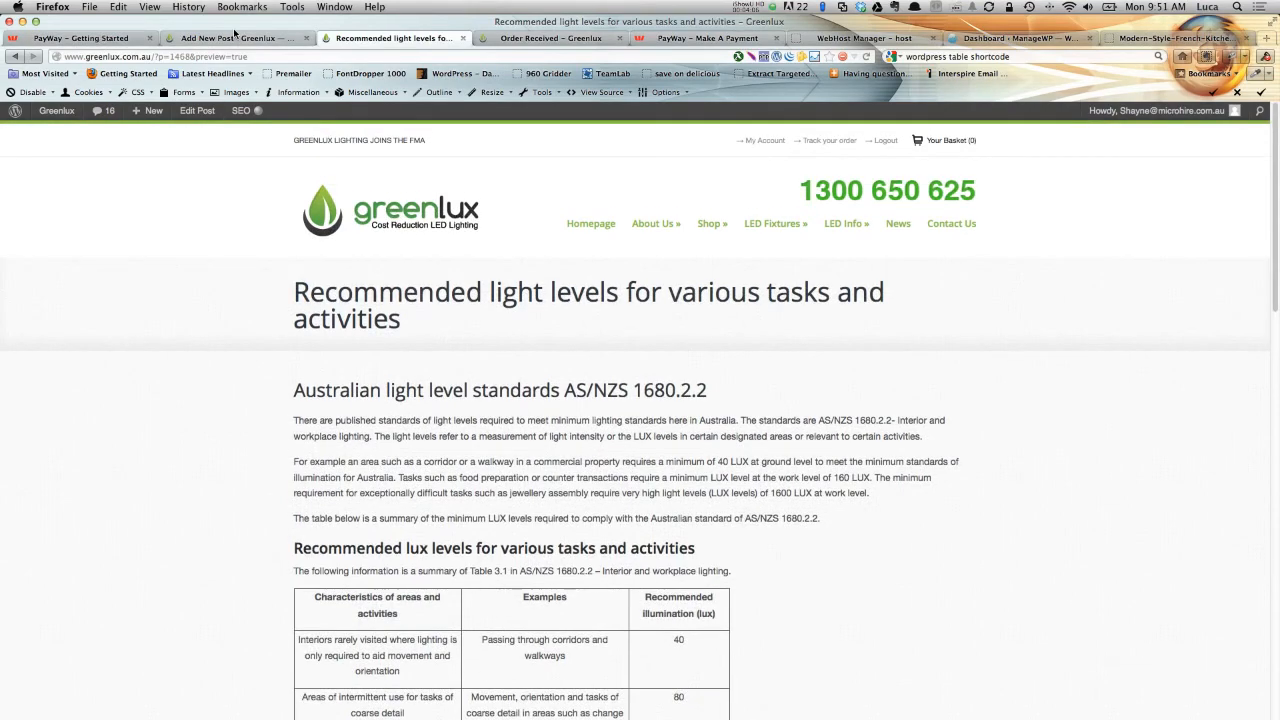
left_click(235, 37)
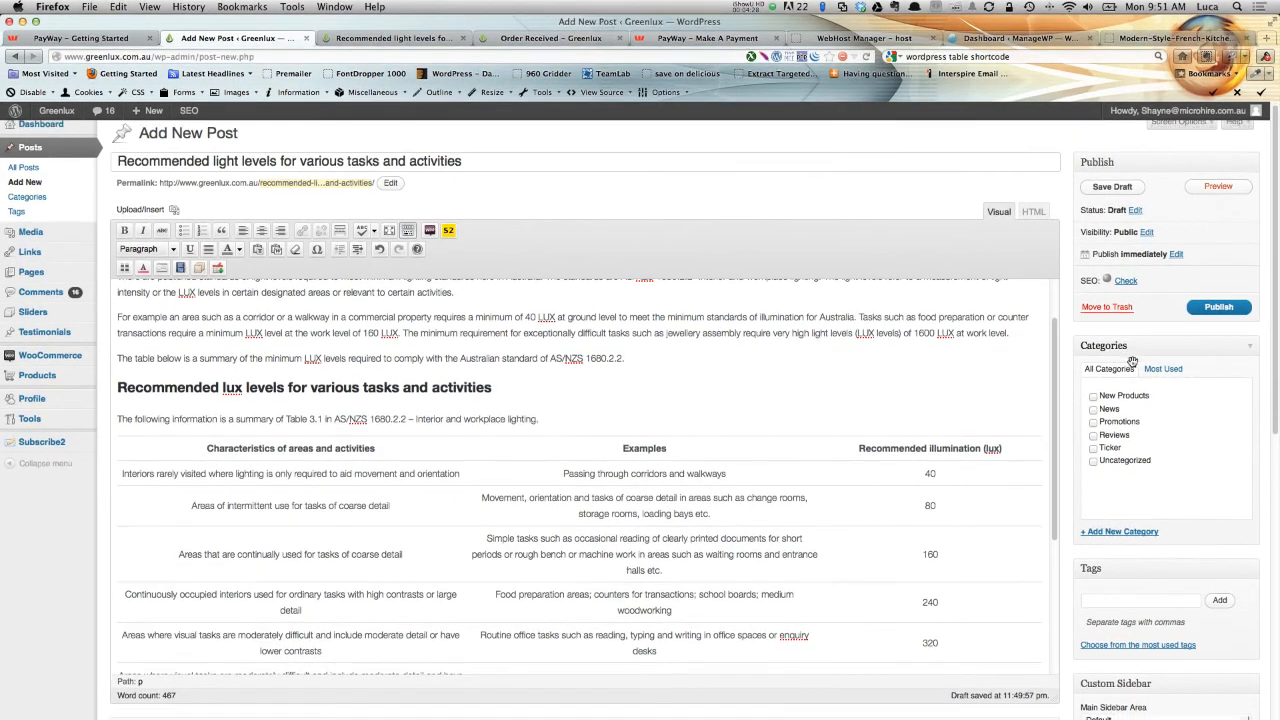
Assign the post to the News category.
scroll(1216, 320, "down", 2)
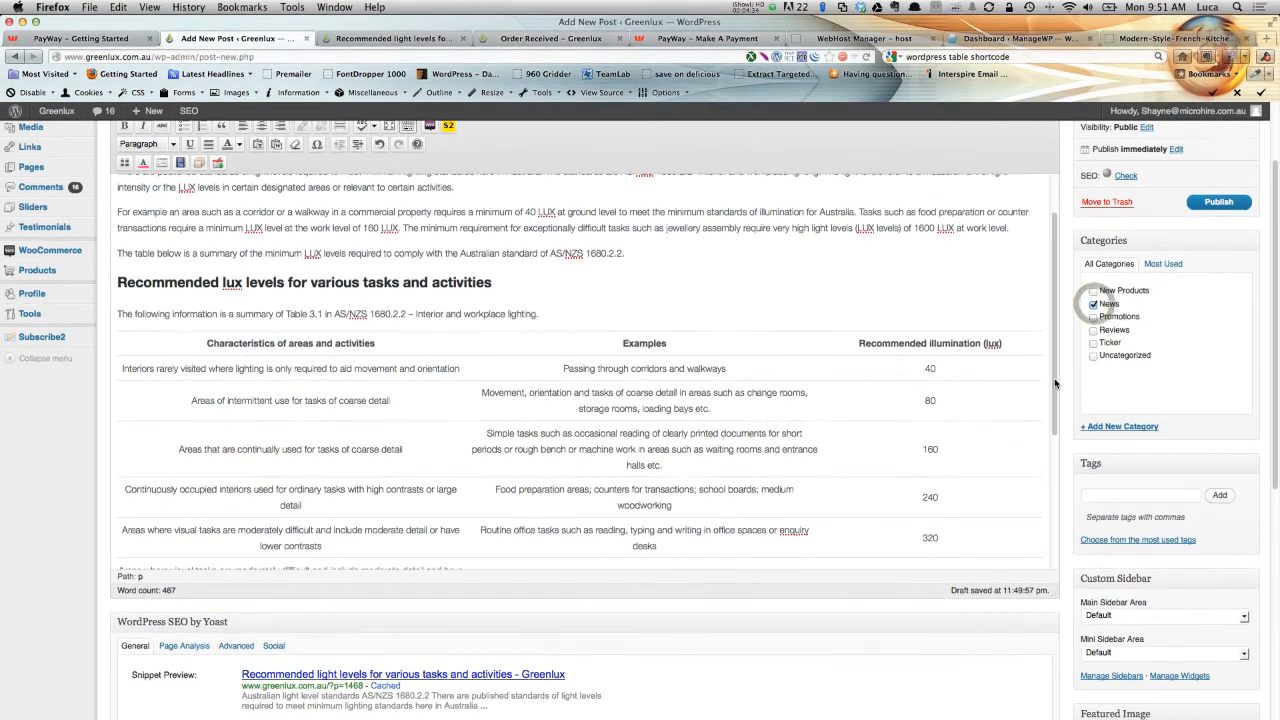
scroll(1033, 382, "down", 5)
scroll(1062, 355, "up", 3)
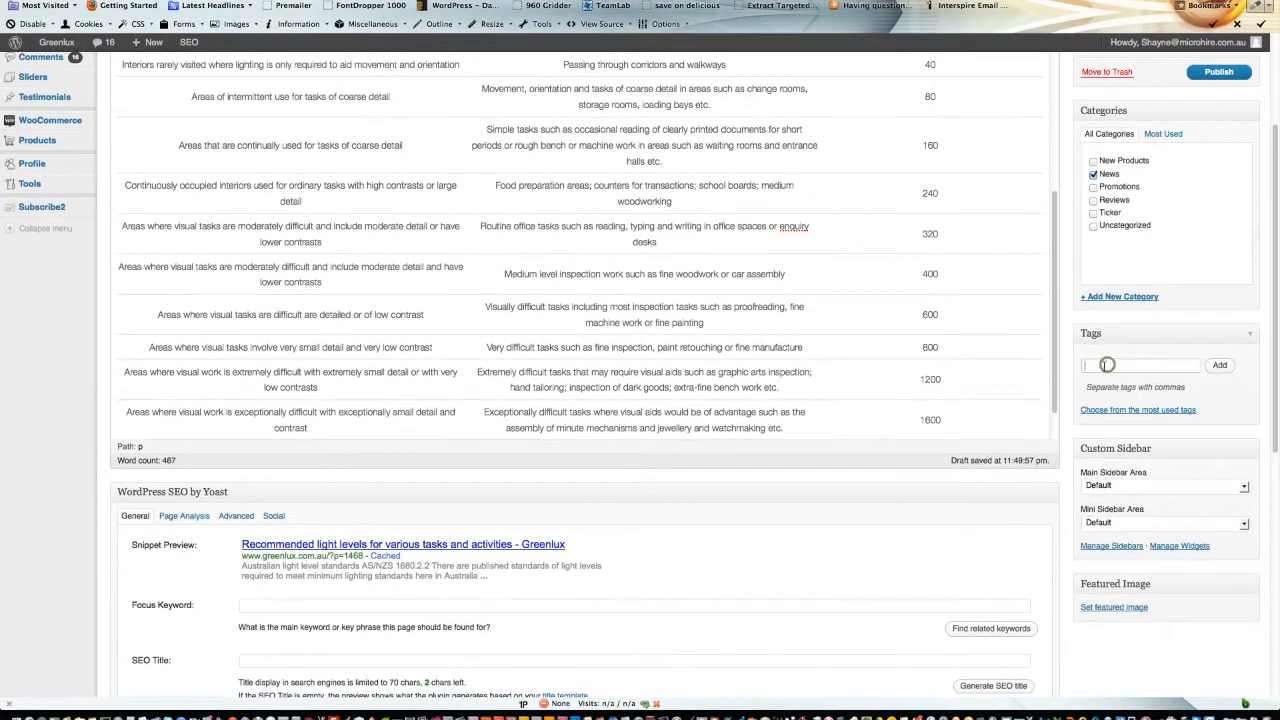
Add the tags 'Led lighting' and 'Australian lighting standards' to the post.
left_click(1108, 375)
type("Led lighting")
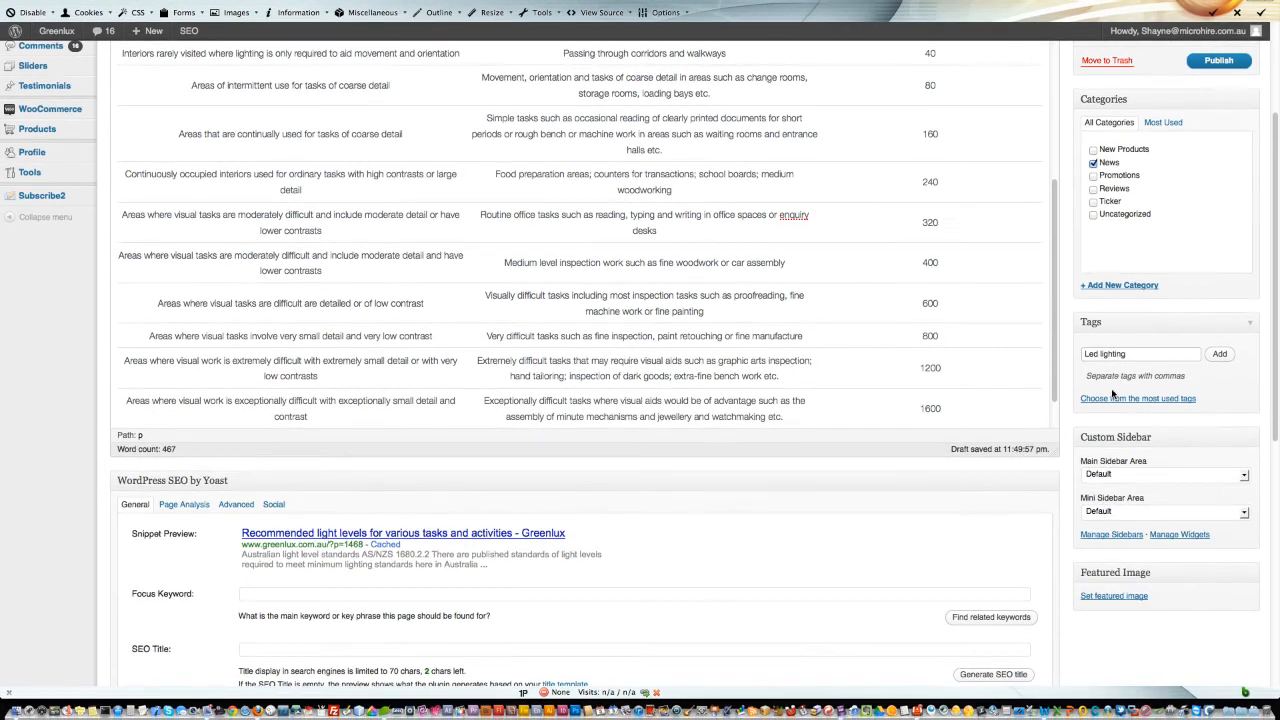
left_click(1220, 354)
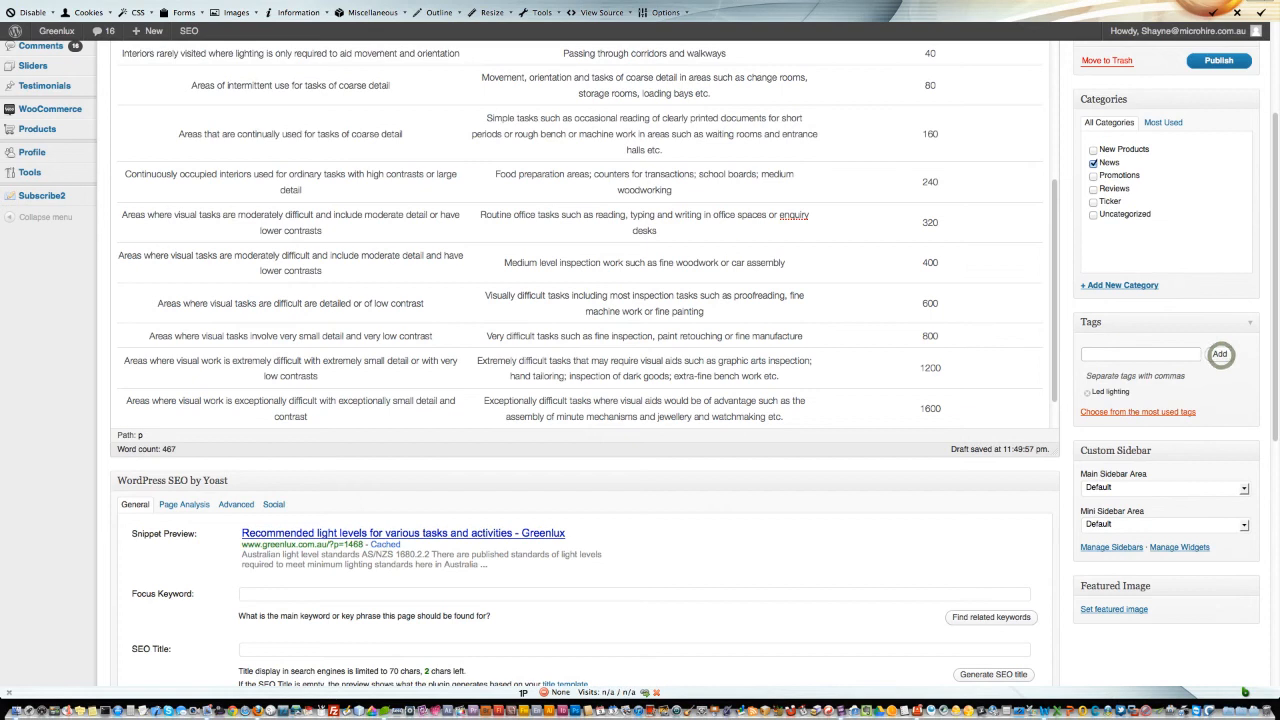
left_click(1129, 413)
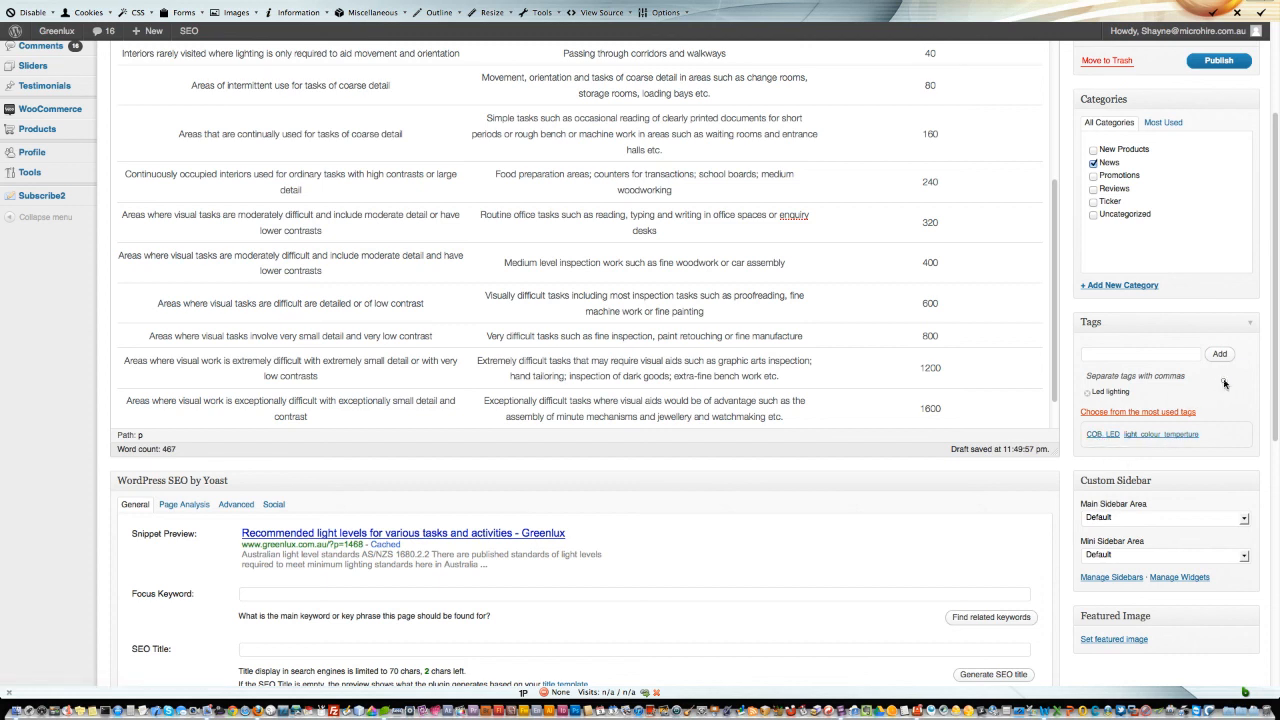
left_click(1108, 357)
type("Australian lighting standards")
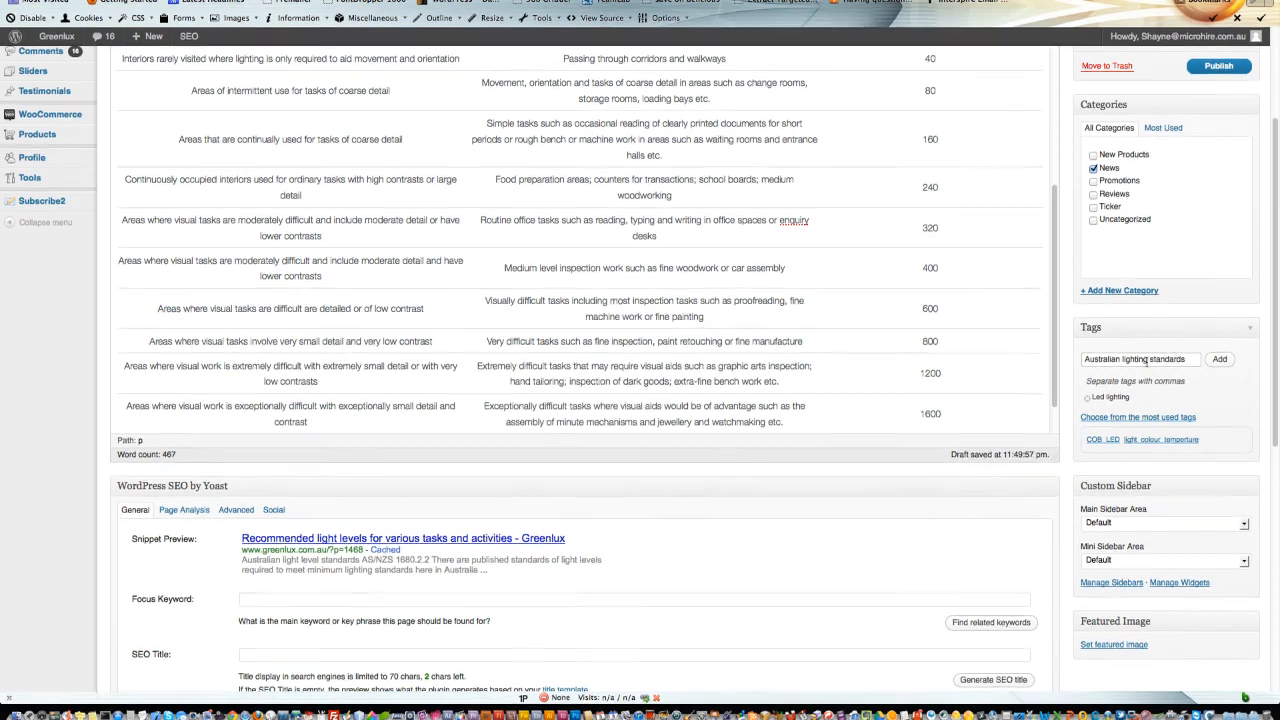
left_click(1220, 358)
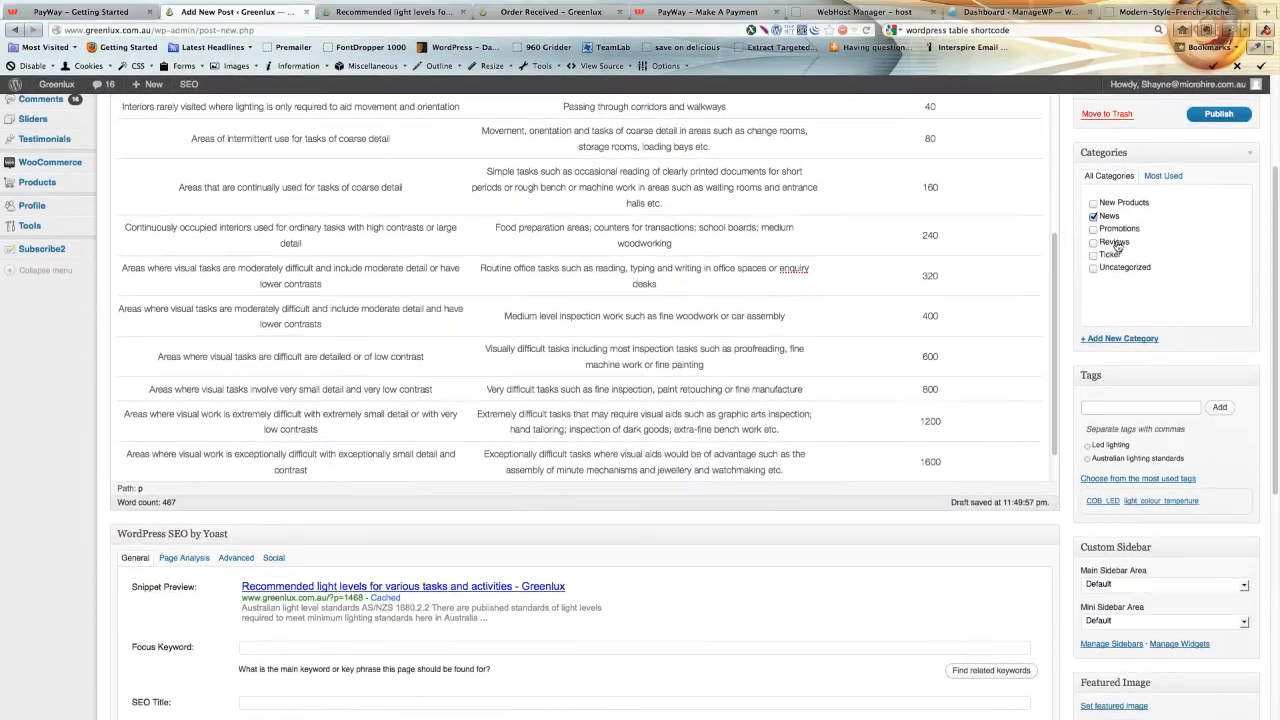
Upload the image Modern-Style-French-Kitchen-Lighting-Design-2012.jpg from the lighting standards folder into the featured image dialog.
scroll(1068, 385, "down", 4)
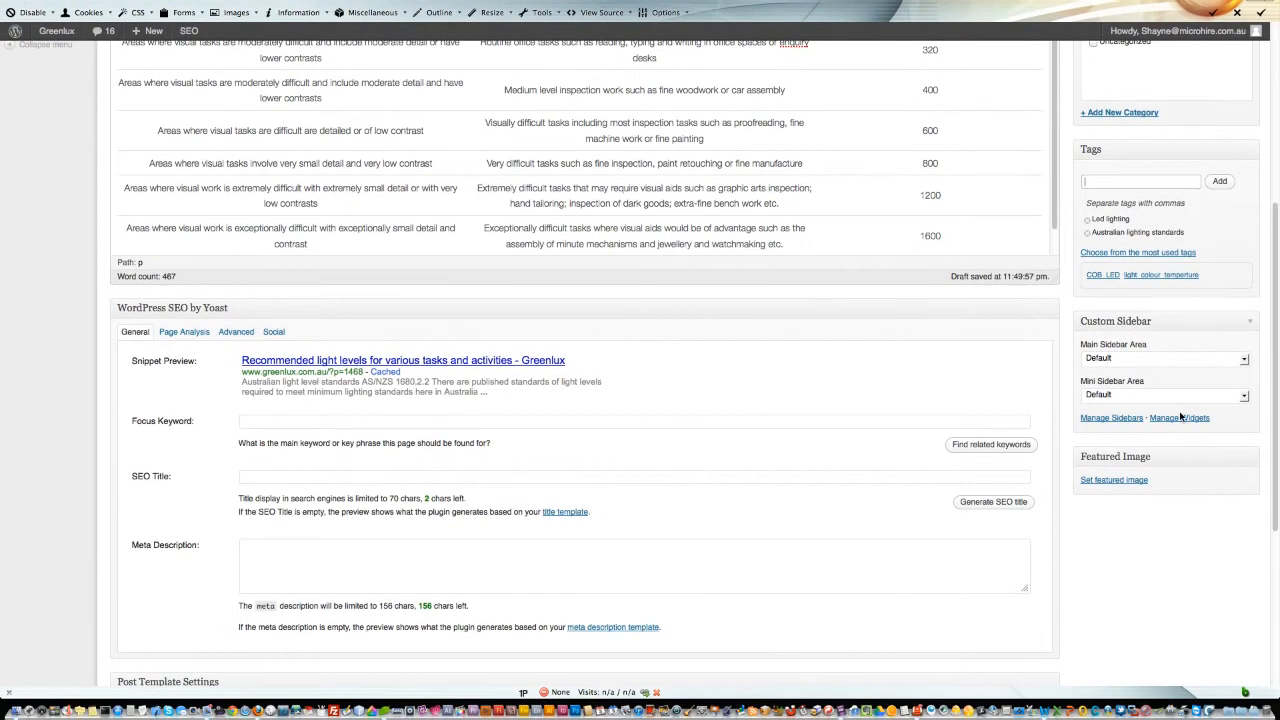
left_click(1123, 482)
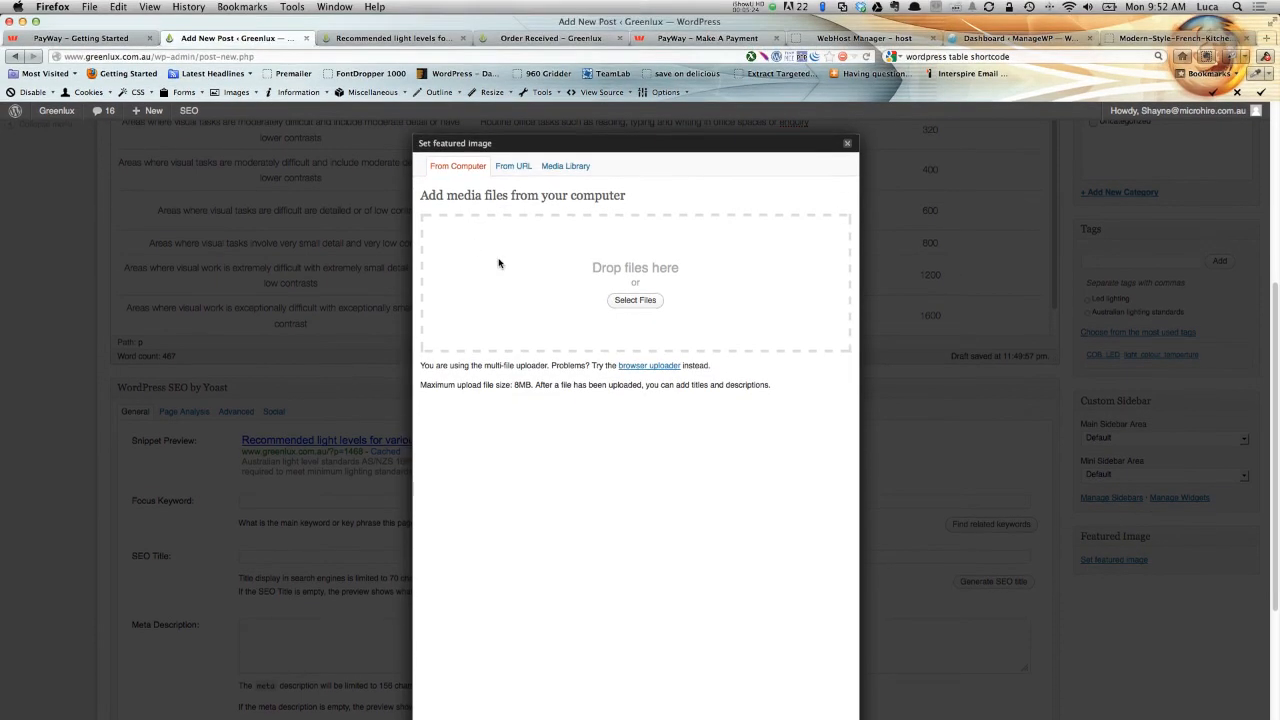
left_click(636, 306)
key("super+Tab")
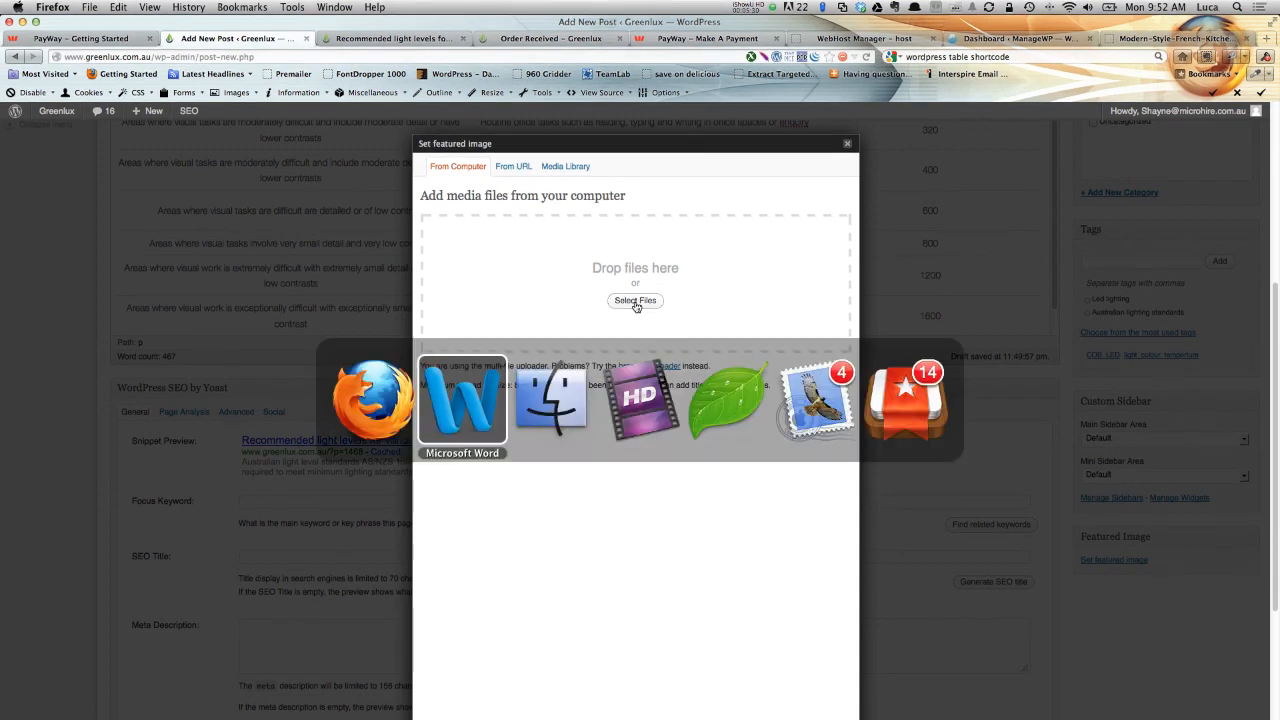
key("super+Tab")
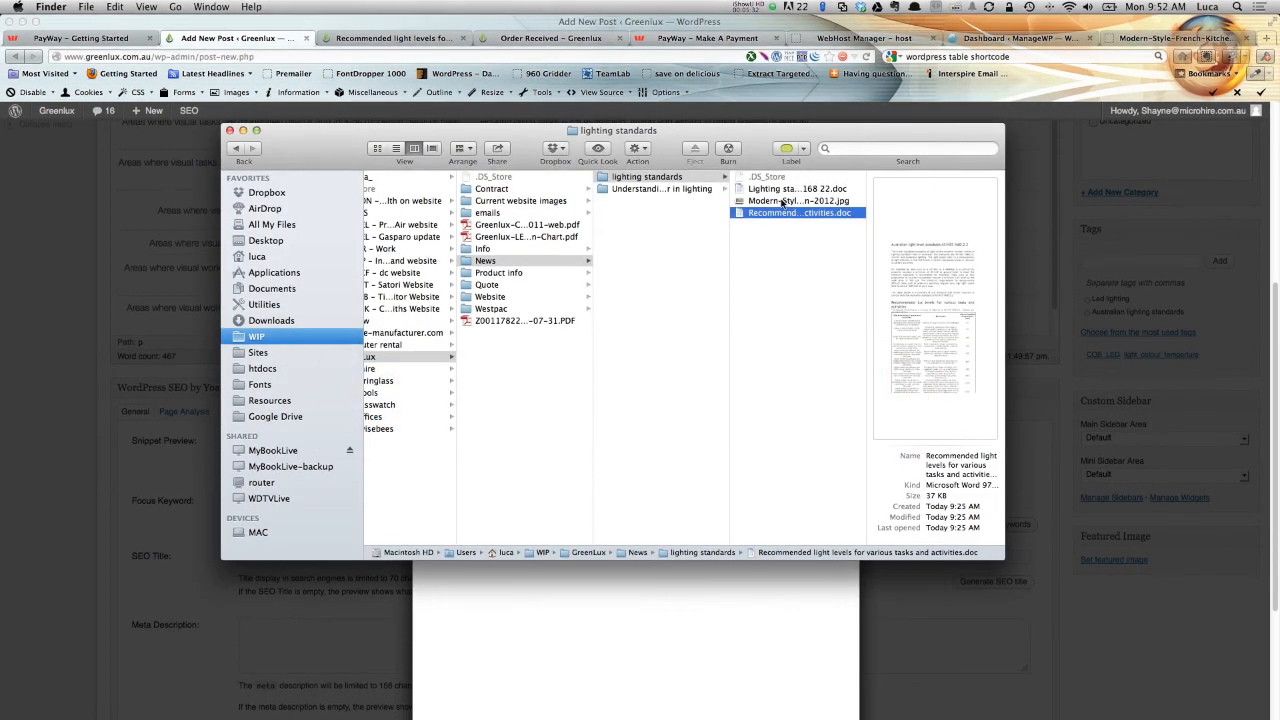
left_click_drag(783, 203, 537, 261)
key("super+Tab")
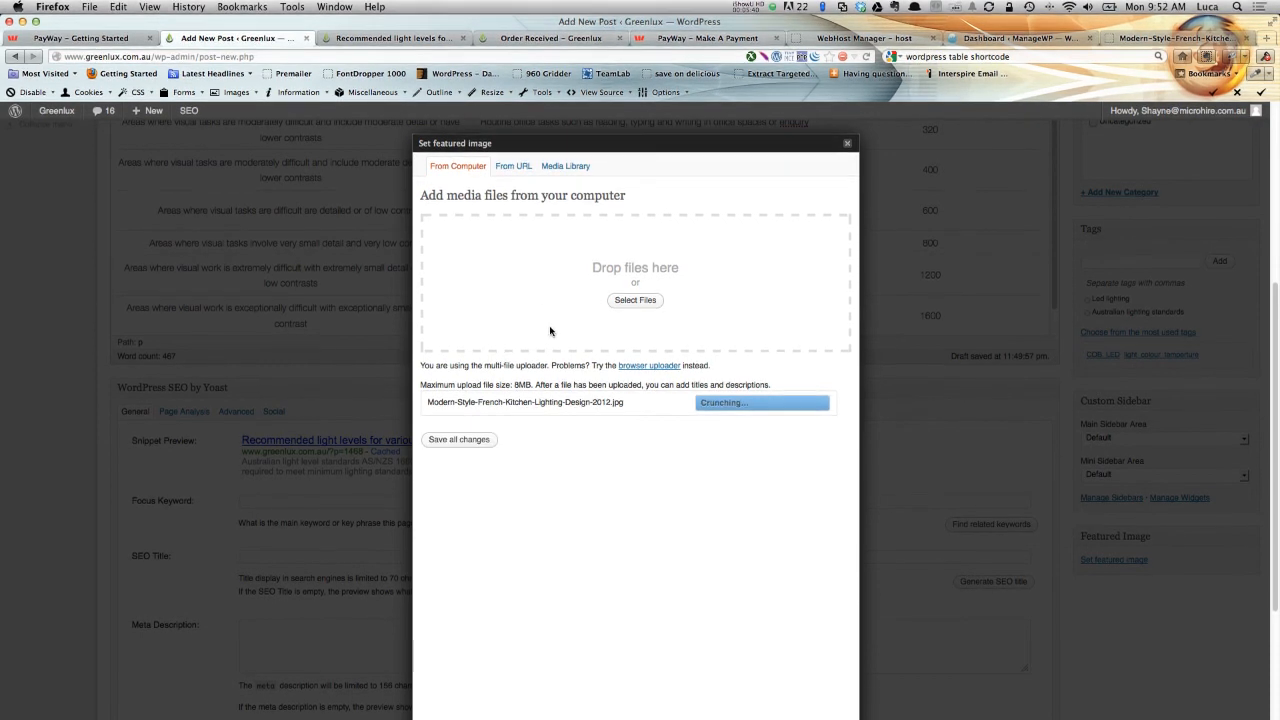
scroll(586, 365, "down", 3)
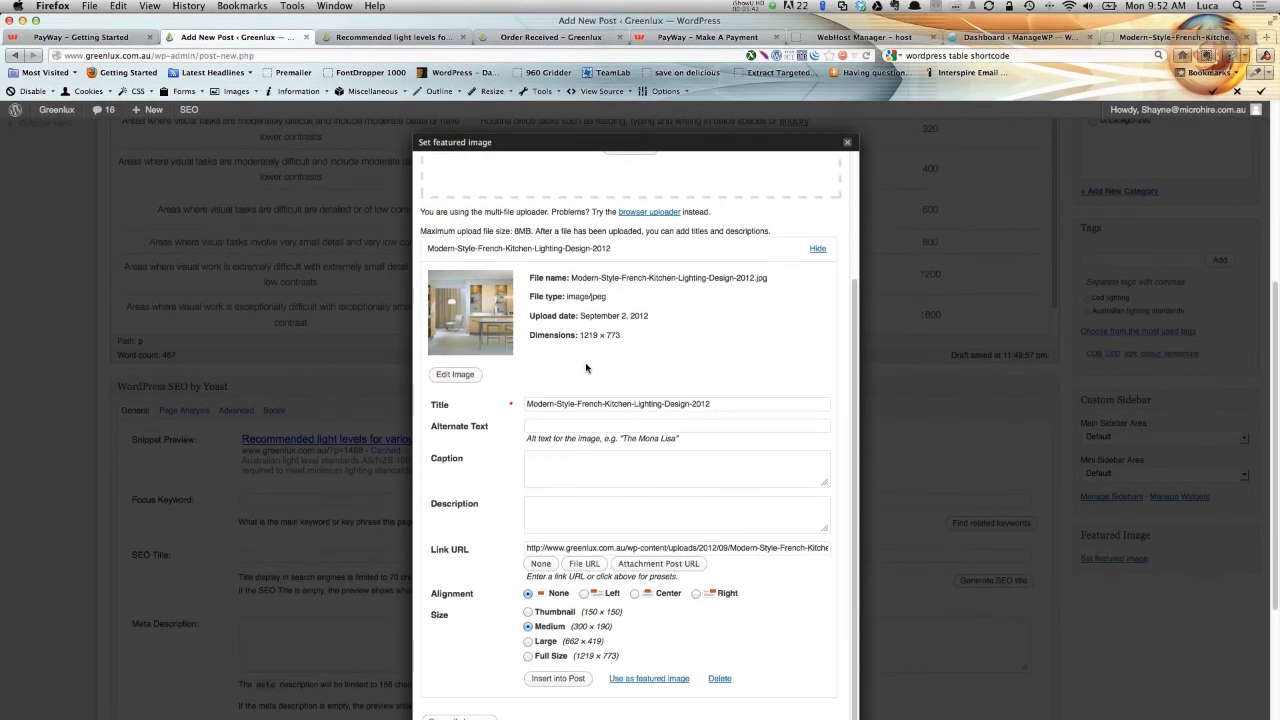
scroll(588, 361, "down", 2)
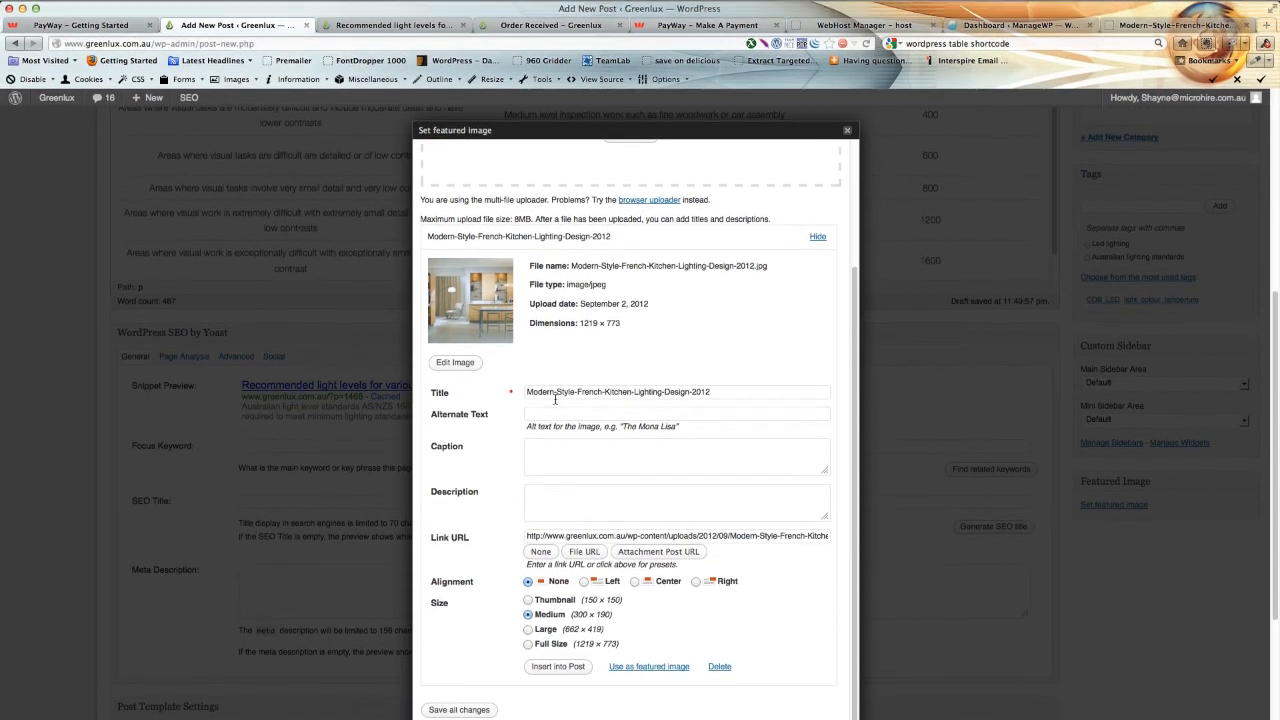
Set the image's alternate text to 'Australia lighting standards', use it as the featured image and close the dialog.
left_click(553, 382)
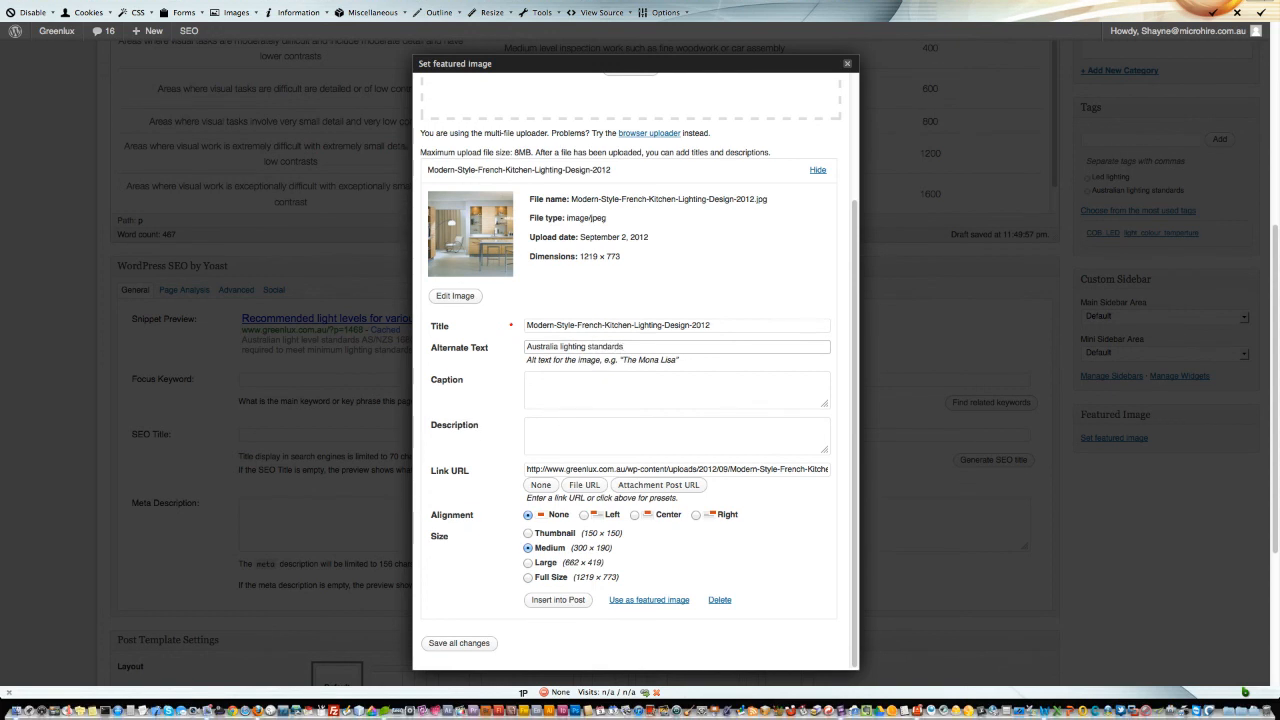
left_click(639, 601)
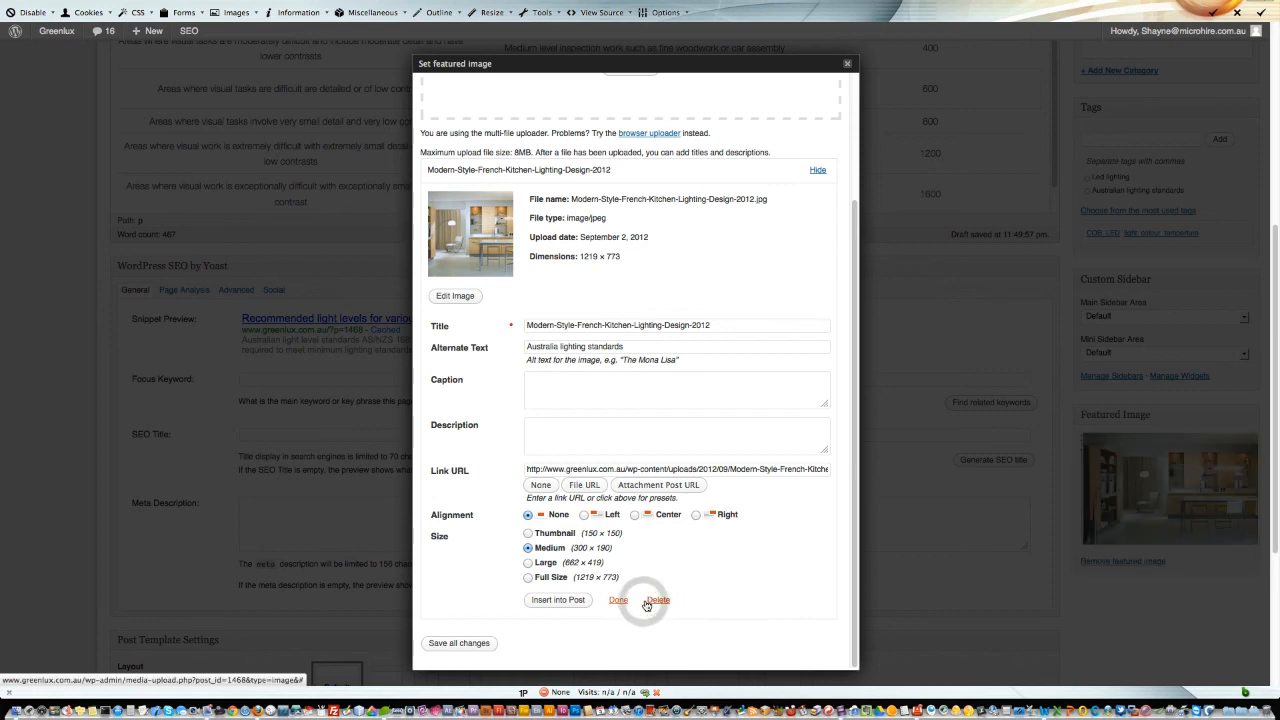
left_click(1078, 596)
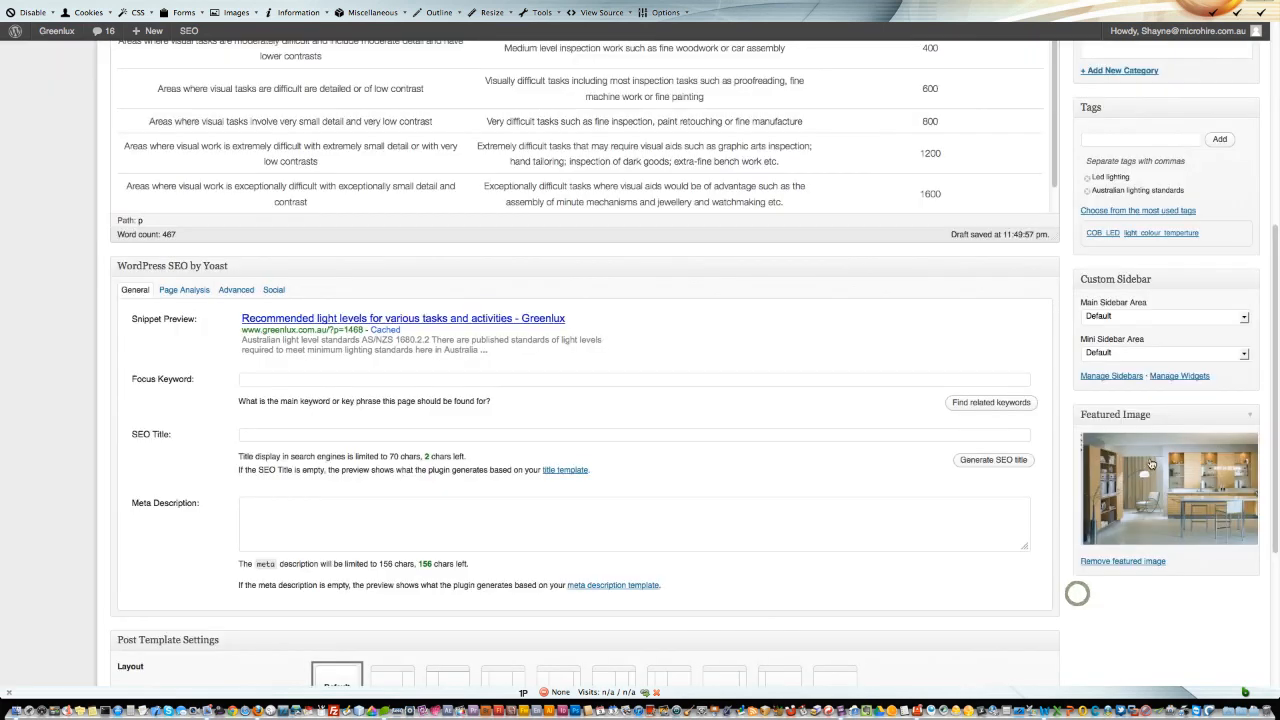
Preview the post and scroll through it, then return to the editor.
scroll(1039, 459, "up", 5)
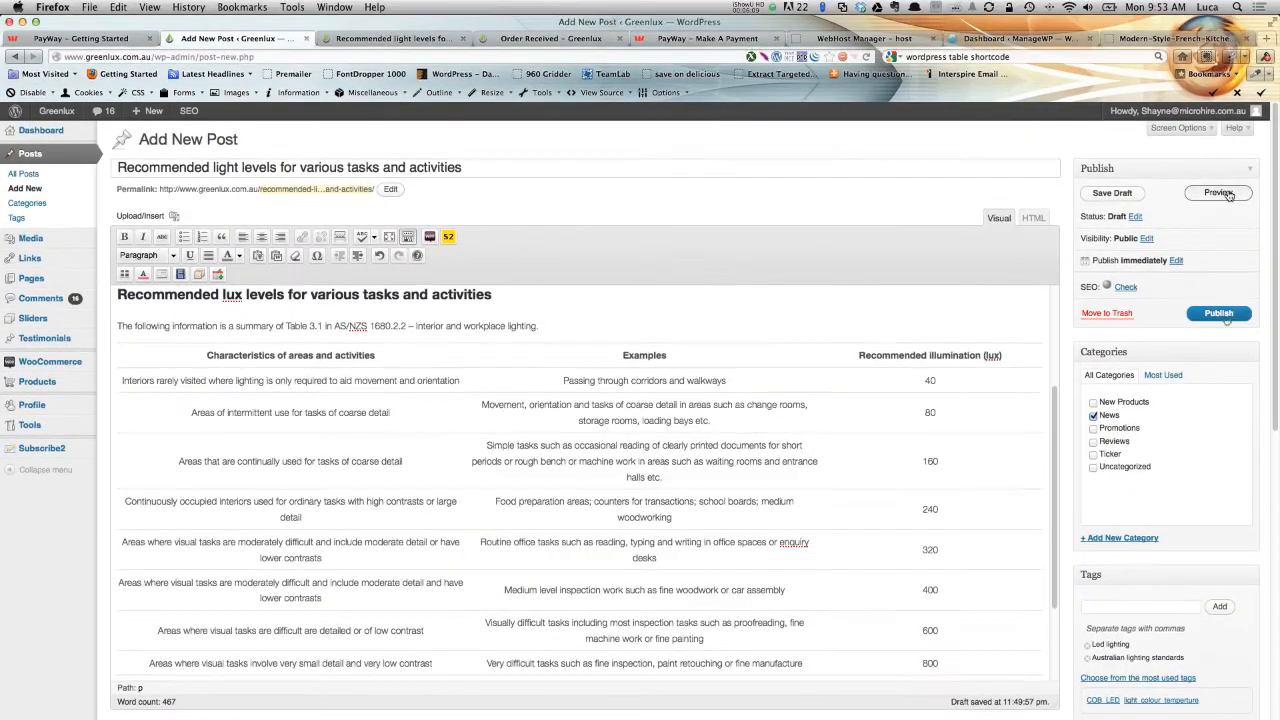
left_click(1226, 193)
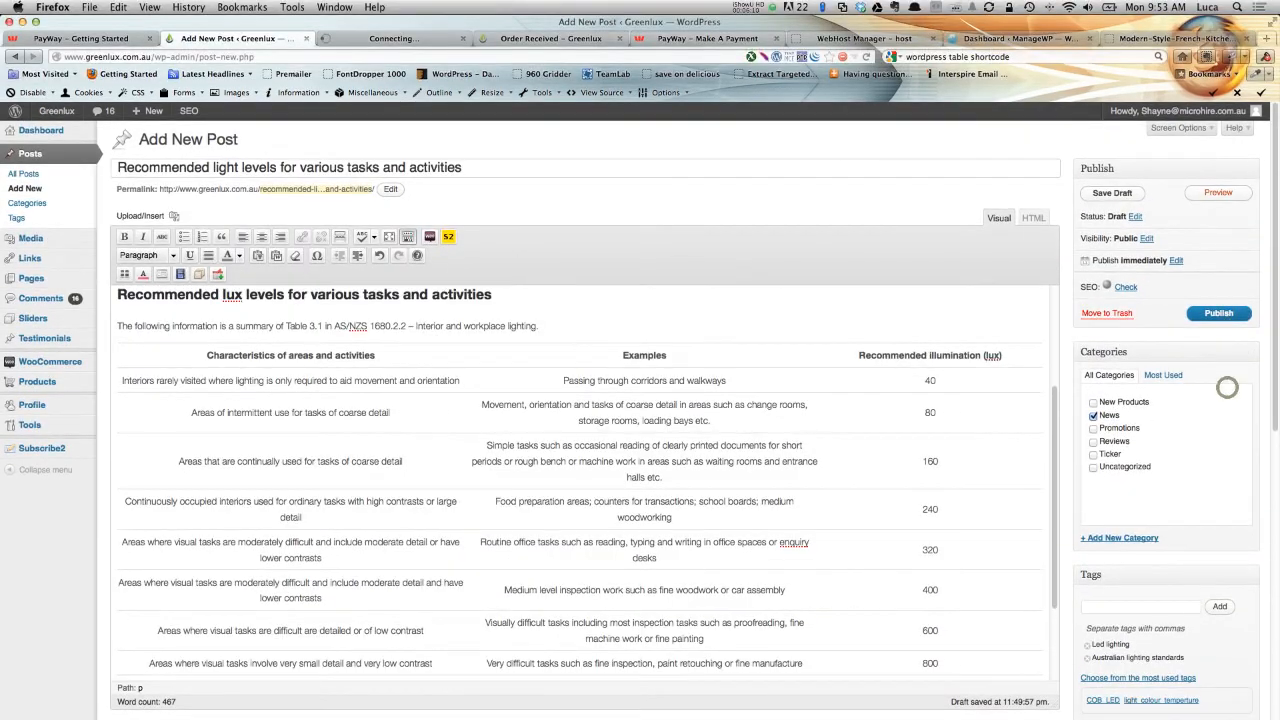
left_click(401, 39)
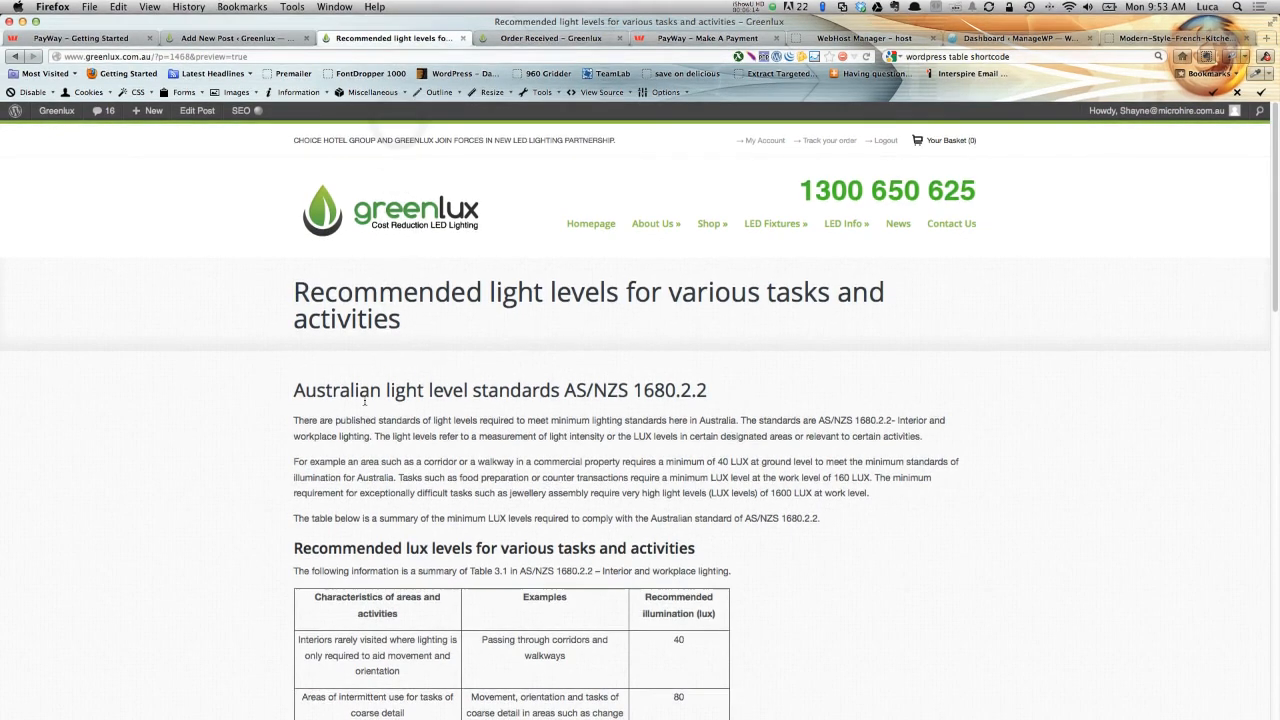
scroll(340, 385, "down", 15)
scroll(315, 366, "down", 5)
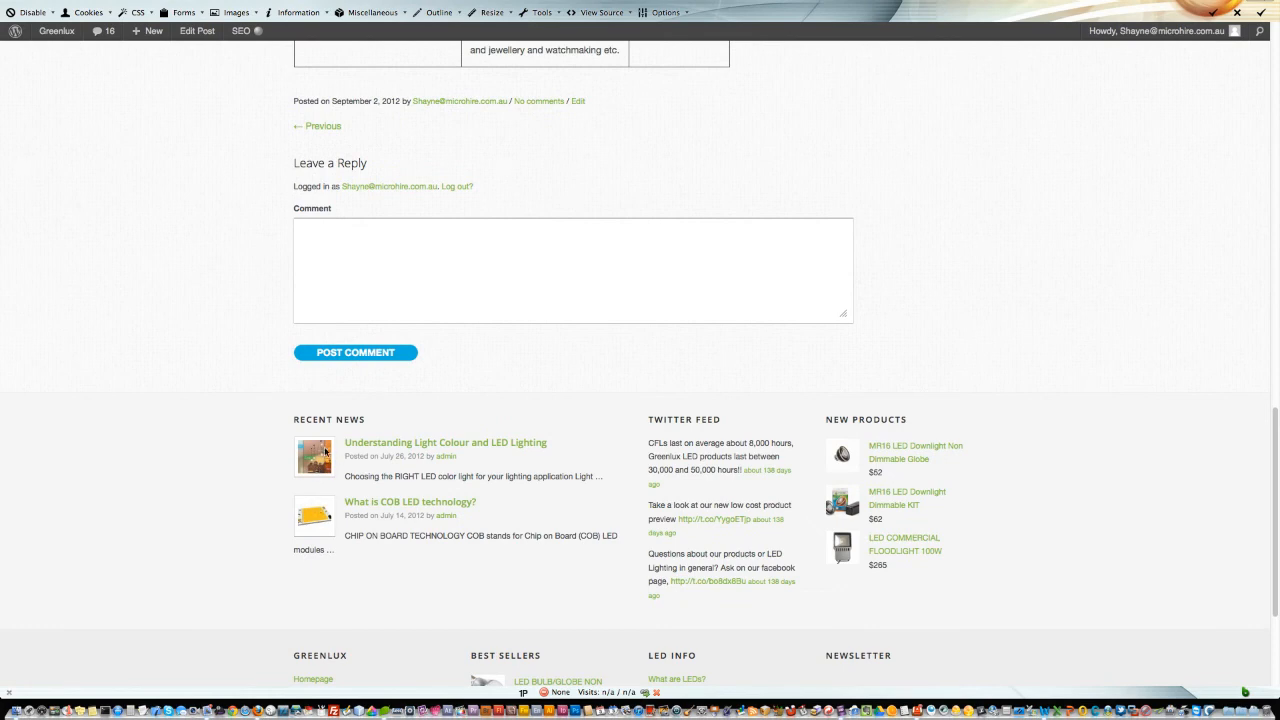
left_click(227, 39)
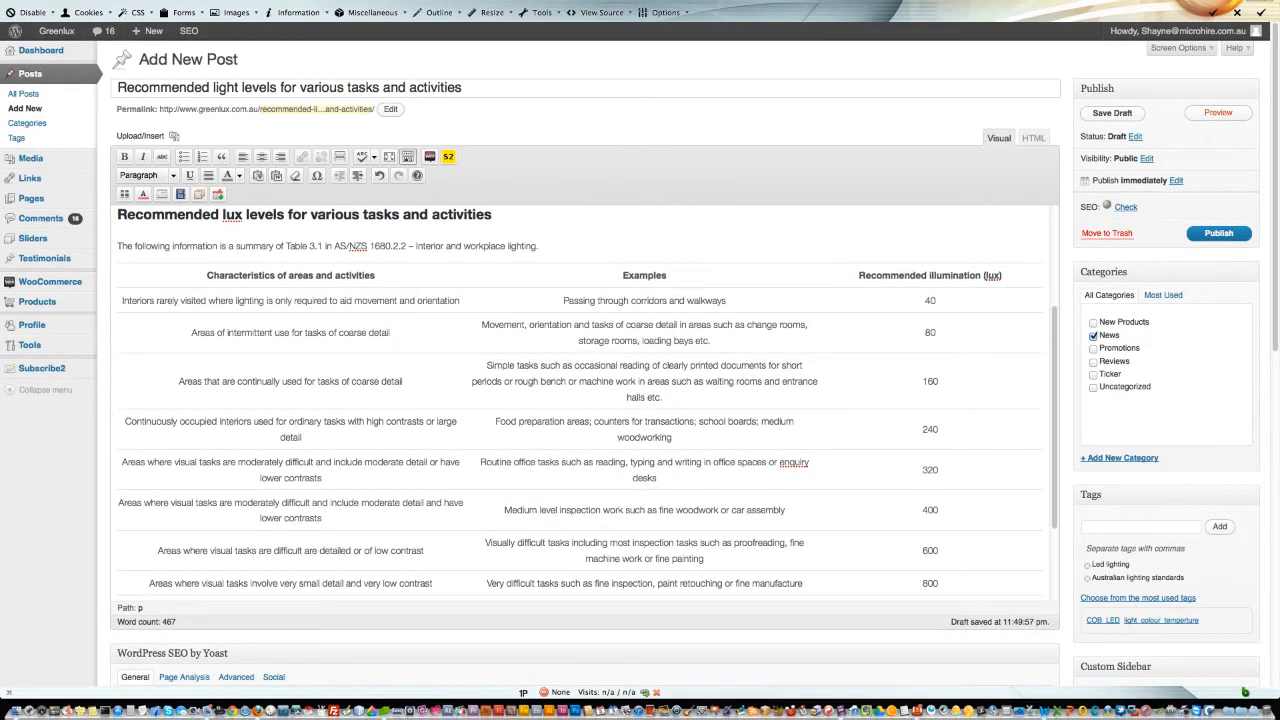
scroll(201, 390, "up", 4)
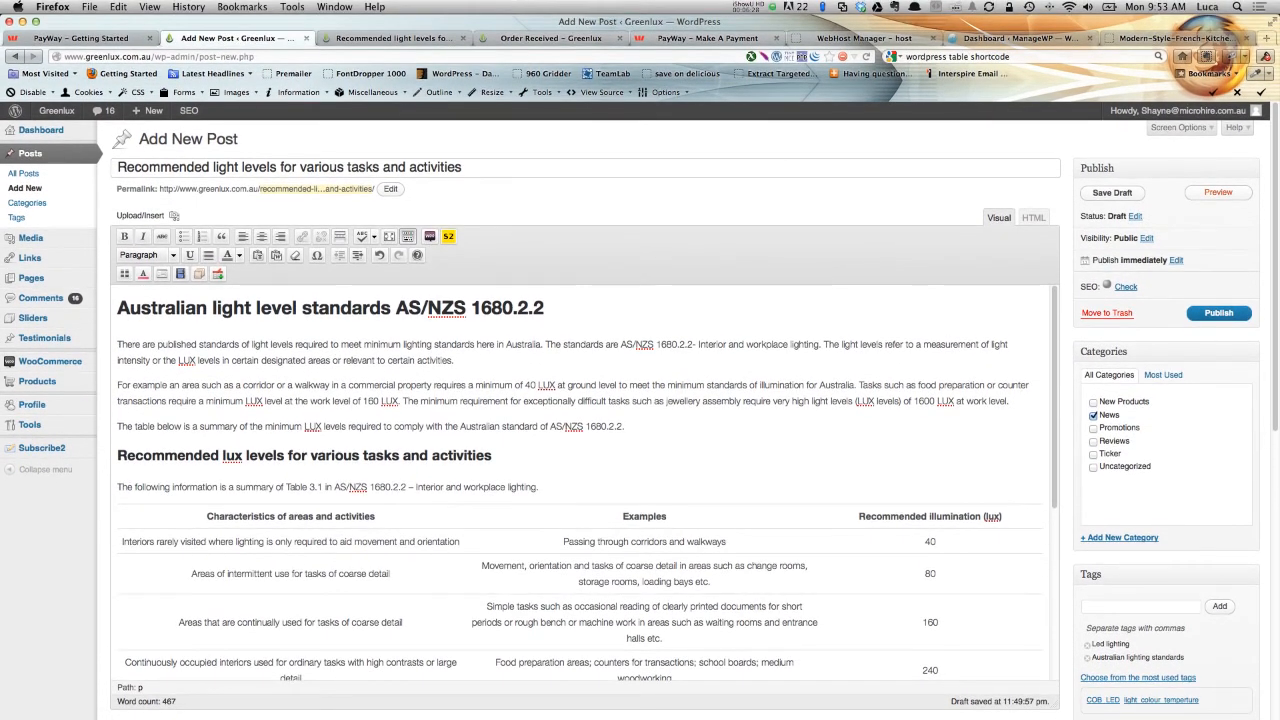
Insert the kitchen image at the start of the first paragraph, left-aligned at medium size, with alternate text 'Lighting standards'.
left_click(118, 346)
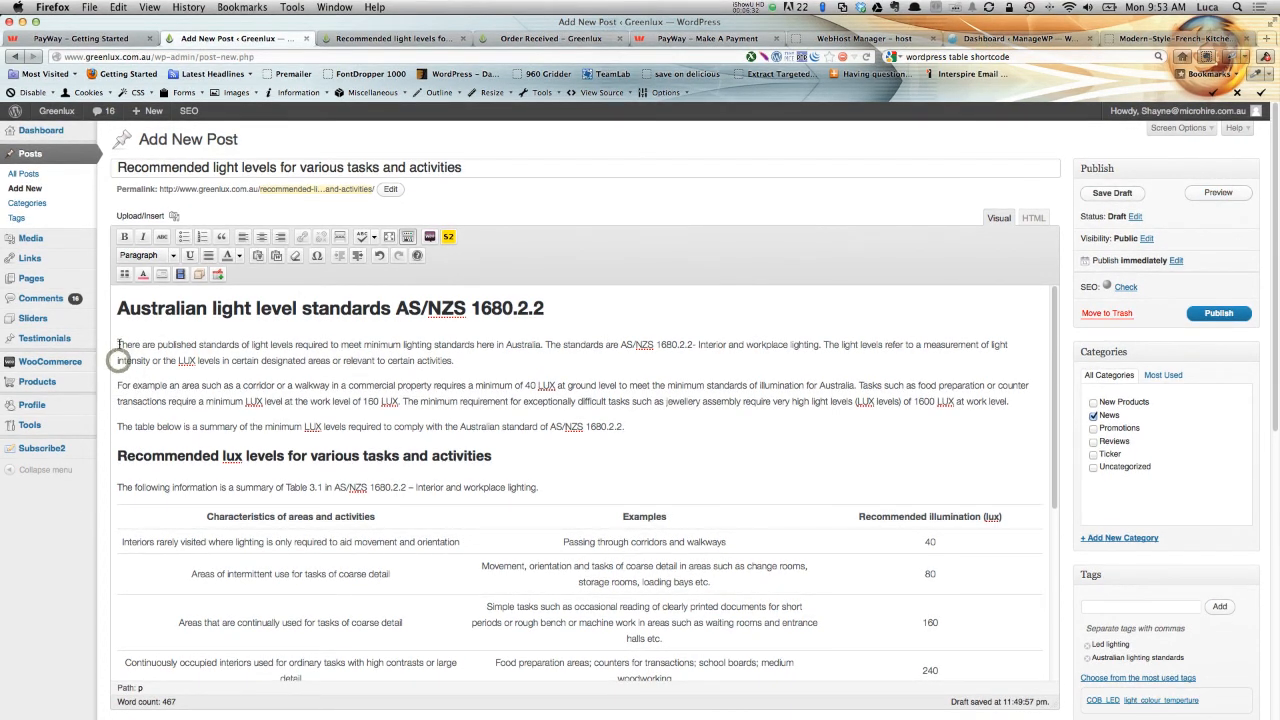
left_click(175, 216)
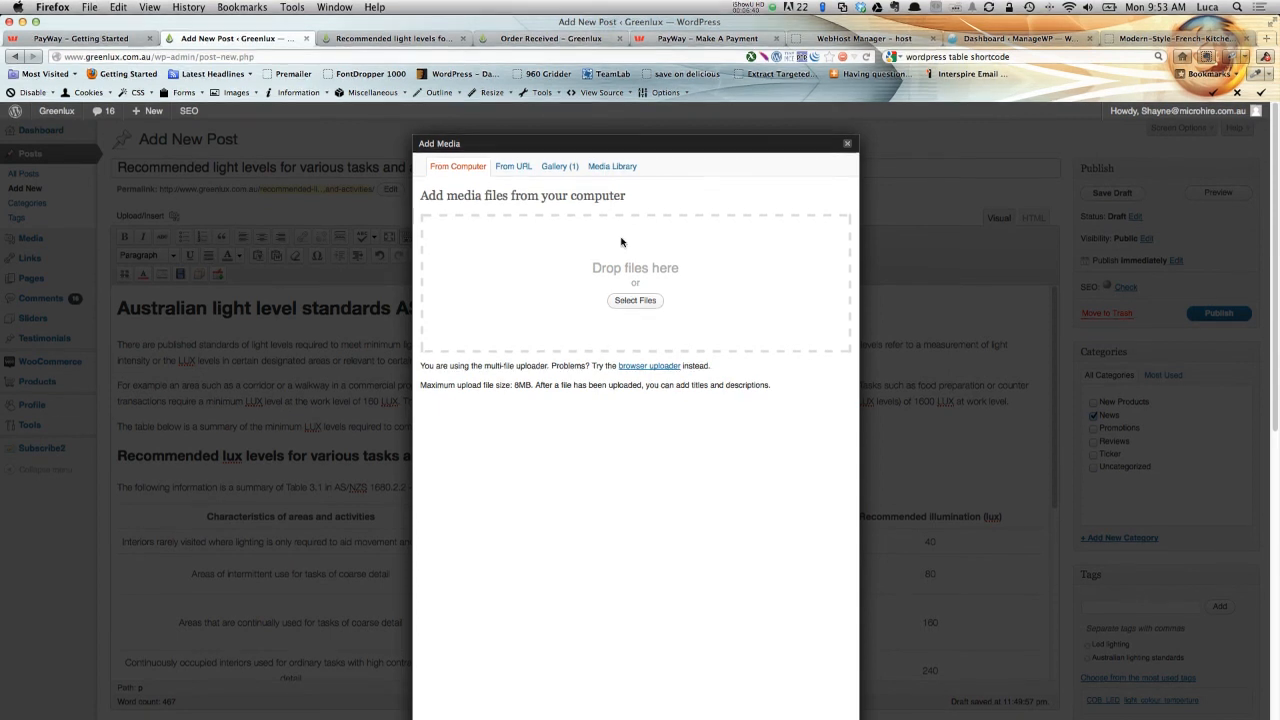
left_click(557, 168)
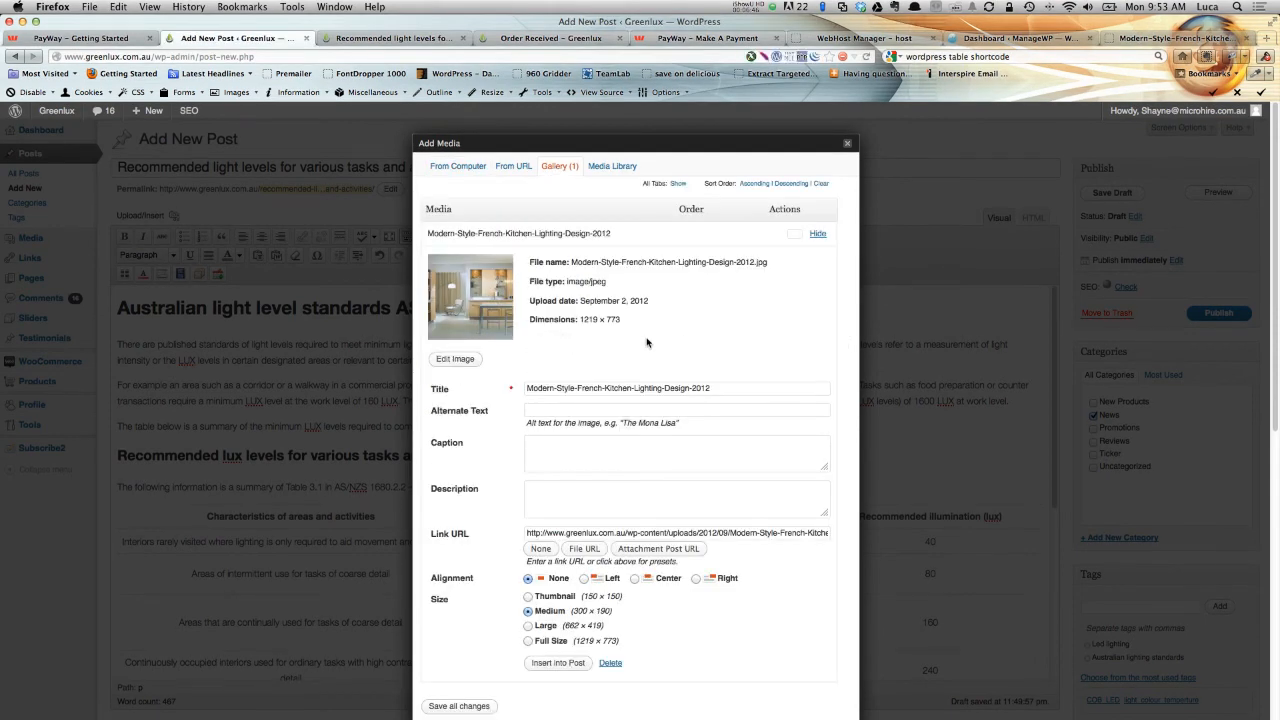
scroll(519, 434, "down", 3)
left_click(565, 405)
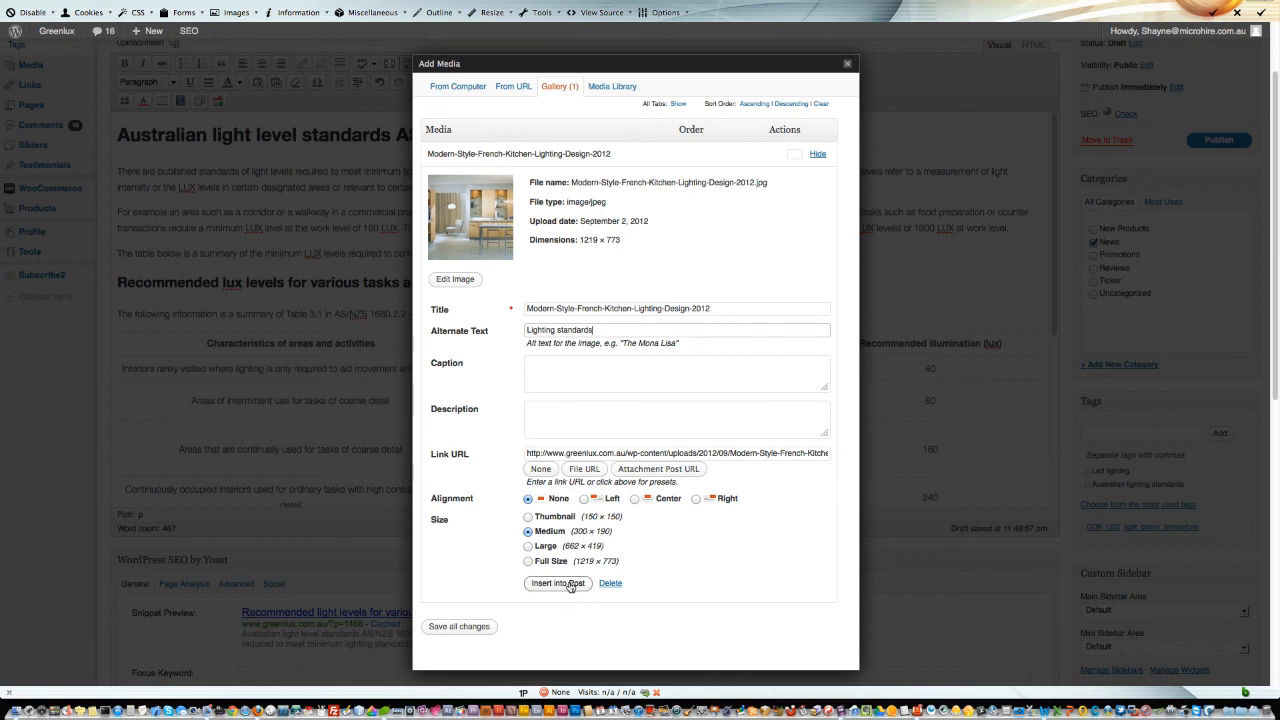
left_click(584, 498)
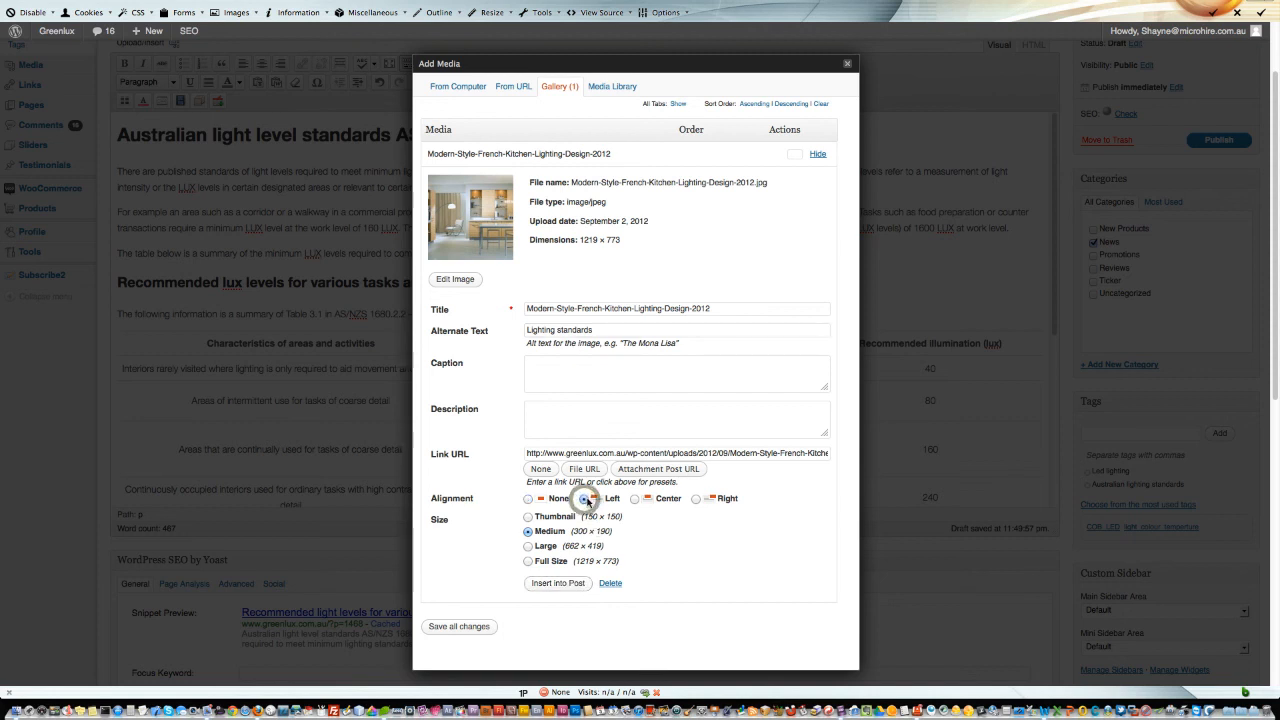
left_click(558, 583)
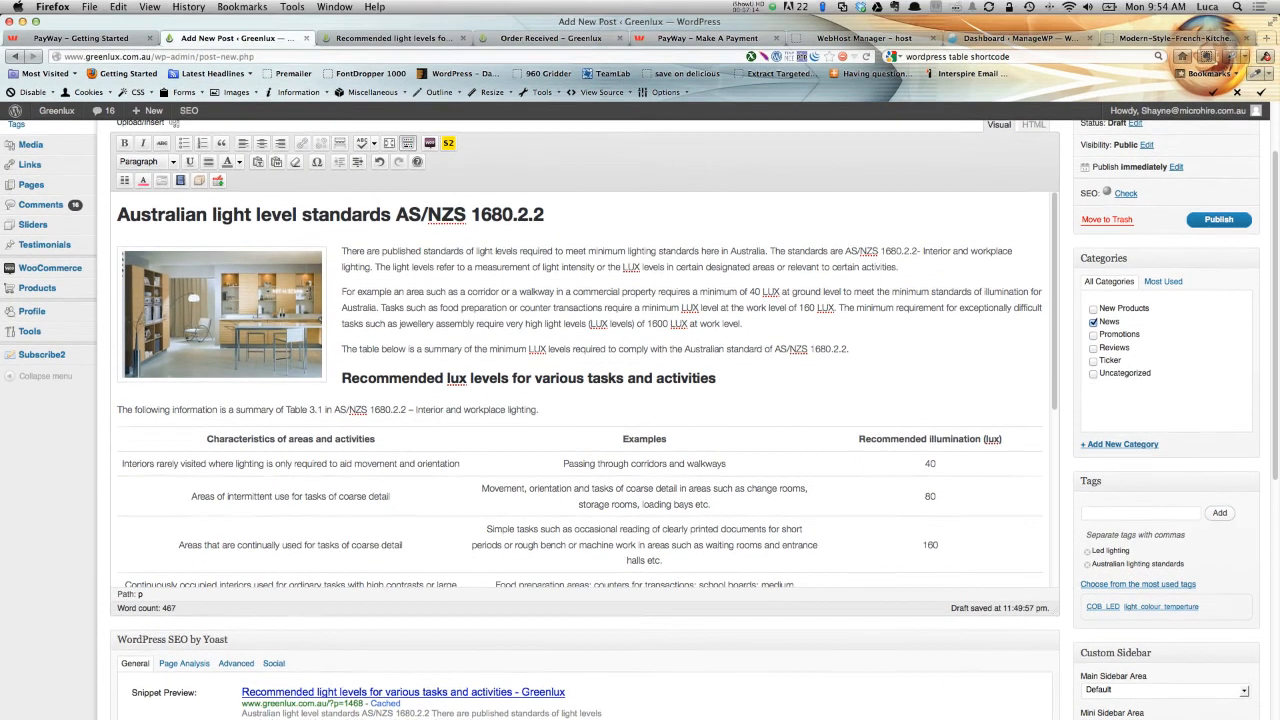
Preview the post with the inline image, then return to the editor.
scroll(1225, 190, "up", 2)
left_click(1218, 192)
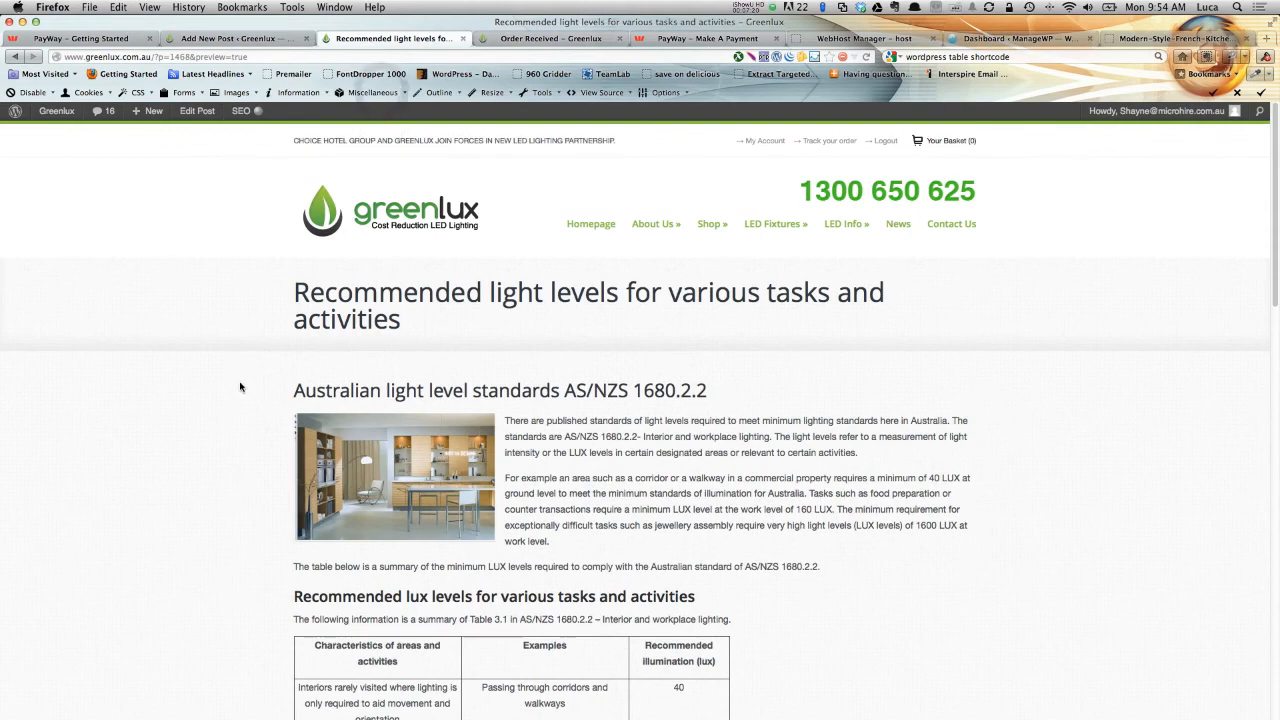
scroll(229, 394, "down", 2)
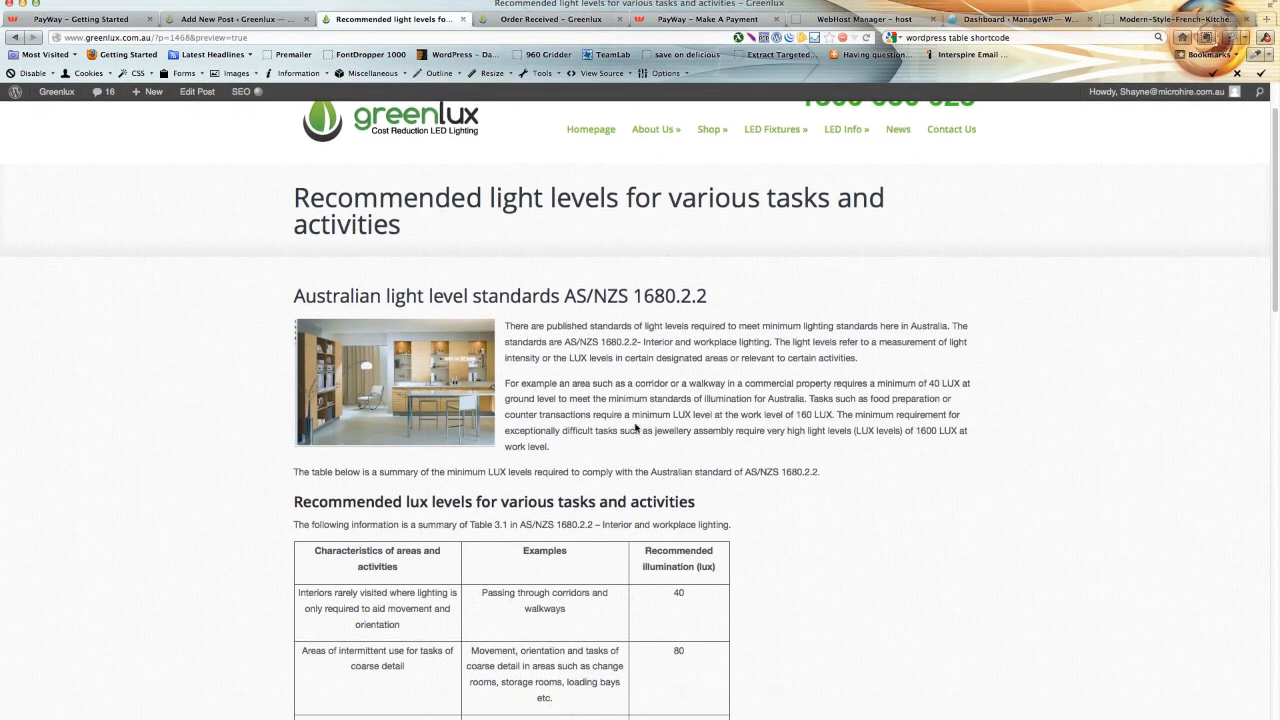
scroll(602, 323, "down", 2)
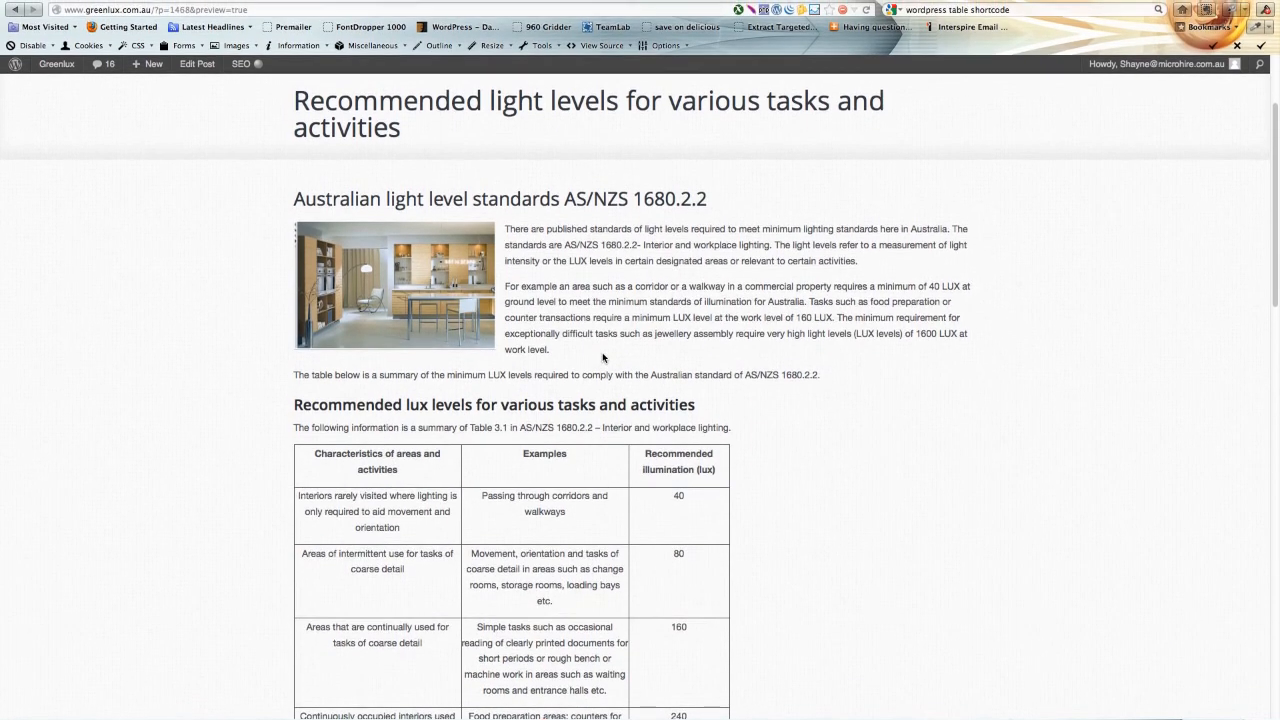
scroll(602, 323, "up", 4)
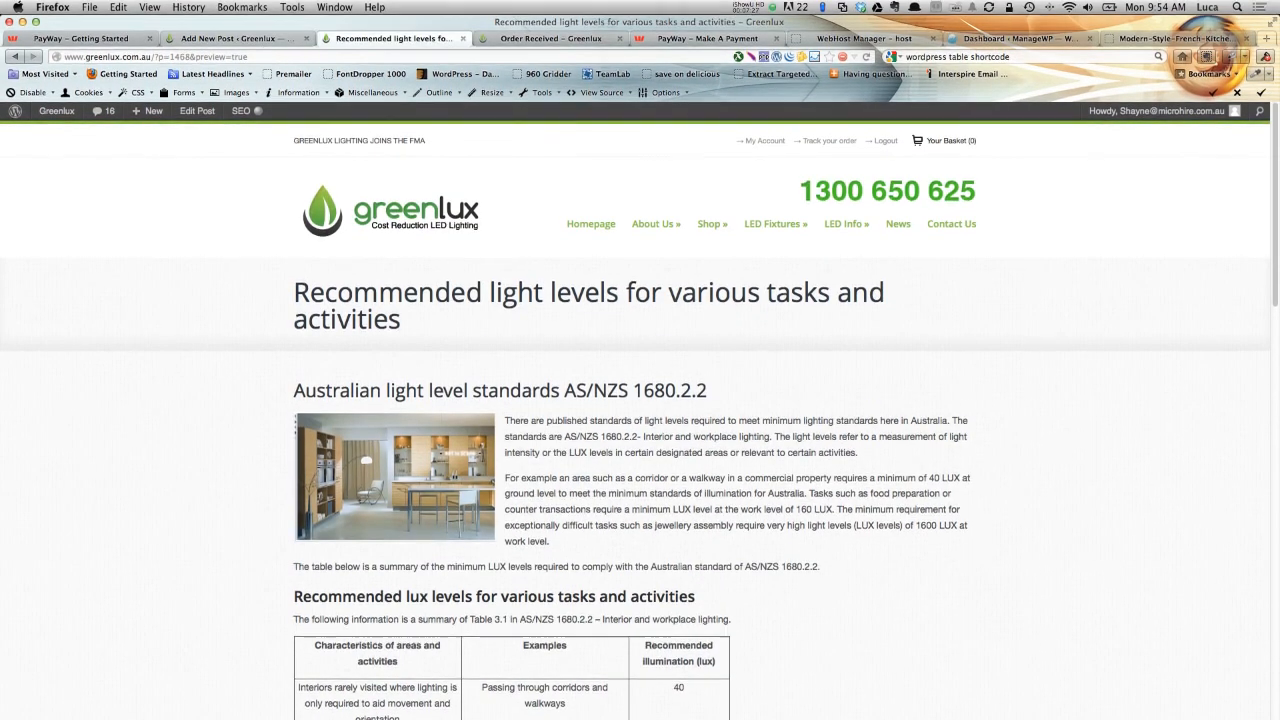
left_click(256, 39)
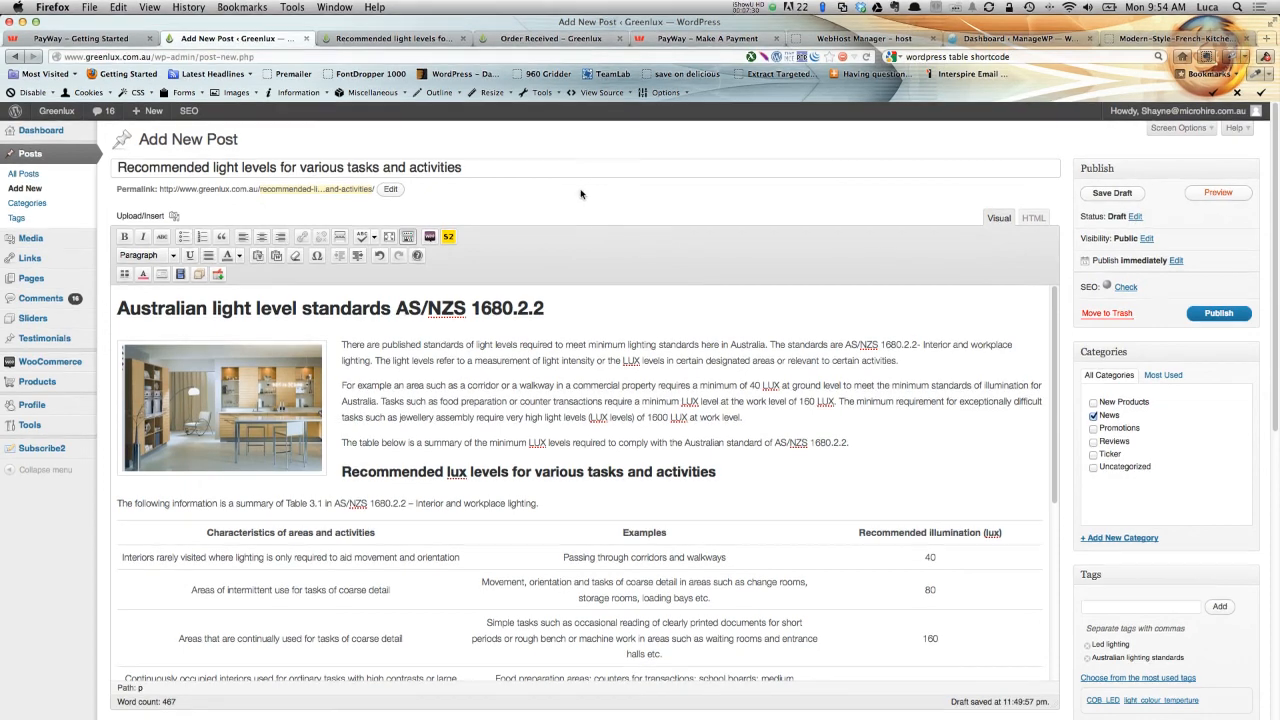
Move the Post Template Settings box above the SEO box and choose the second layout option.
scroll(240, 280, "down", 5)
scroll(660, 519, "down", 4)
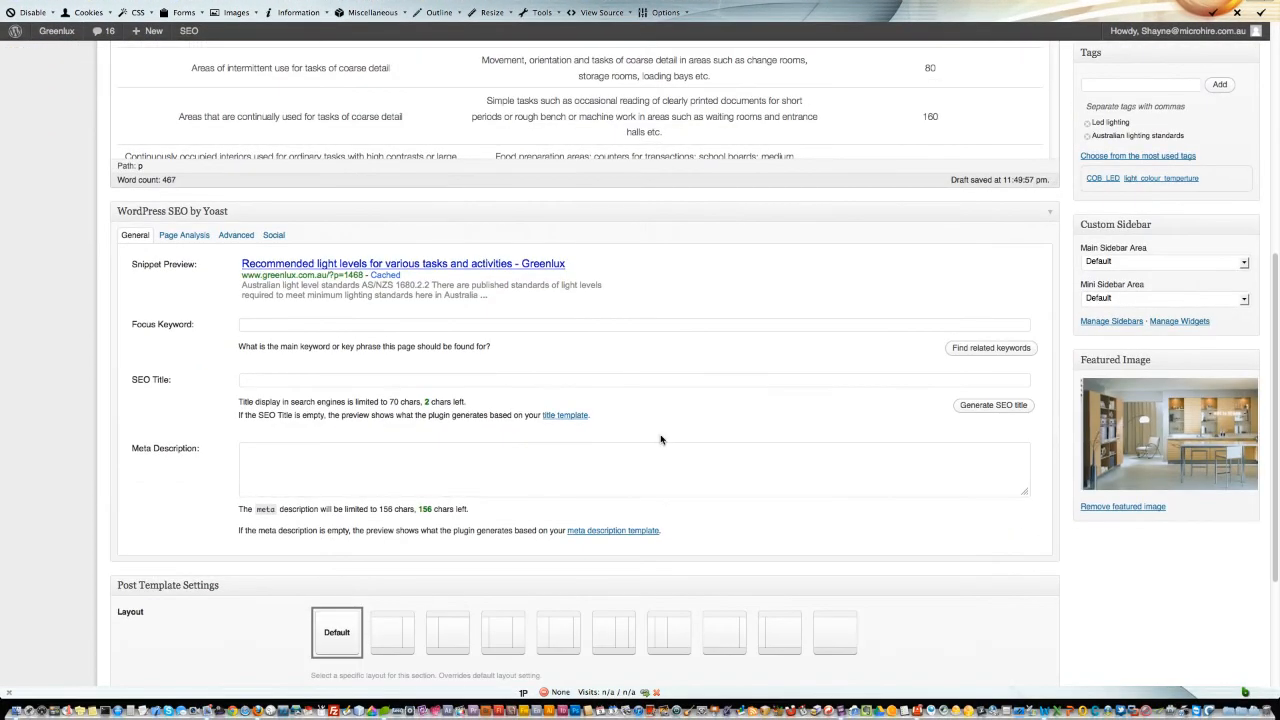
left_click_drag(505, 583, 491, 297)
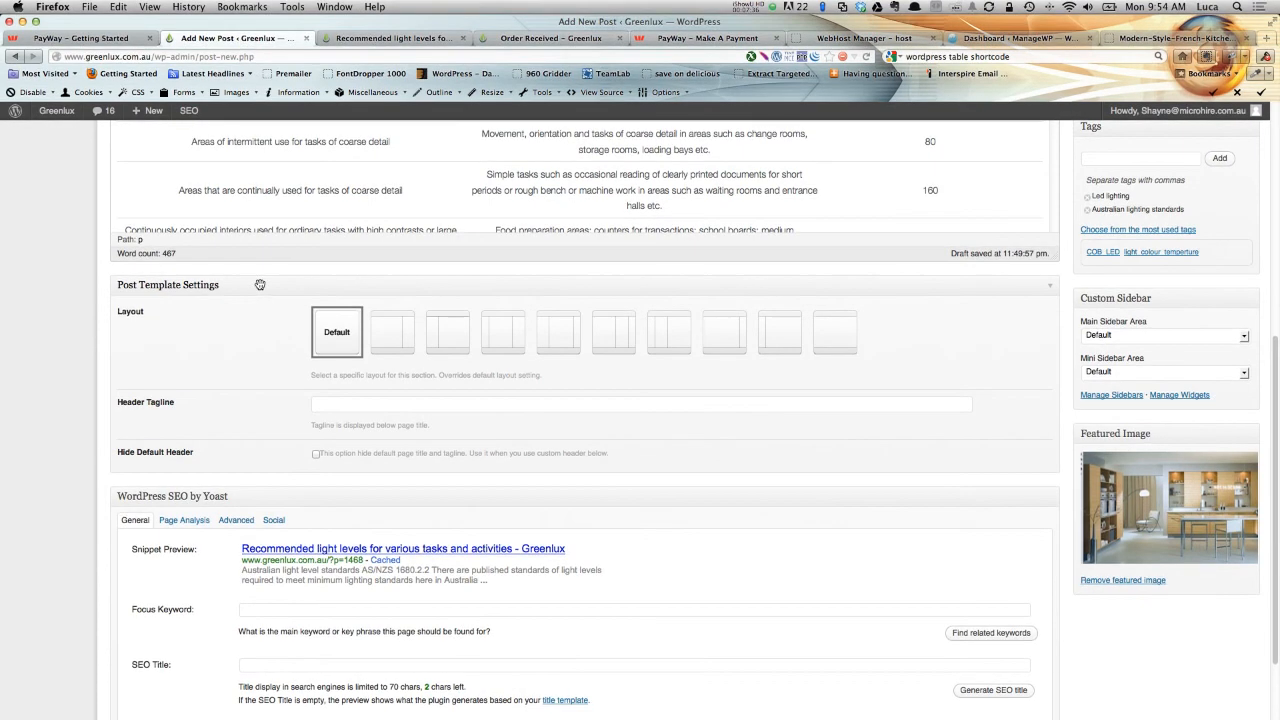
left_click(387, 338)
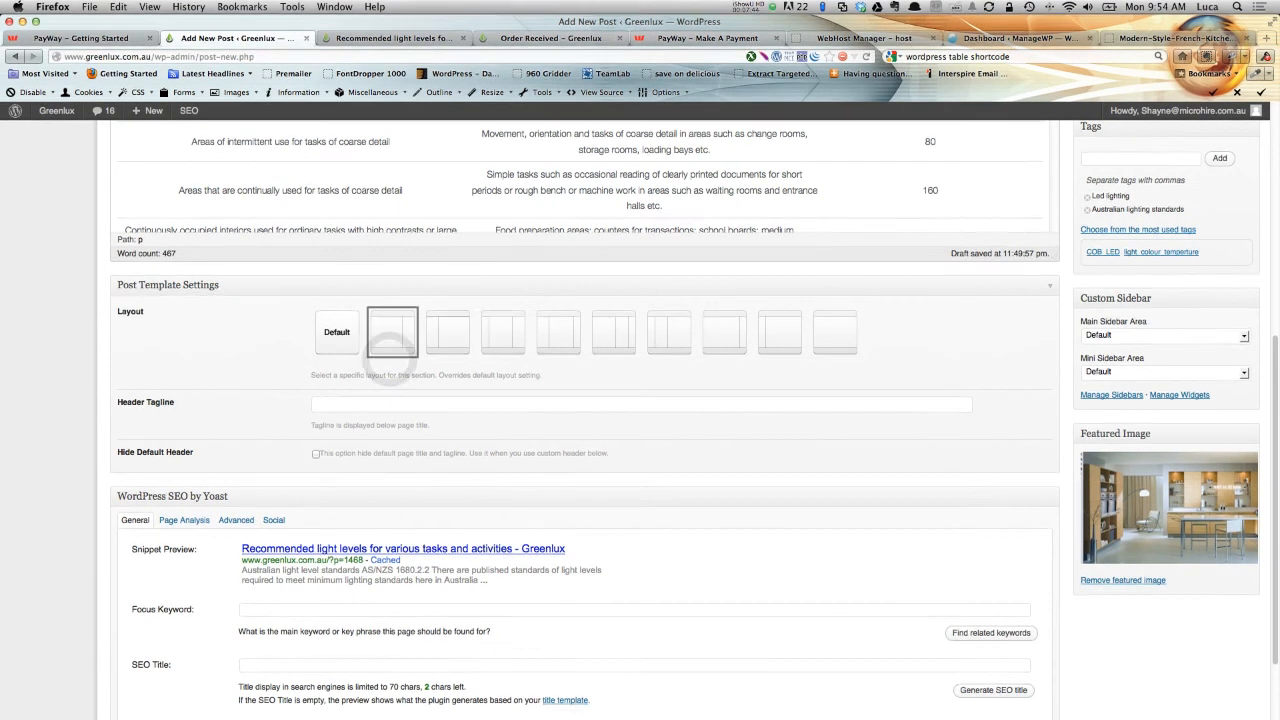
Preview the post with the new layout and scroll through it, then return to the editor.
scroll(1014, 374, "up", 5)
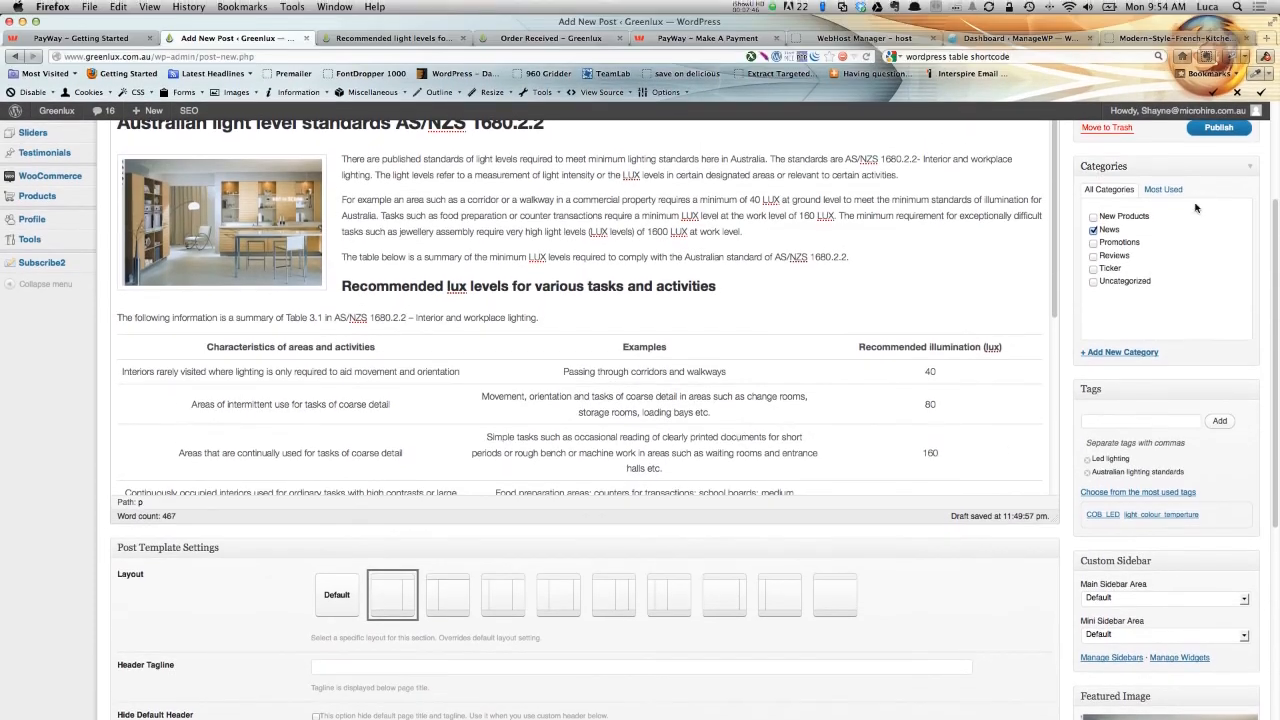
scroll(1203, 204, "up", 4)
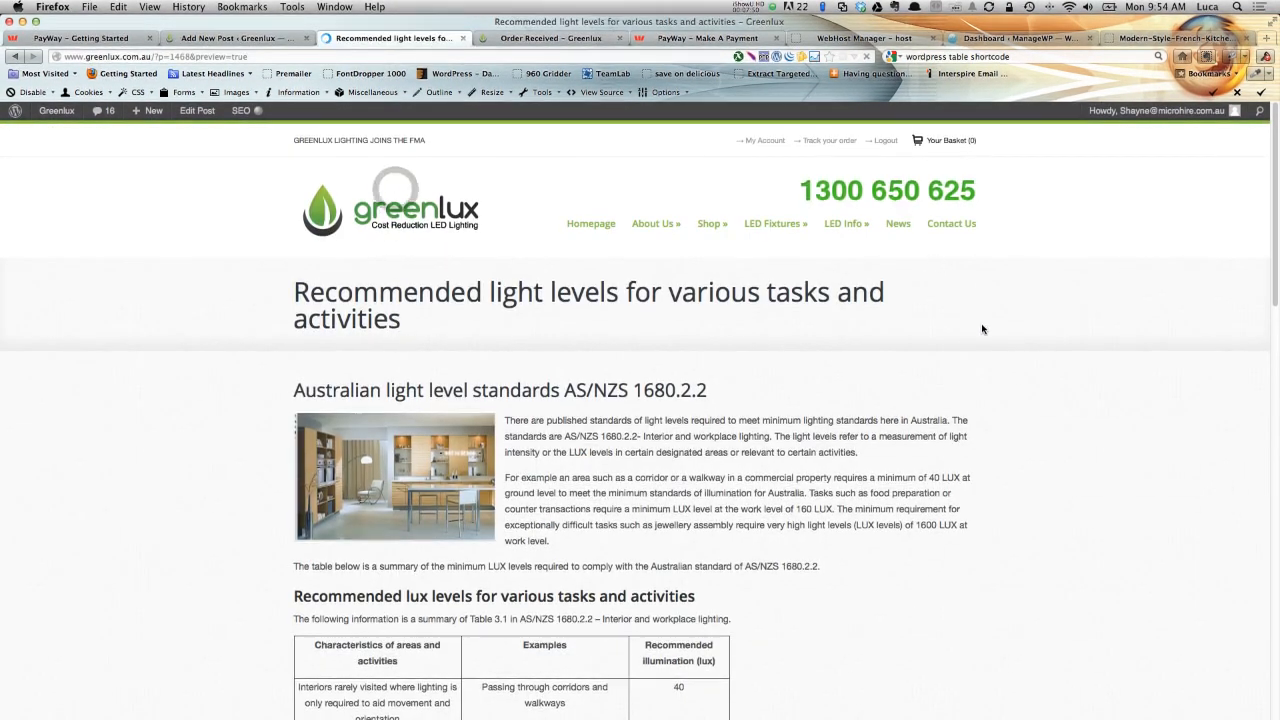
scroll(1030, 360, "down", 3)
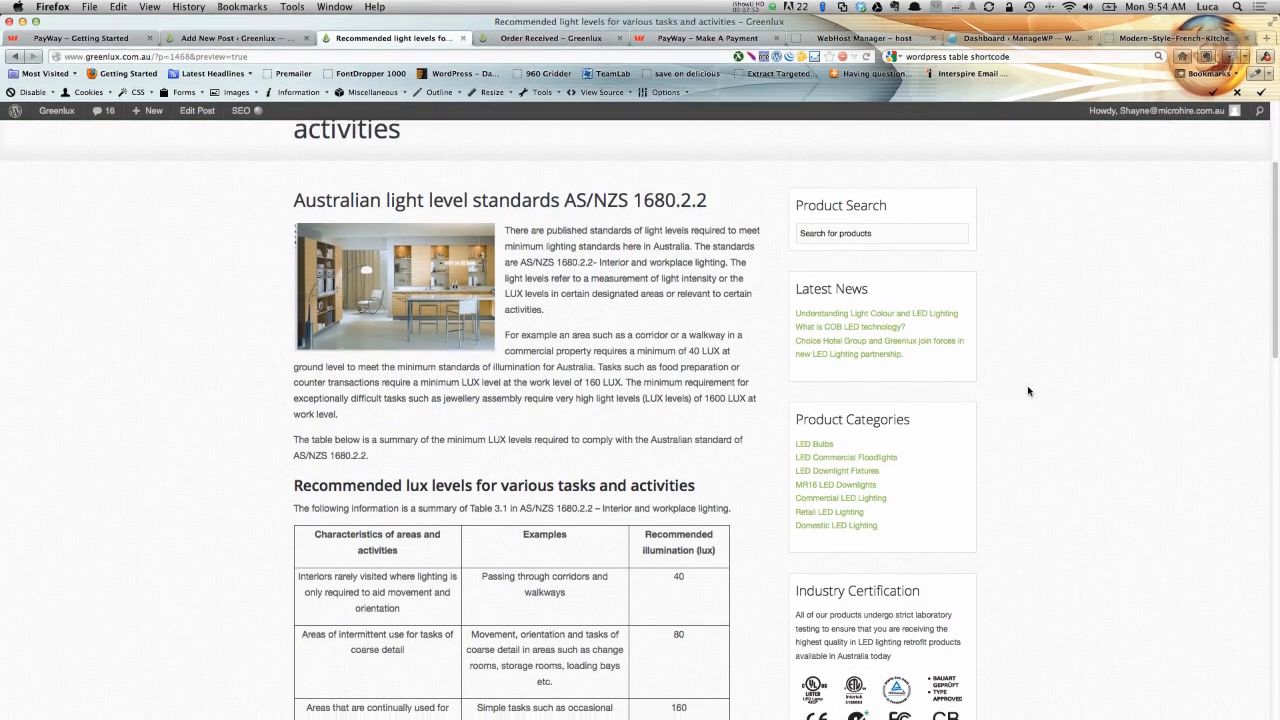
scroll(1028, 391, "down", 10)
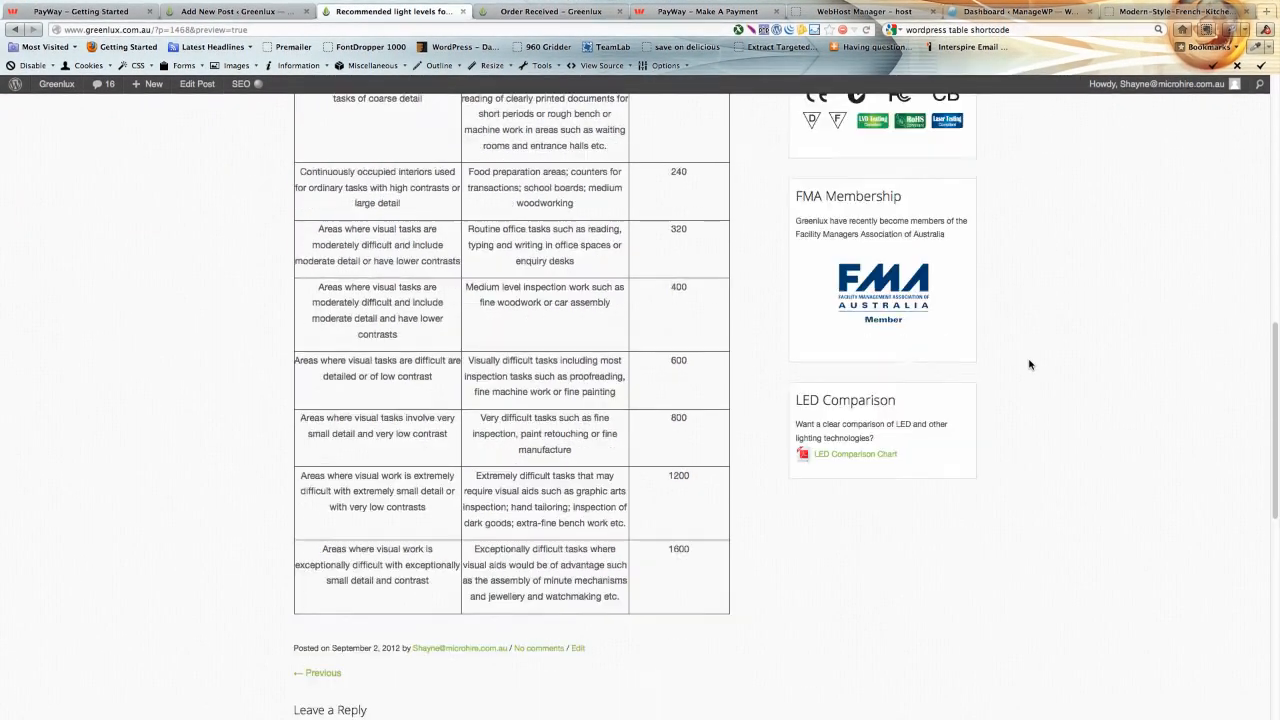
scroll(1030, 364, "up", 10)
left_click(265, 40)
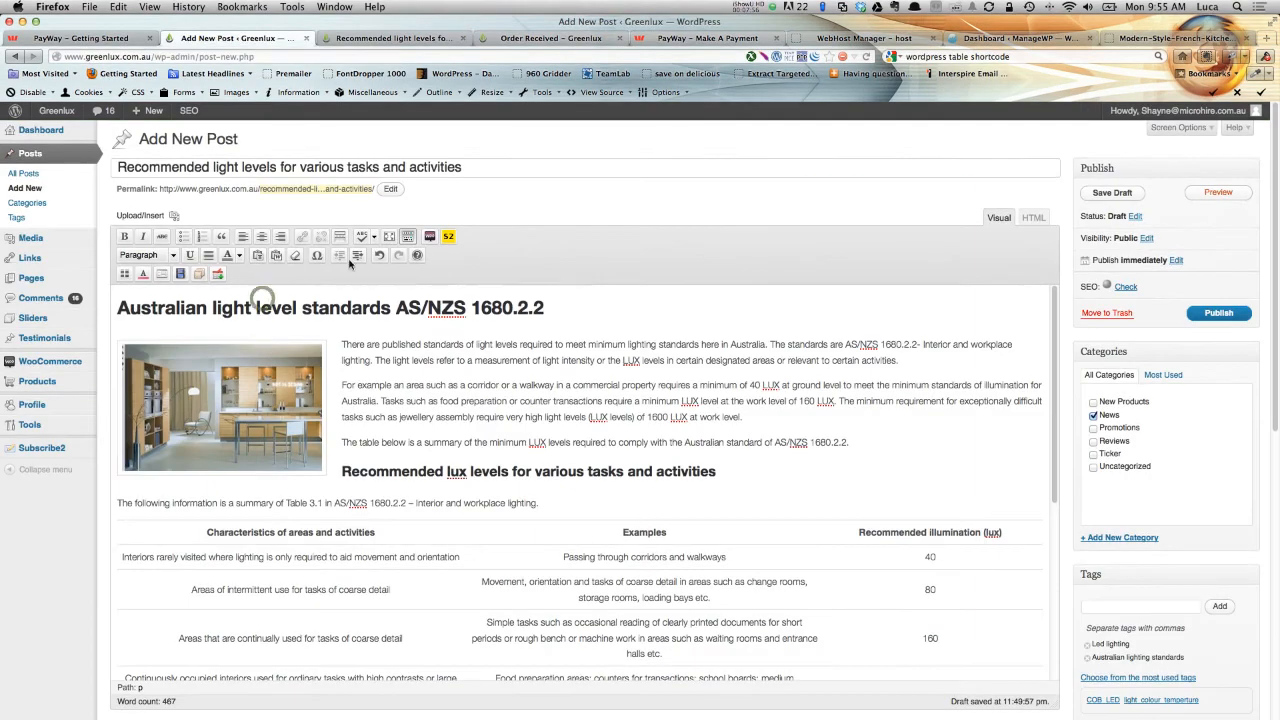
Copy the post's first paragraph into the SEO meta description, then delete its sentence about the AS/NZS 1680.2.2 standards.
scroll(580, 420, "down", 10)
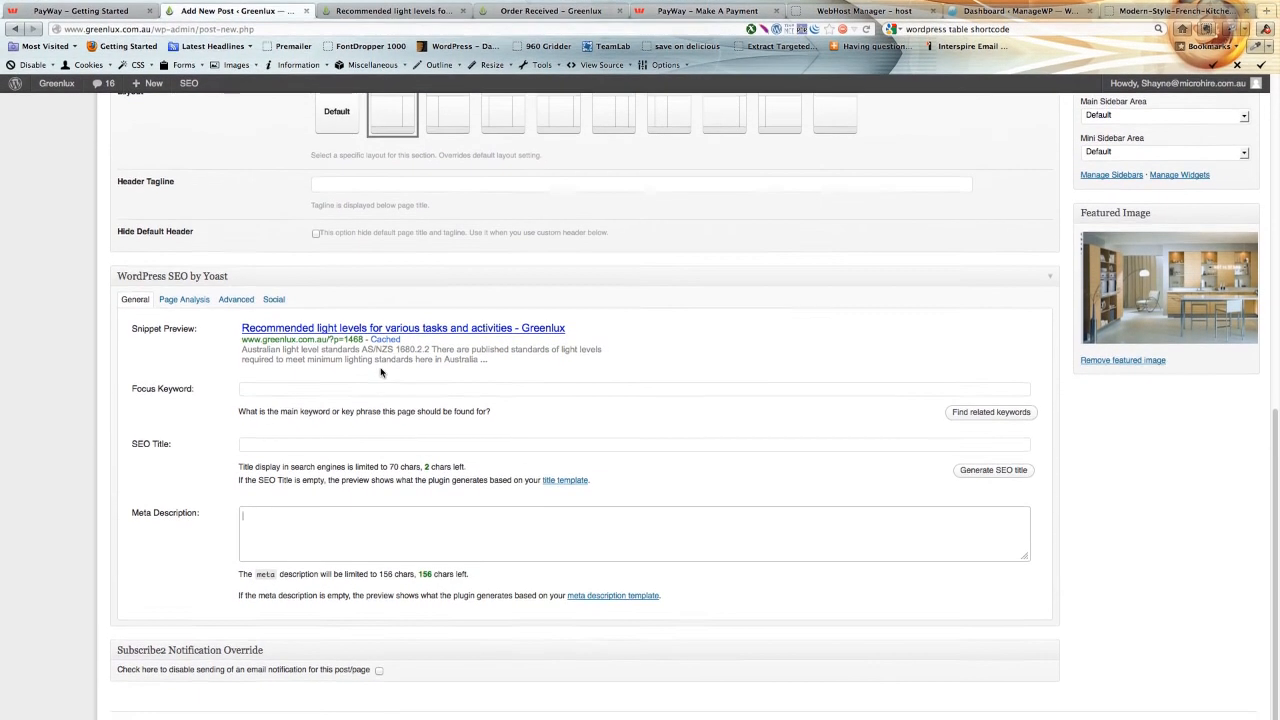
scroll(381, 366, "up", 10)
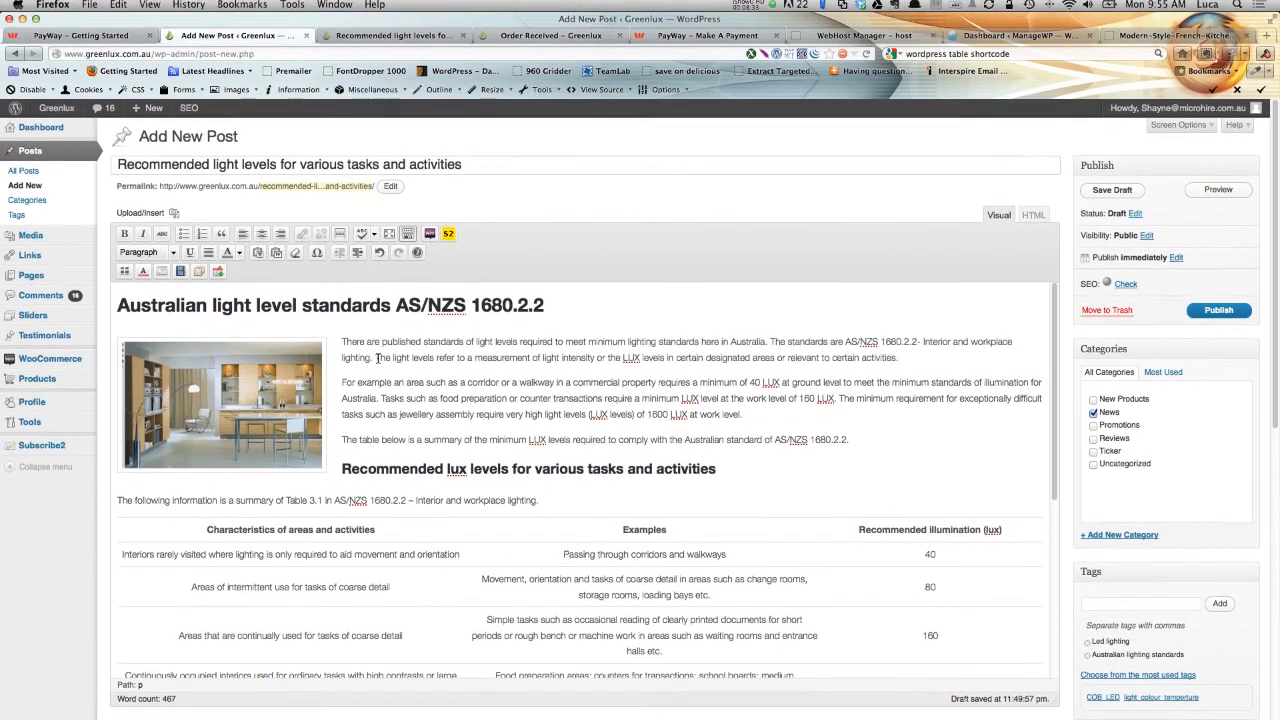
left_click_drag(377, 358, 898, 358)
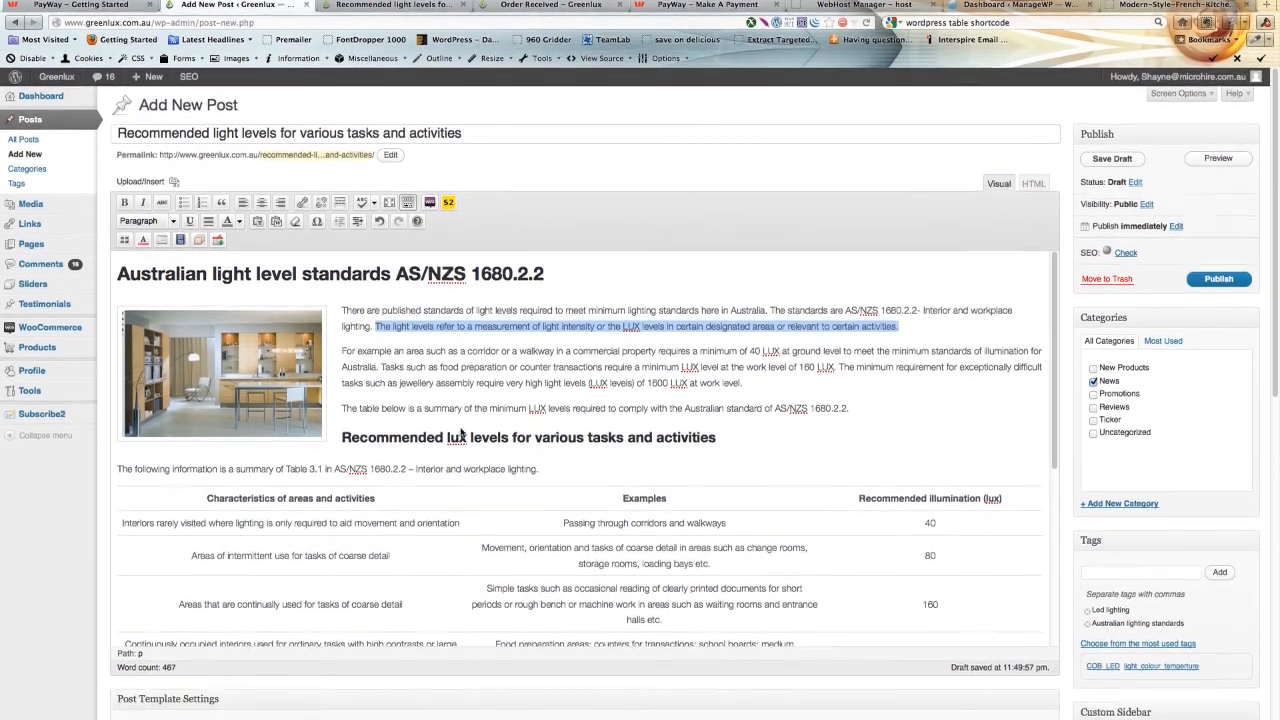
scroll(550, 396, "down", 5)
scroll(550, 335, "up", 5)
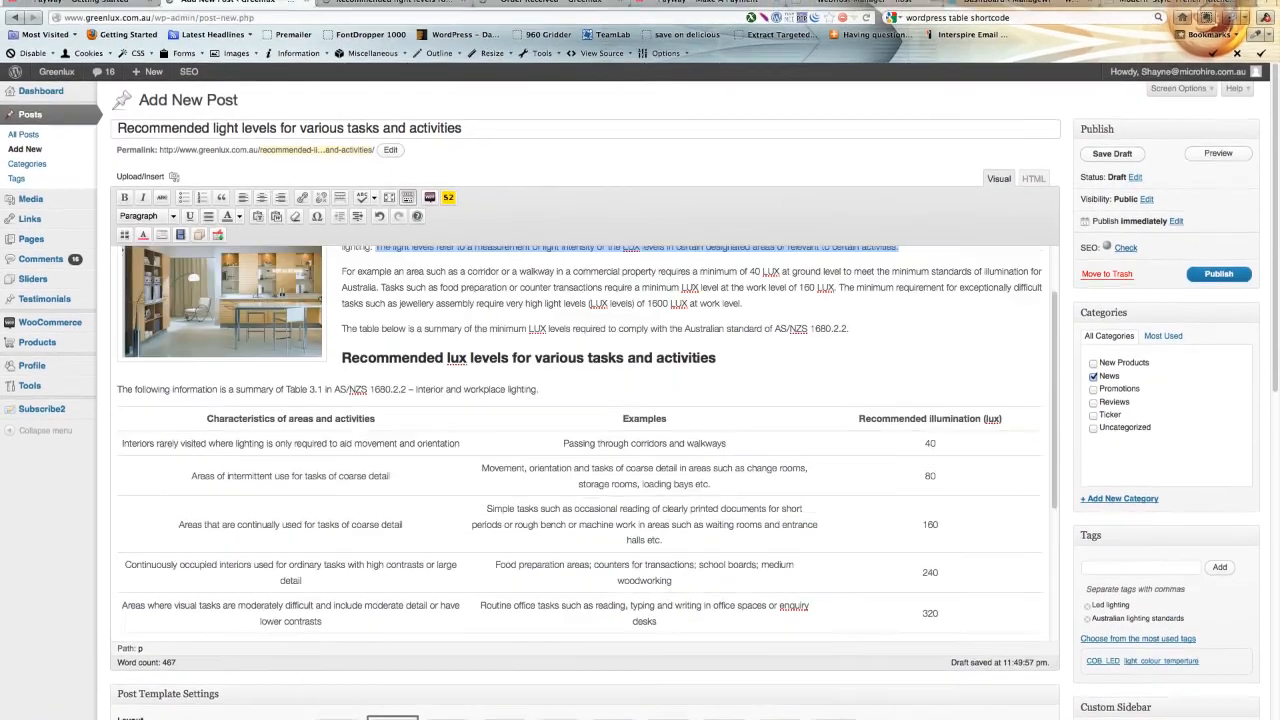
left_click(367, 299)
left_click_drag(342, 344, 909, 363)
key("super+c")
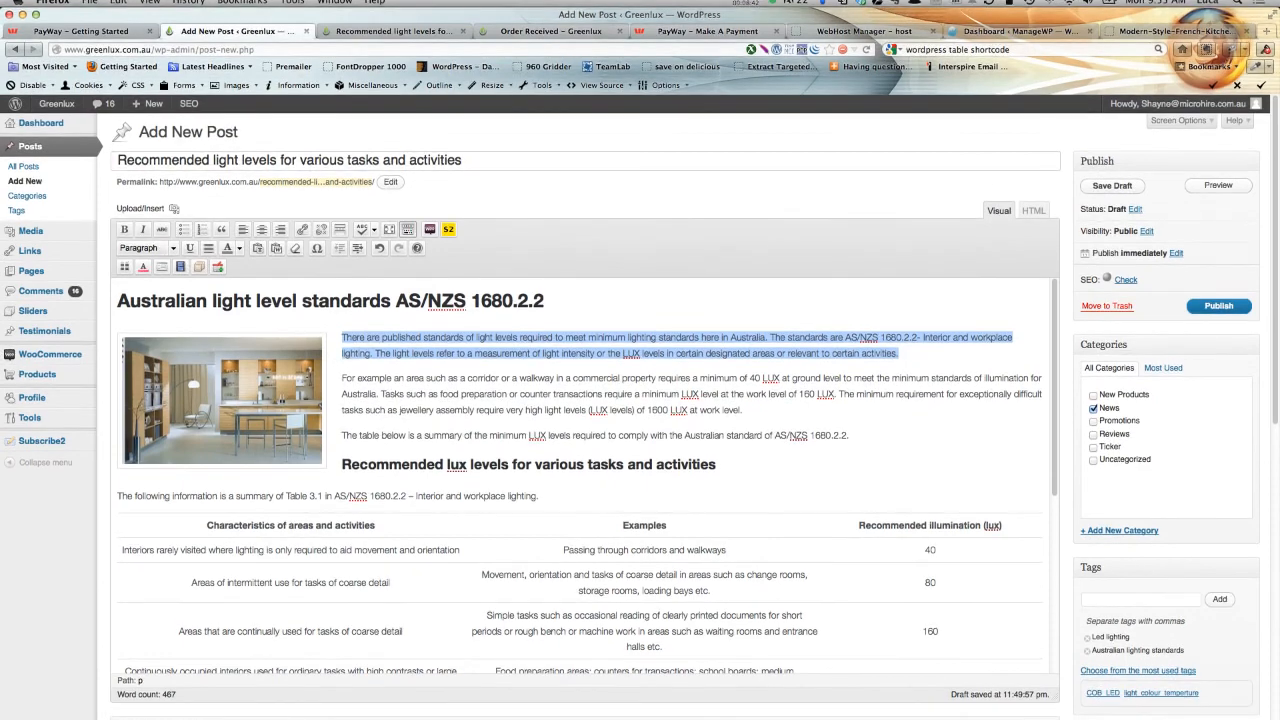
scroll(909, 363, "down", 5)
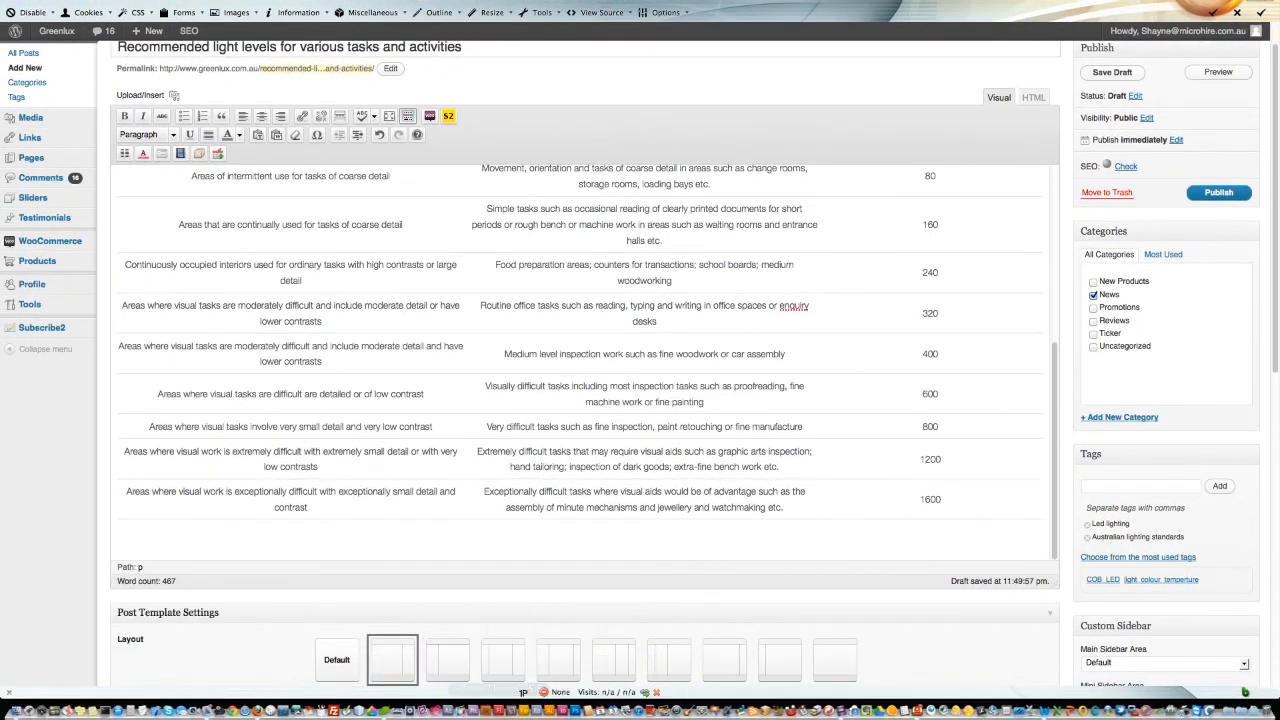
scroll(498, 612, "down", 5)
scroll(398, 494, "down", 3)
left_click(276, 471)
key("super+v")
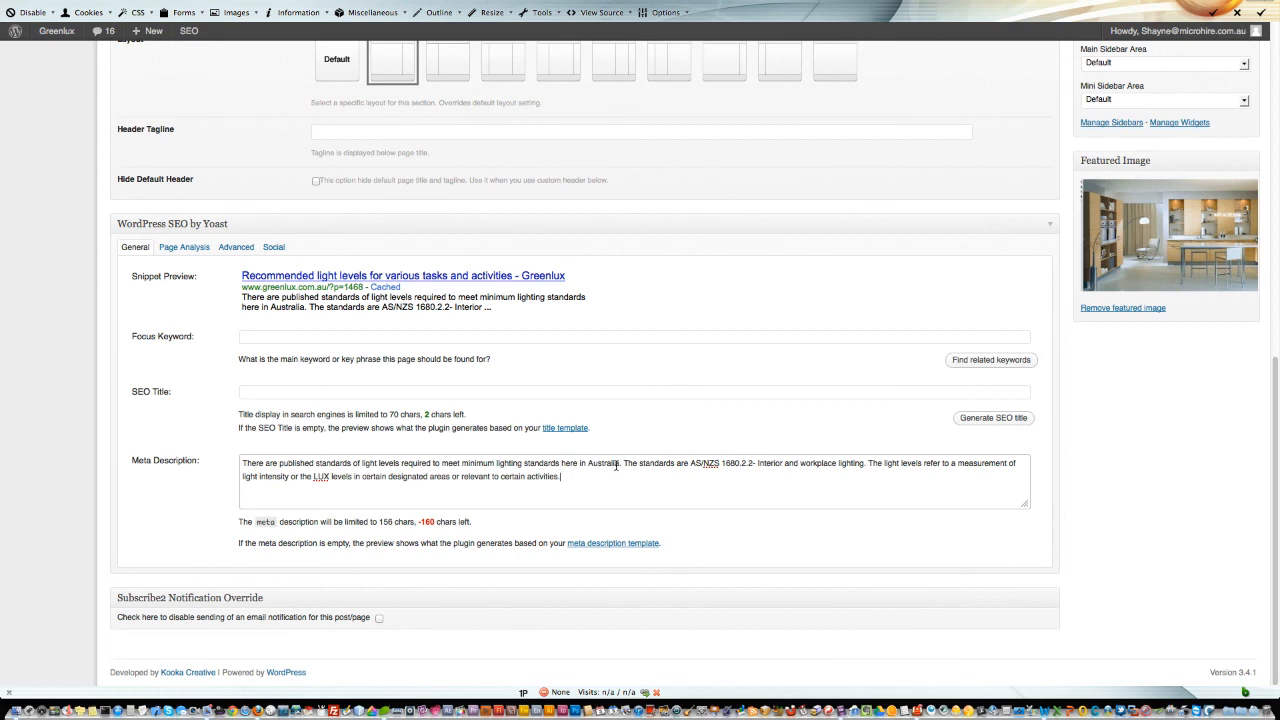
left_click_drag(624, 463, 866, 464)
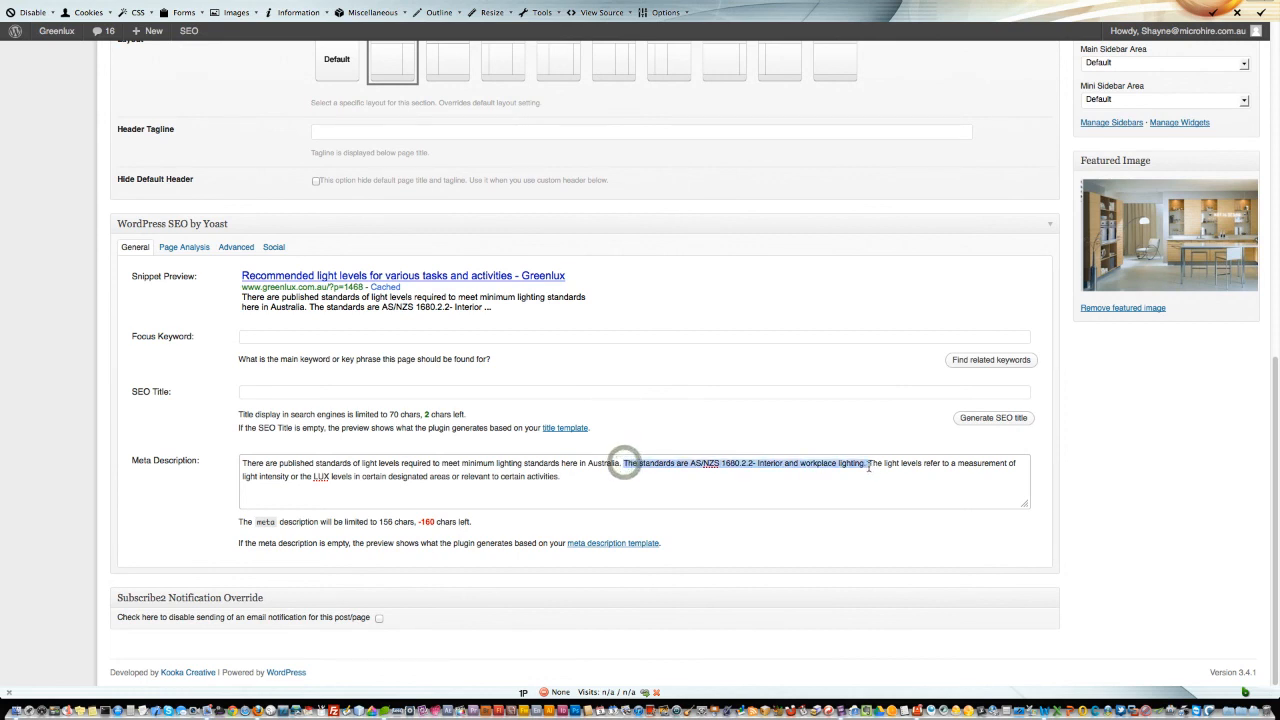
key("BackSpace")
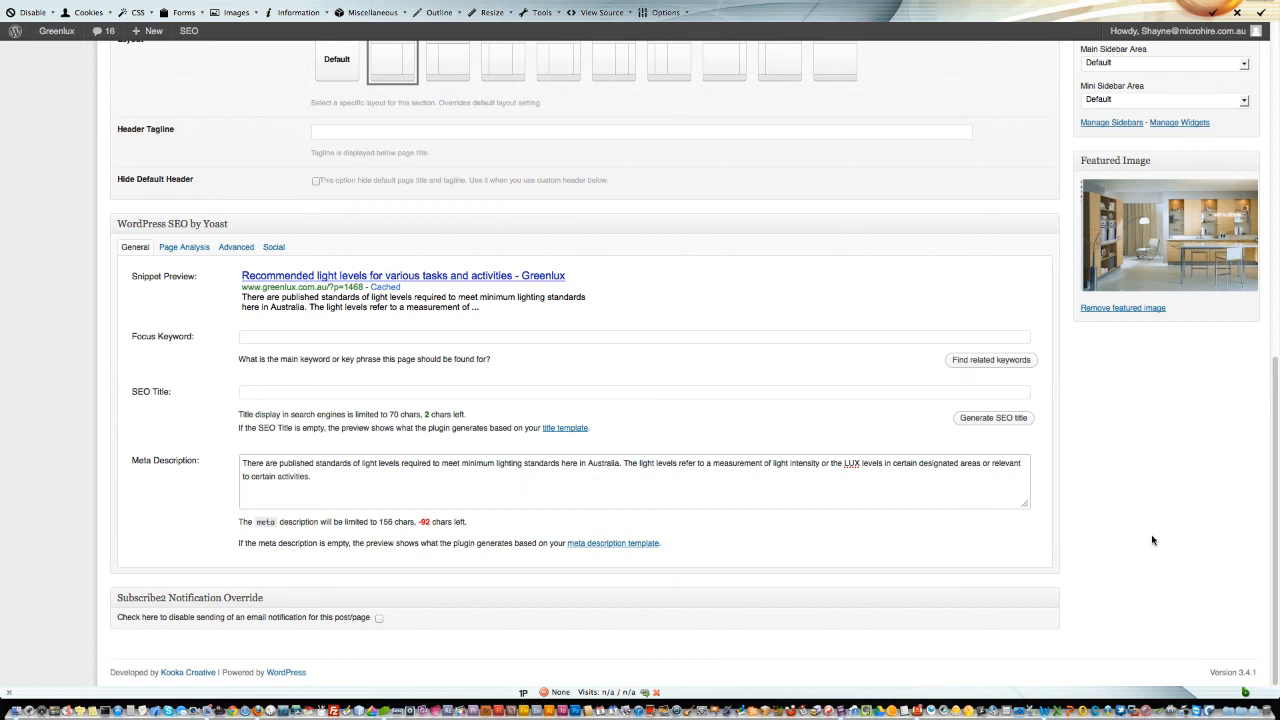
Disable sending of an email notification for this post in the Subscribe2 Notification Override box.
scroll(1152, 540, "up", 4)
scroll(1152, 540, "down", 4)
left_click(378, 618)
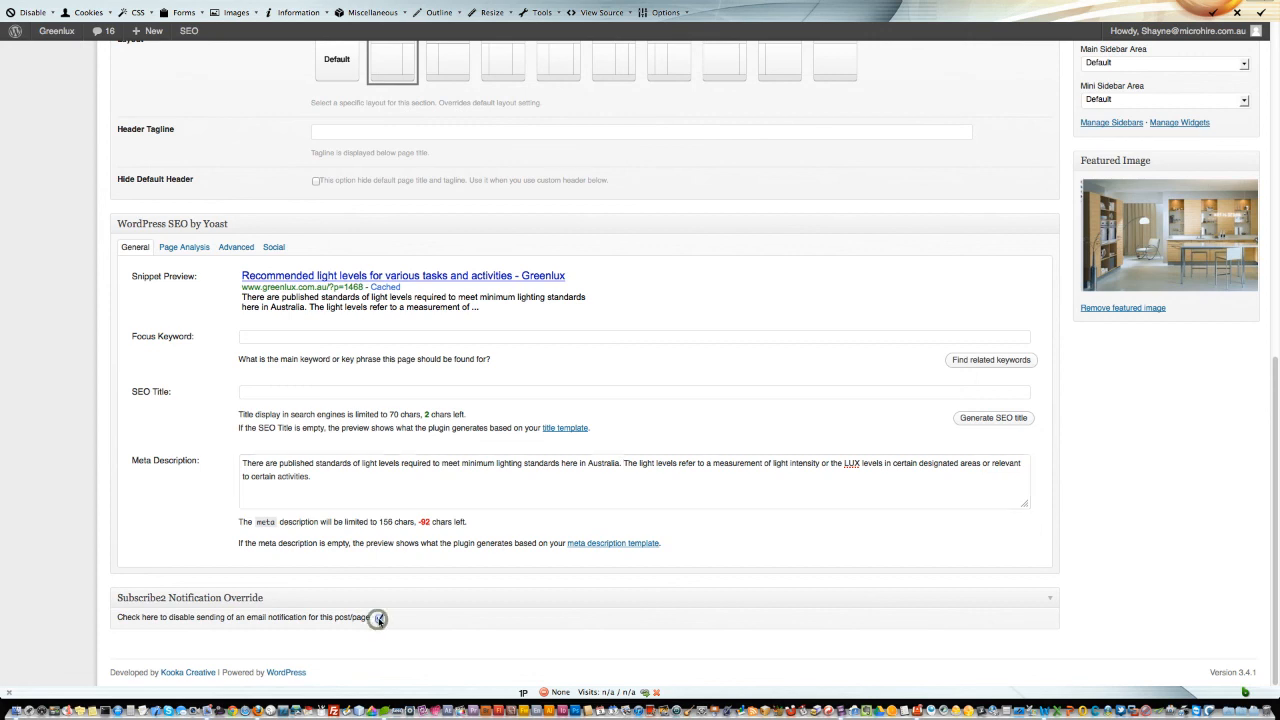
Publish the post.
scroll(1128, 576, "up", 6)
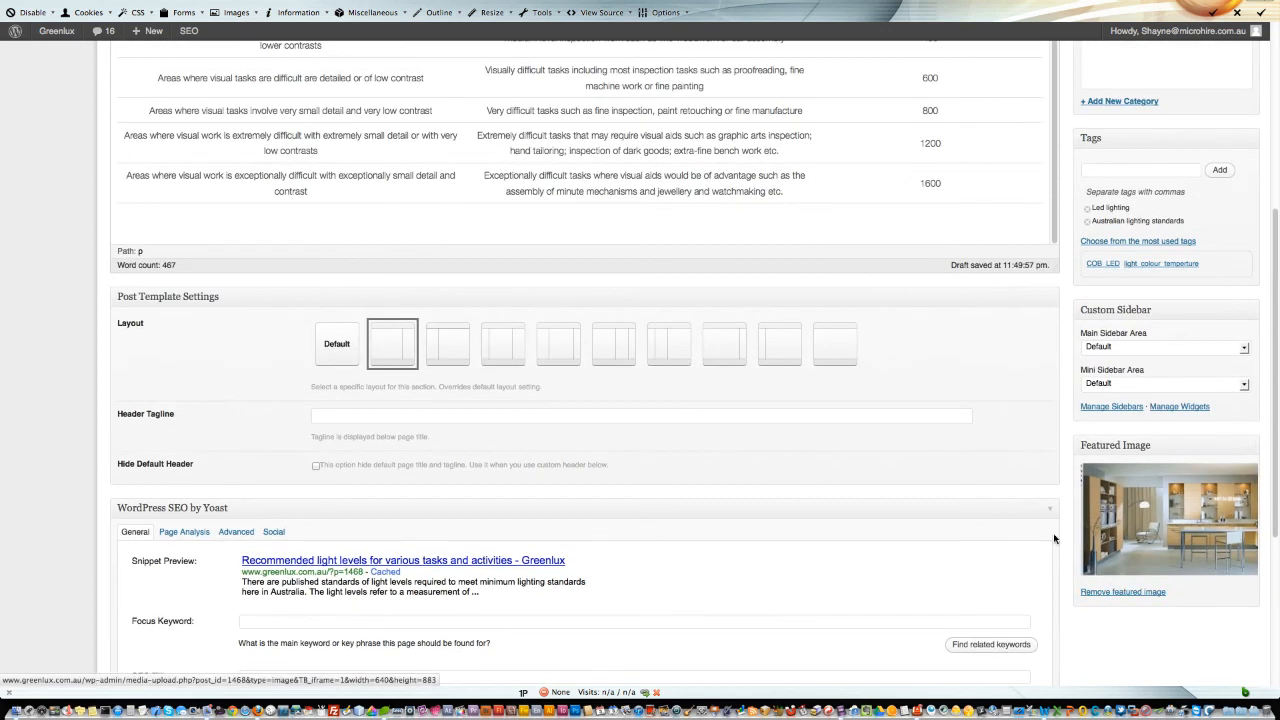
scroll(1055, 540, "up", 7)
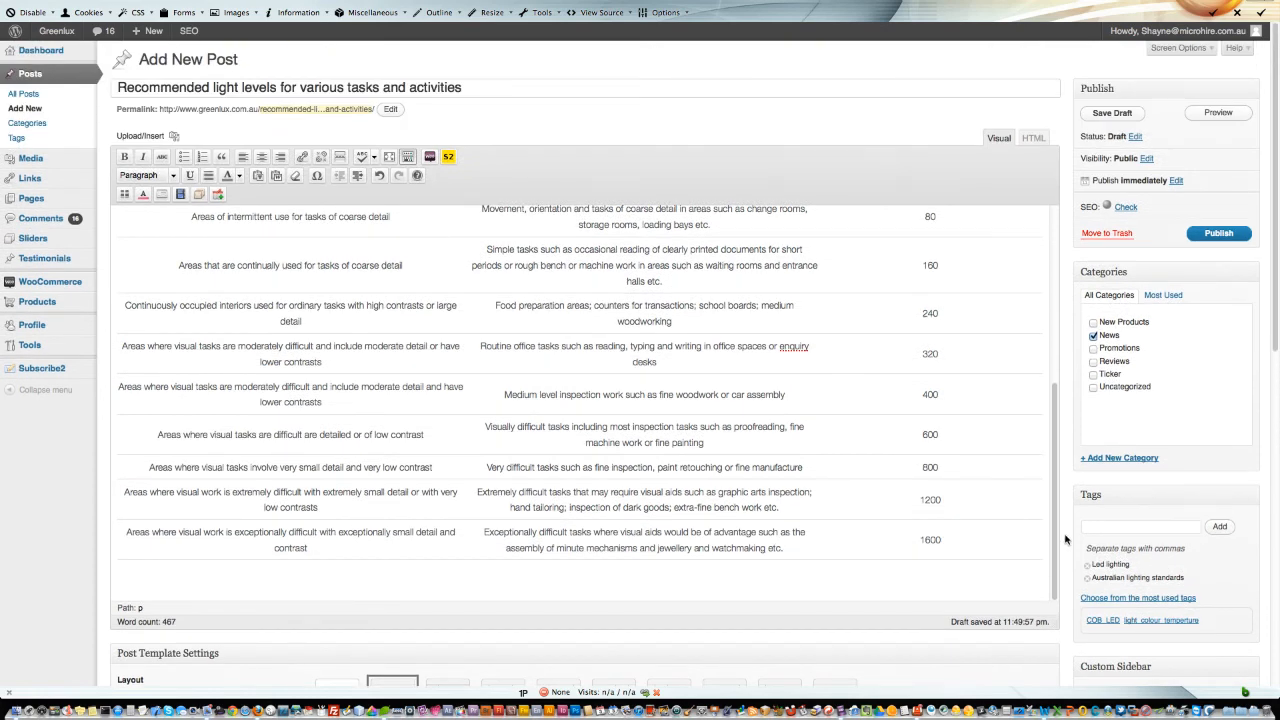
scroll(1065, 540, "down", 13)
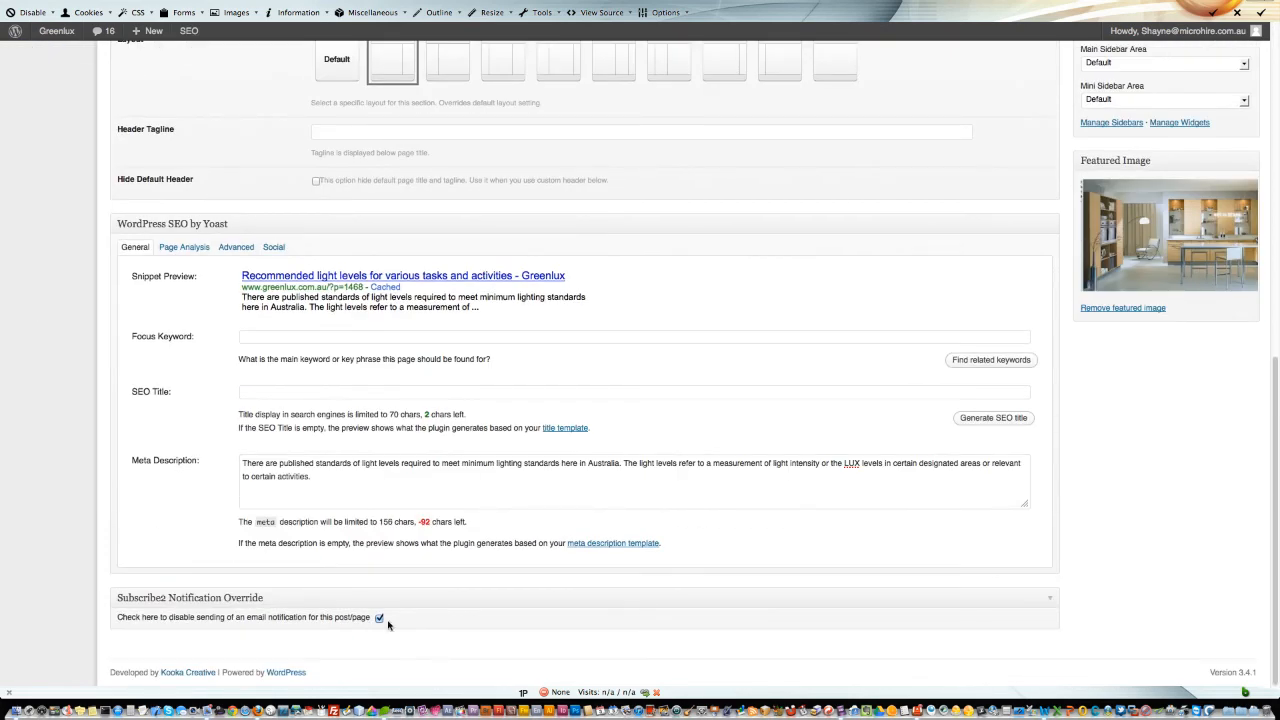
scroll(1127, 580, "up", 13)
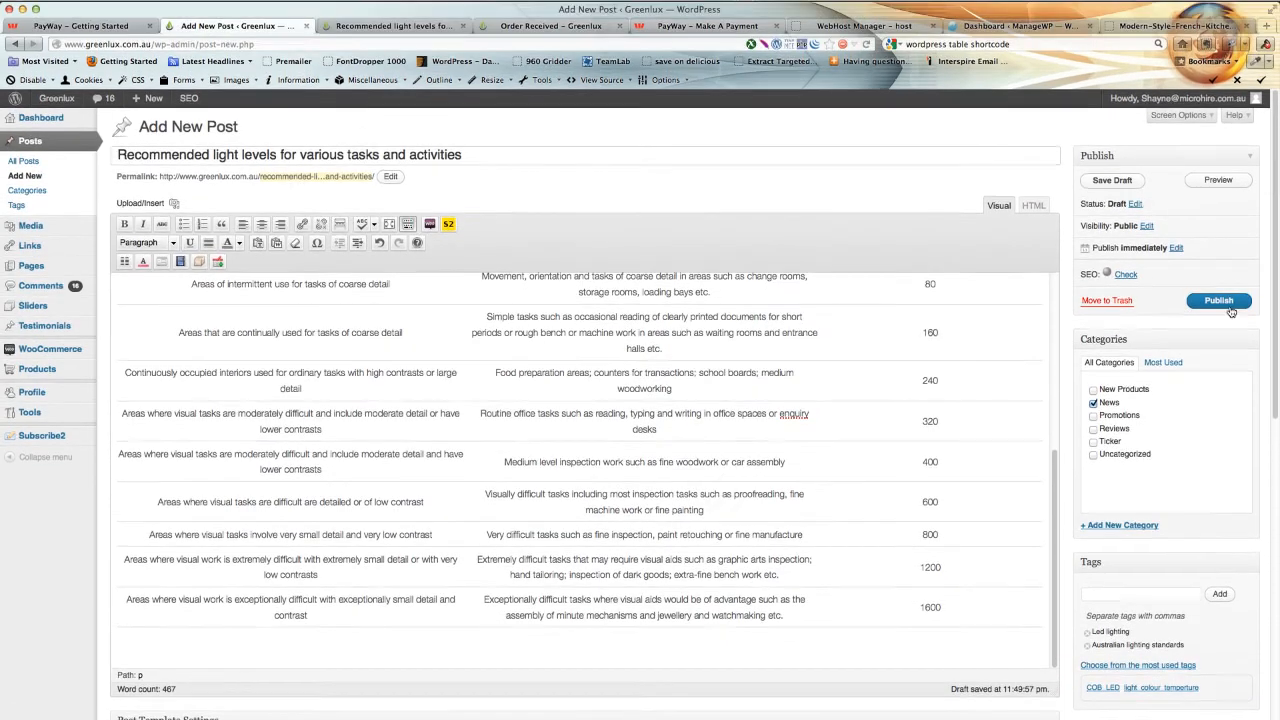
left_click(1218, 233)
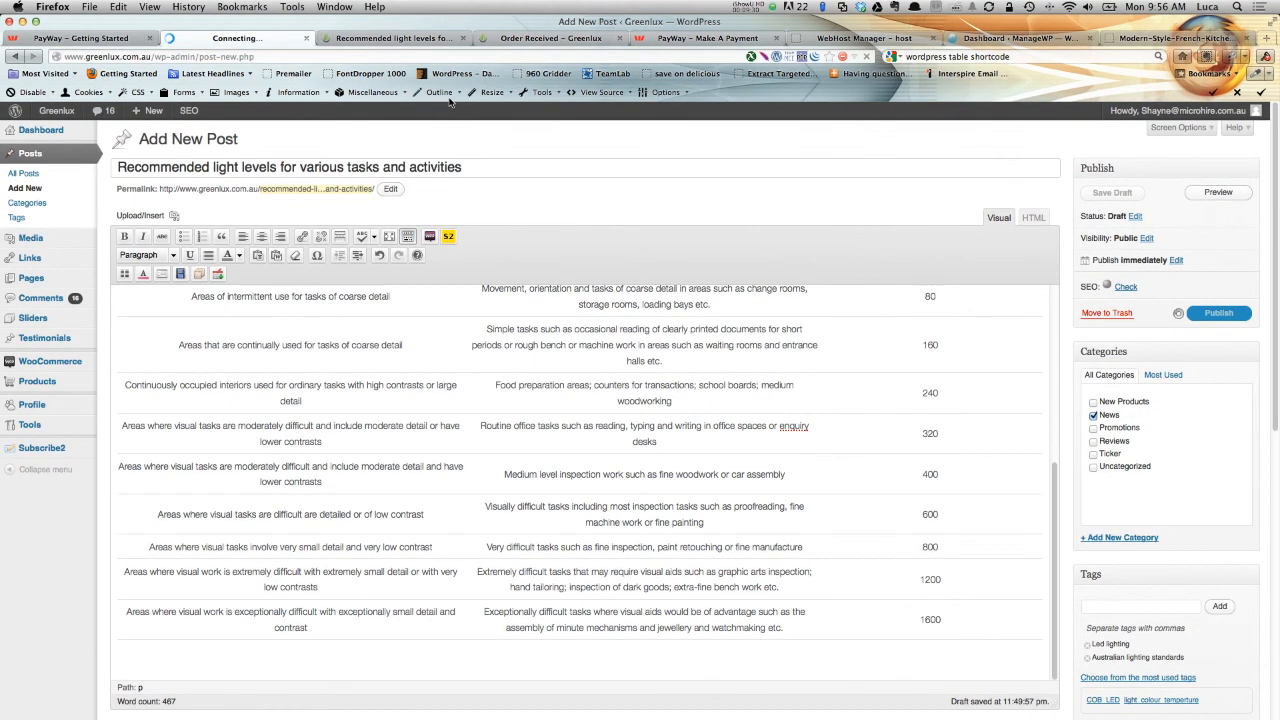
View the published post on the live site, opening it from the News blog listing via Read More.
left_click(410, 40)
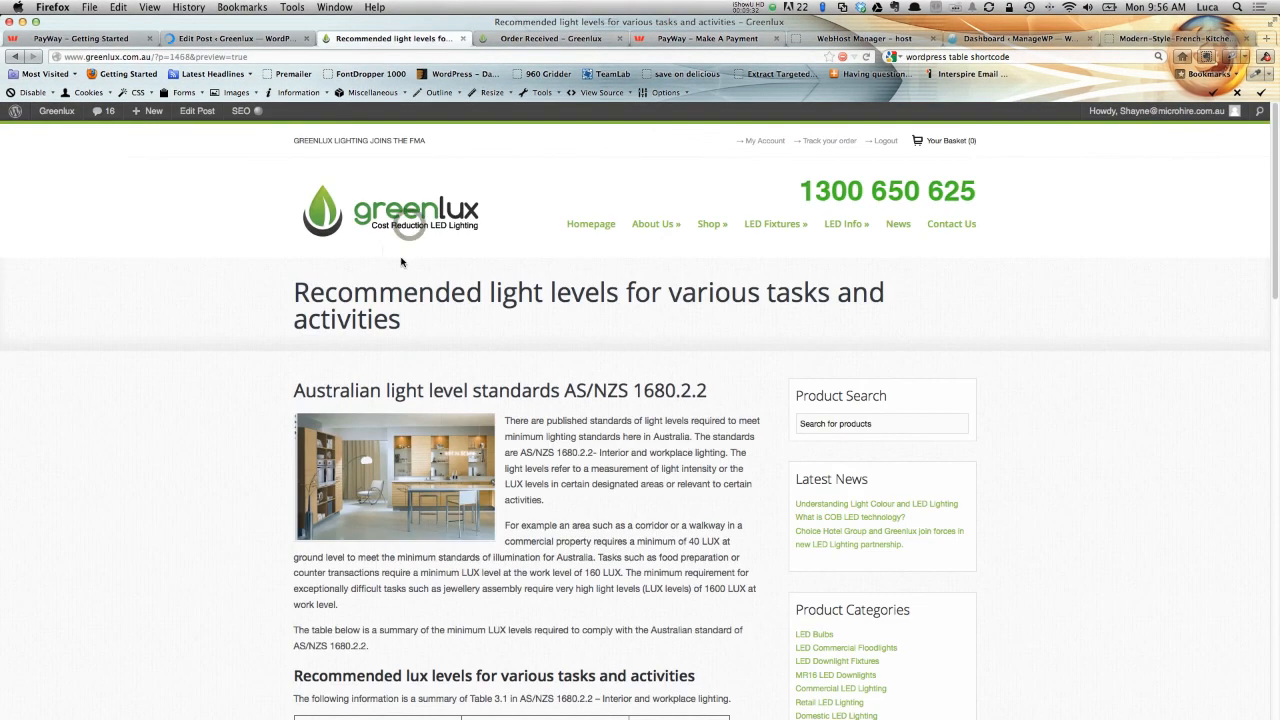
left_click(406, 210)
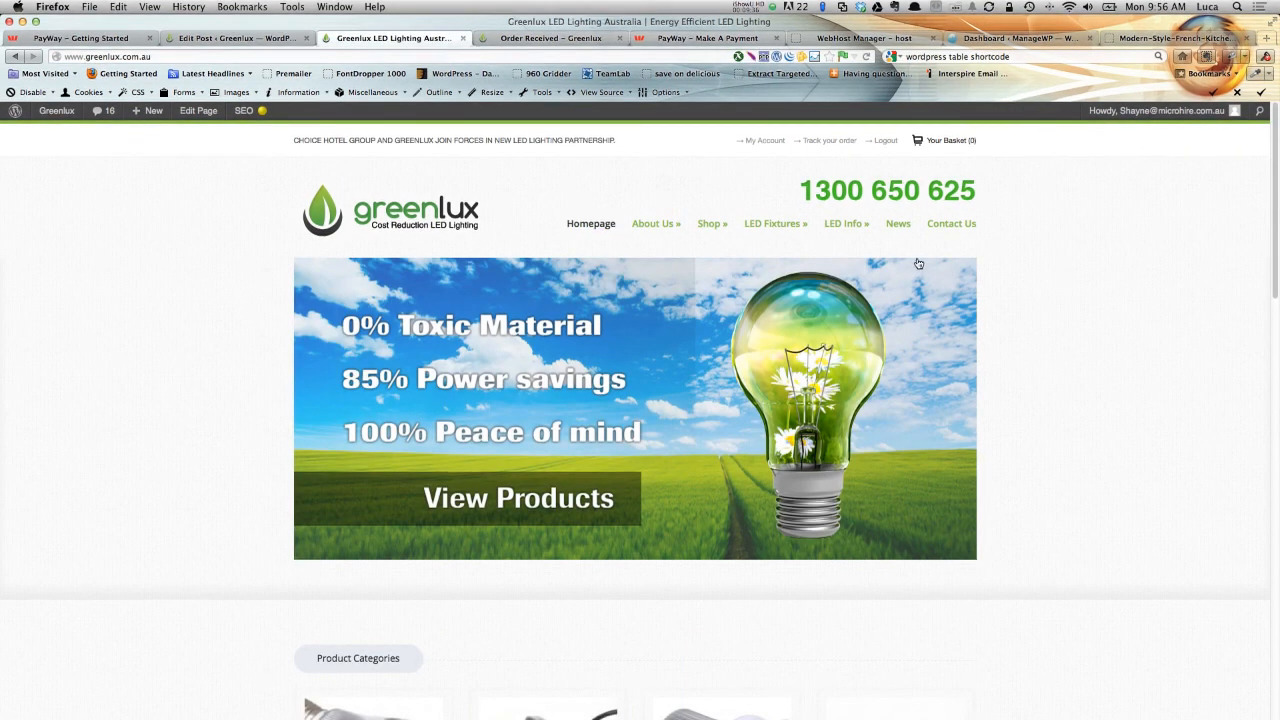
left_click(898, 353)
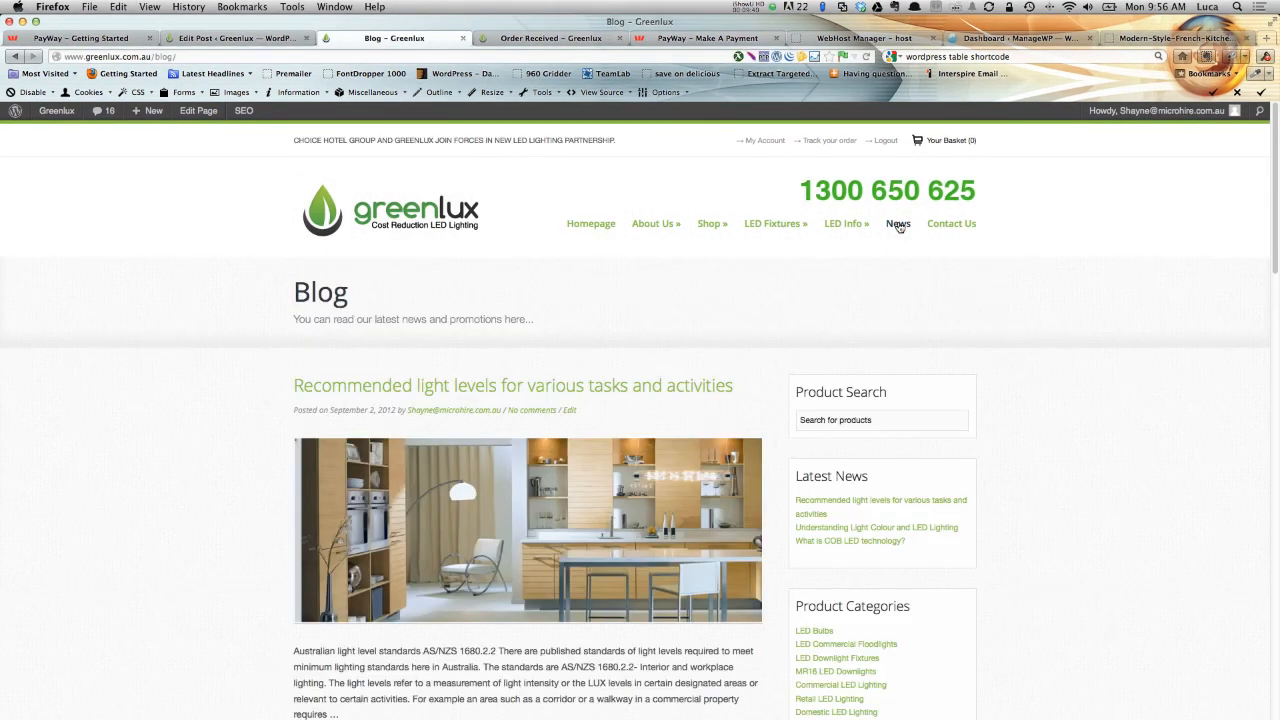
scroll(723, 366, "down", 3)
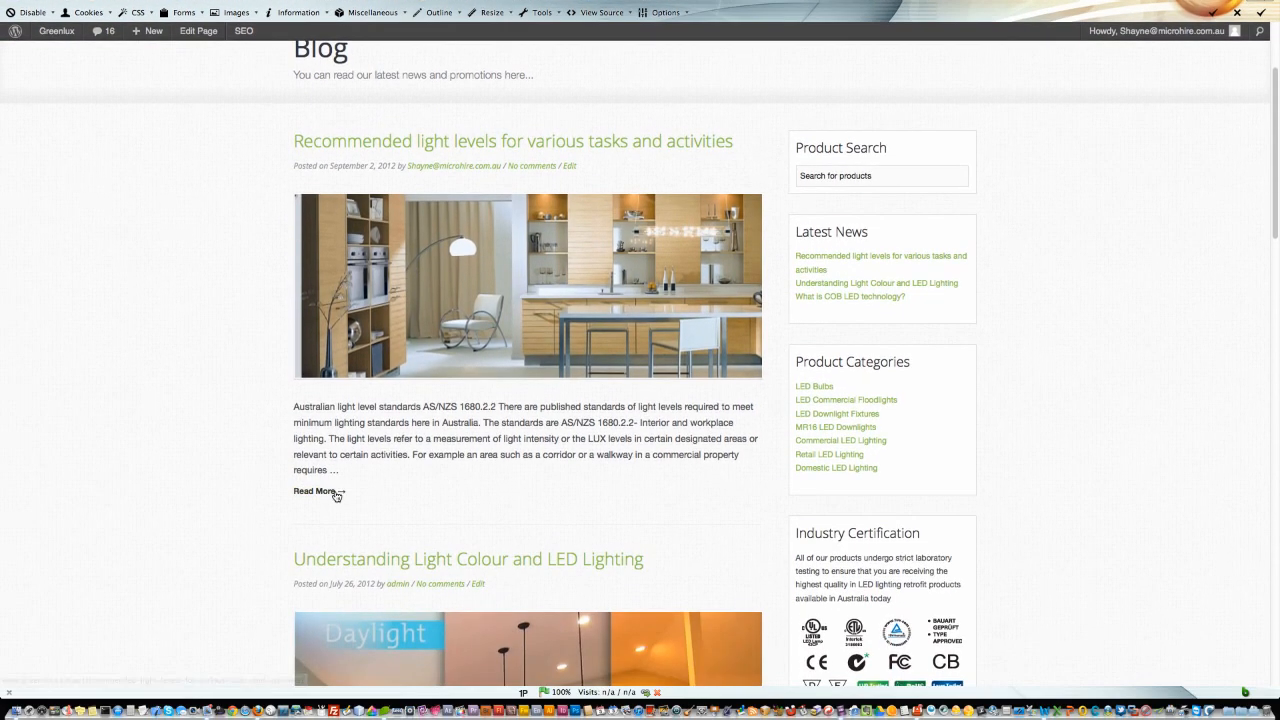
left_click(333, 490)
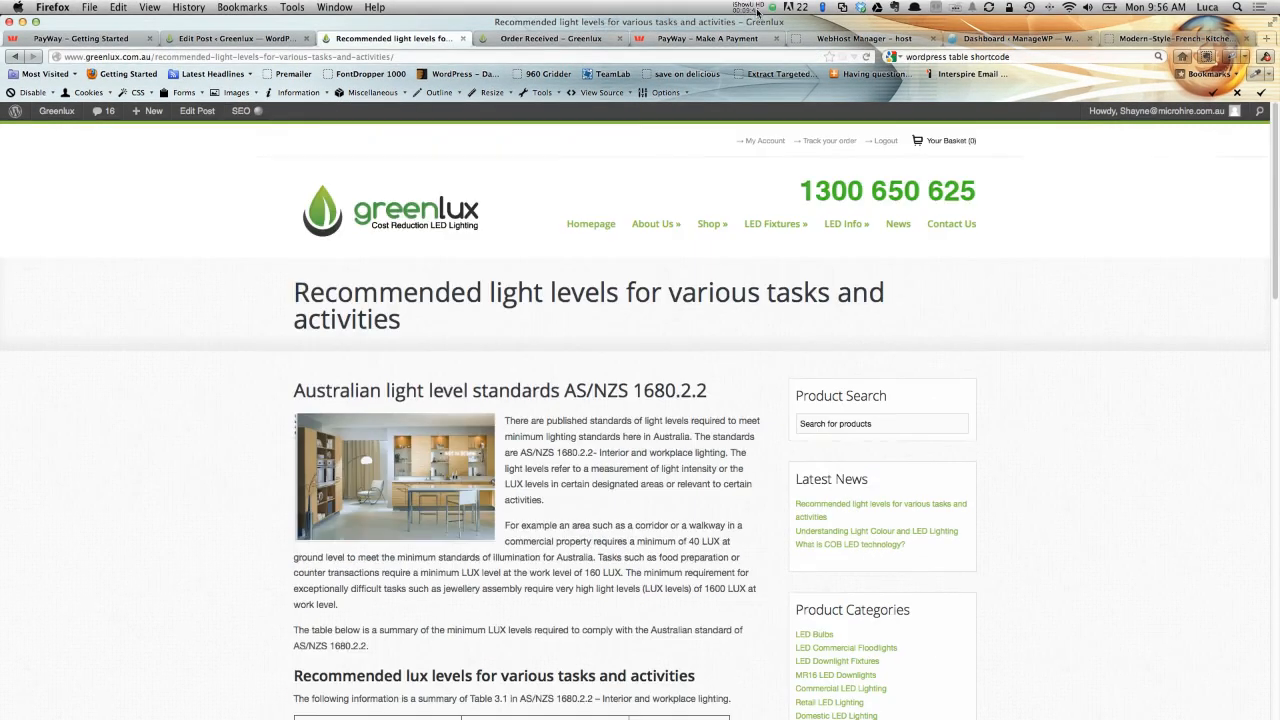
left_click(756, 10)
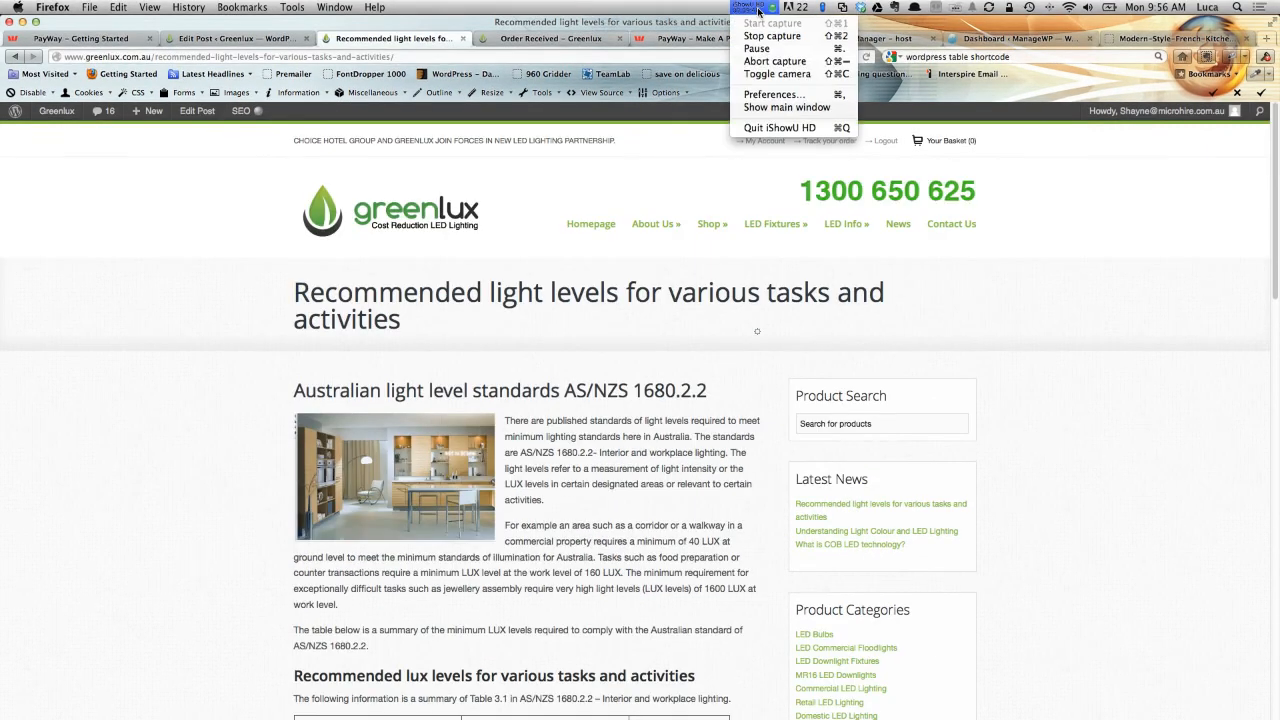